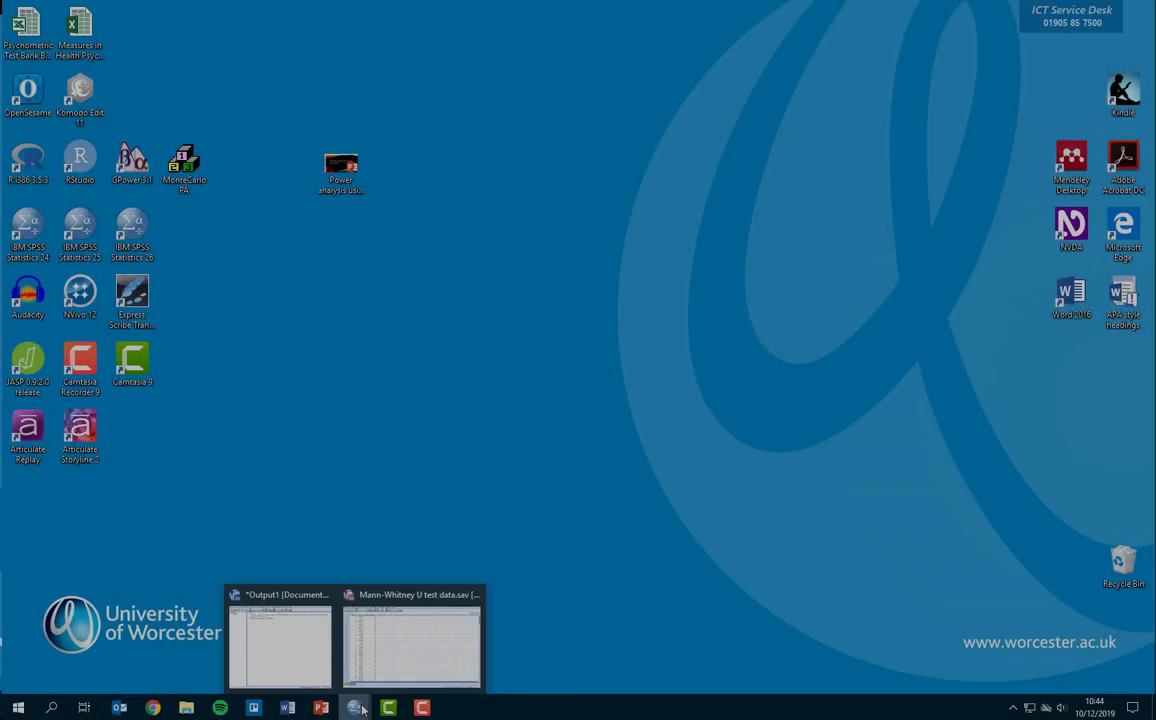
Bring up the Mann-Whitney U test dataset in SPSS, and read Questions 3 and 4 and the study information in the Word practise worksheet
left_click(392, 663)
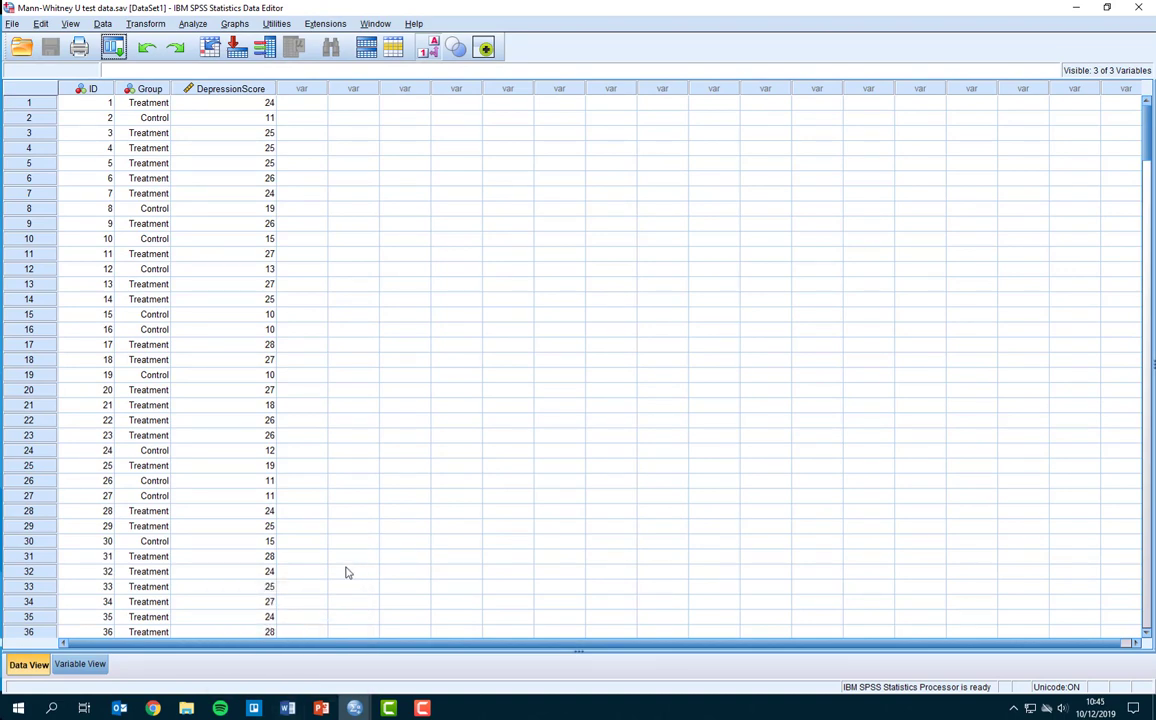
mouse_move(290, 709)
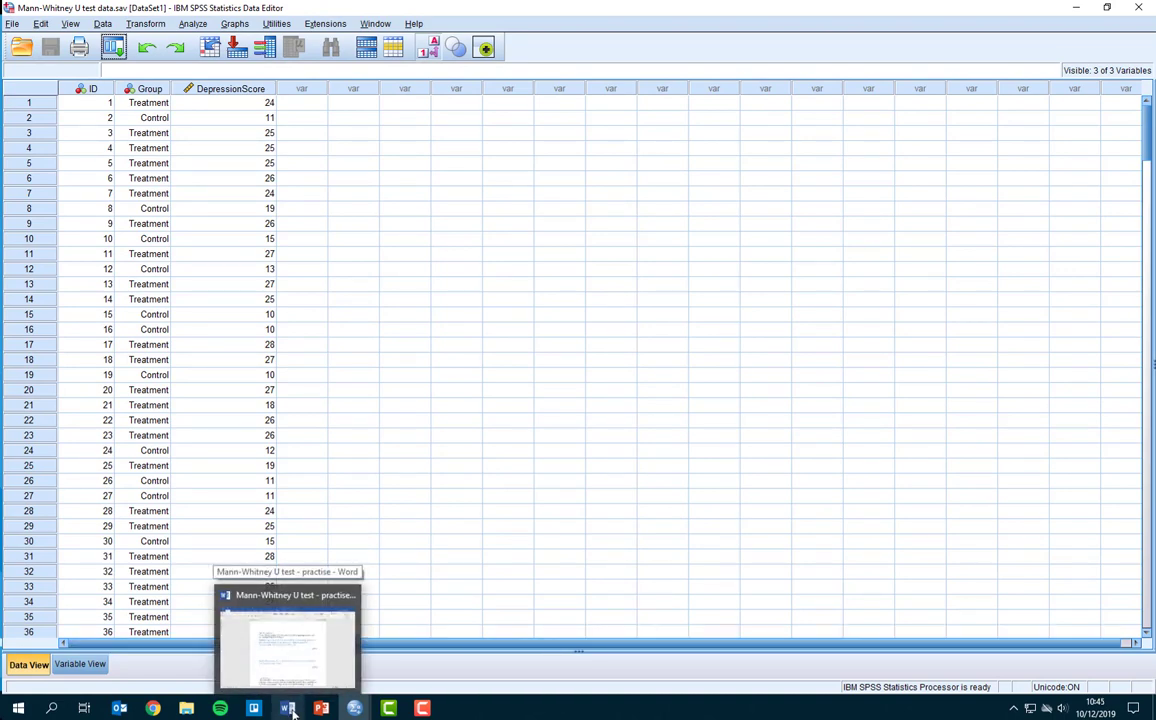
left_click(292, 709)
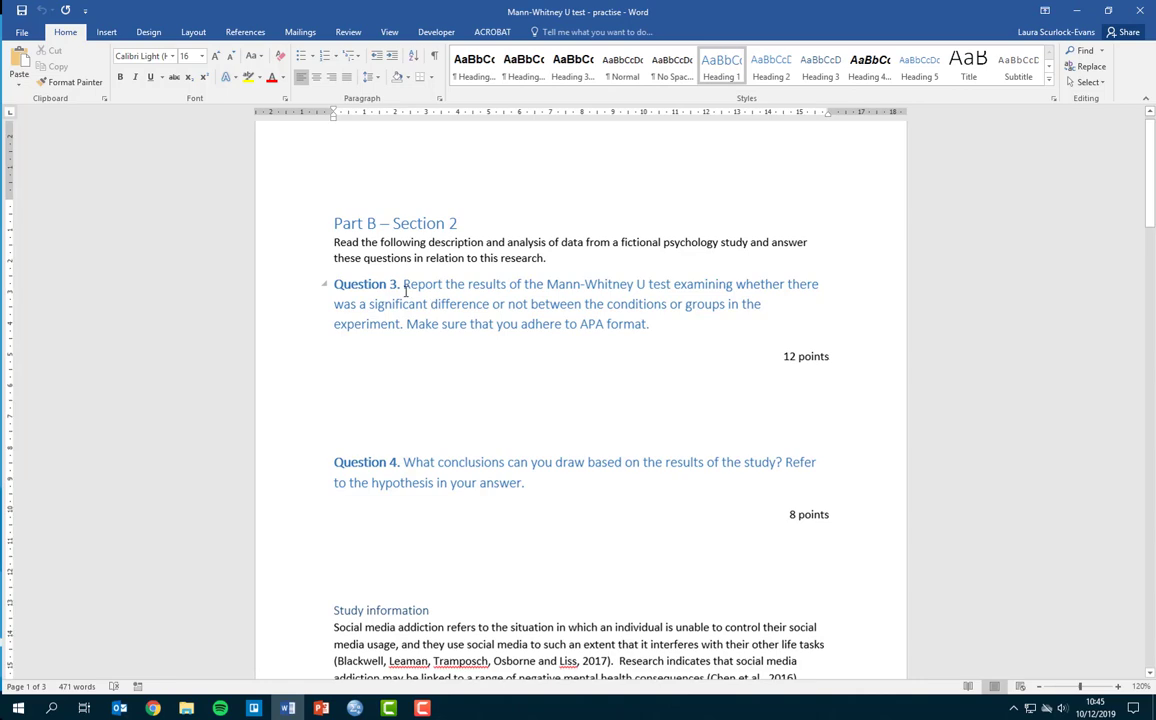
scroll(418, 290, "down", 1)
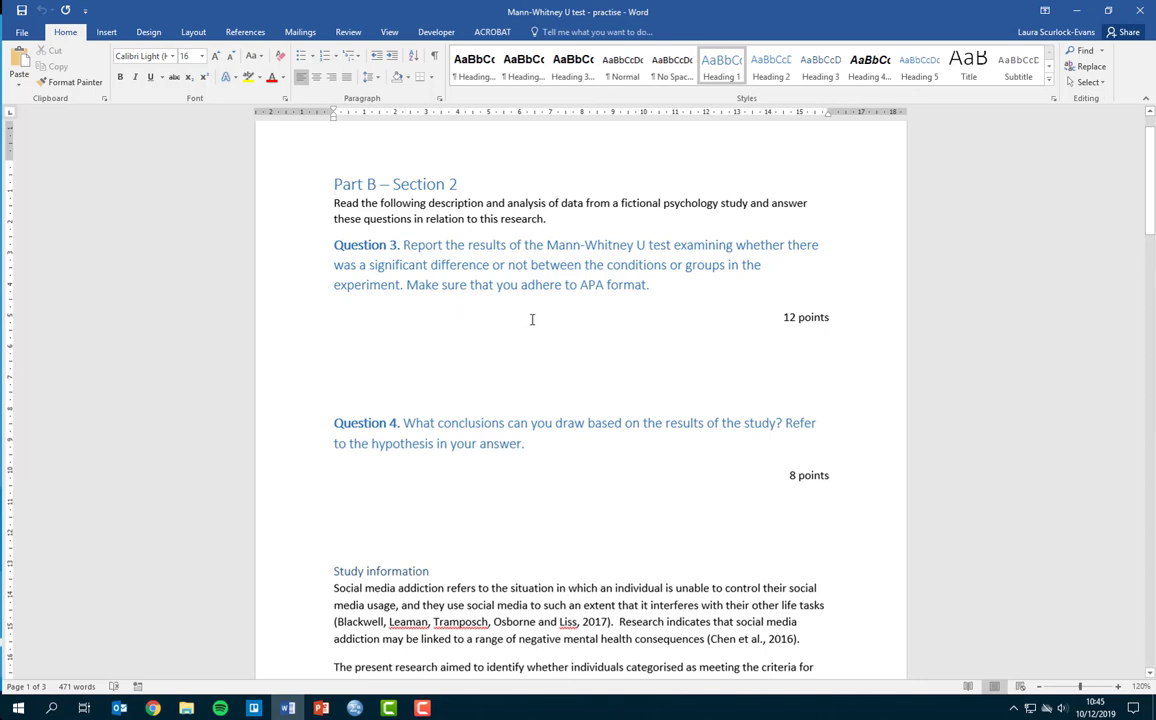
scroll(500, 341, "down", 1)
scroll(500, 341, "down", 1)
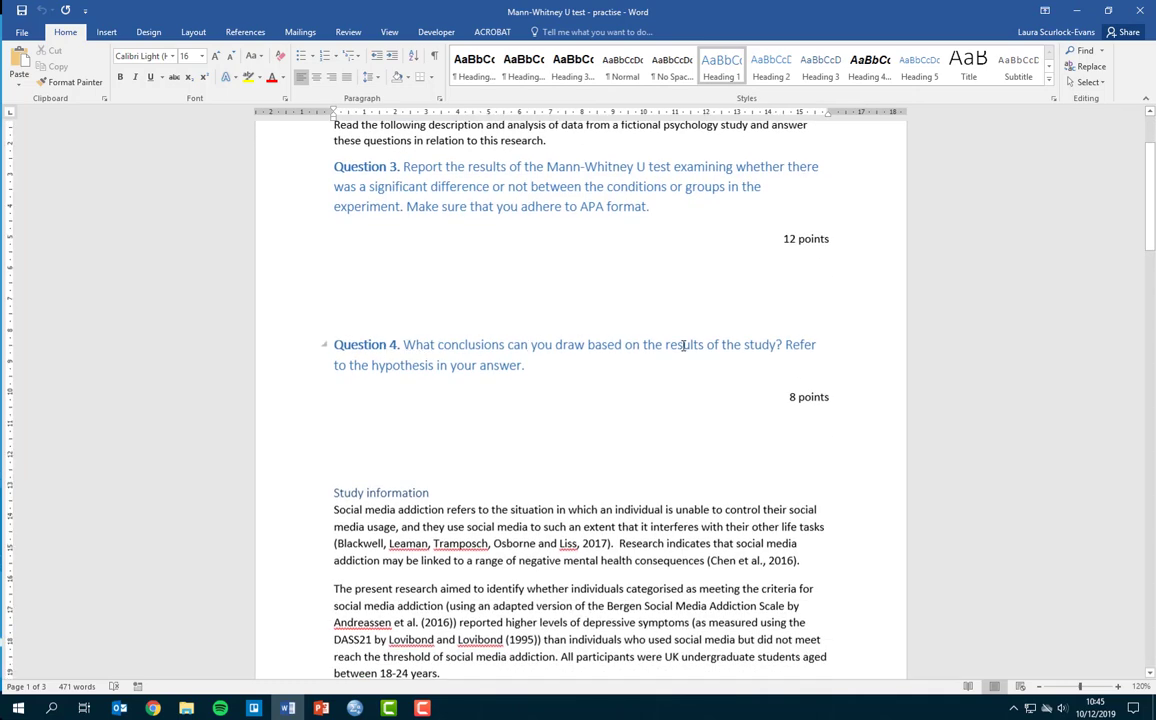
scroll(470, 372, "down", 4)
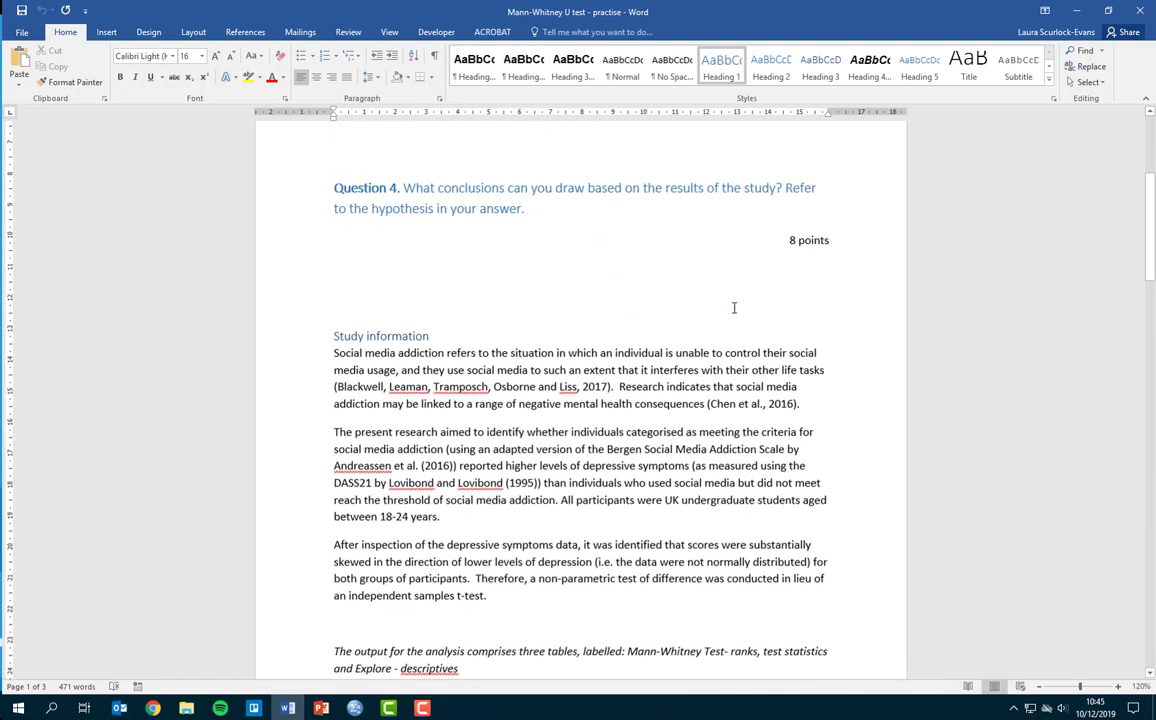
scroll(664, 279, "up", 2)
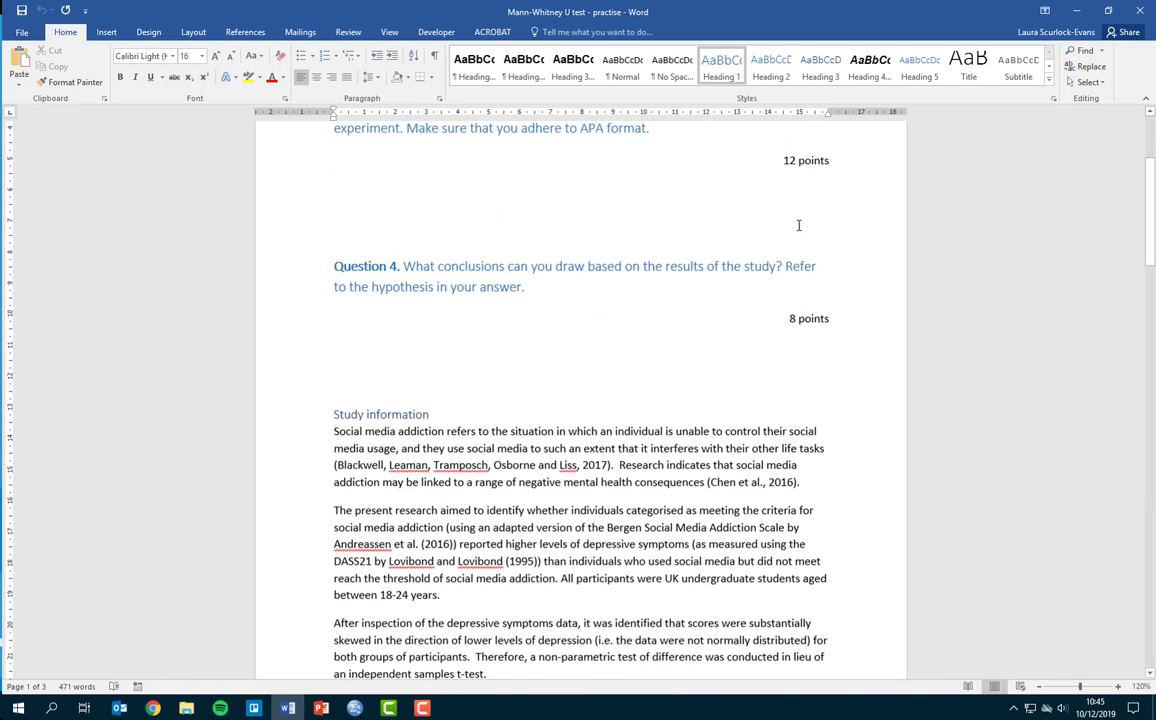
scroll(502, 400, "down", 3)
scroll(518, 430, "down", 3)
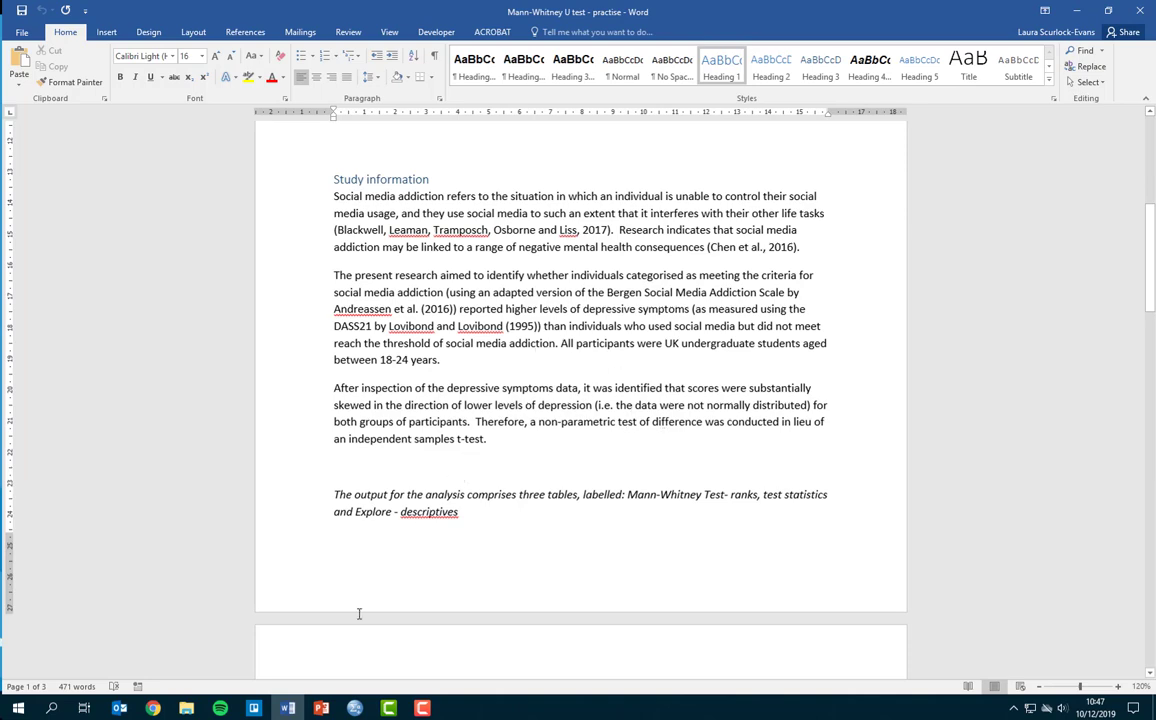
Switch to the SPSS dataset and set up an Explore analysis with DASS21 depression as the dependent variable and Group as the factor
mouse_move(352, 703)
left_click(389, 652)
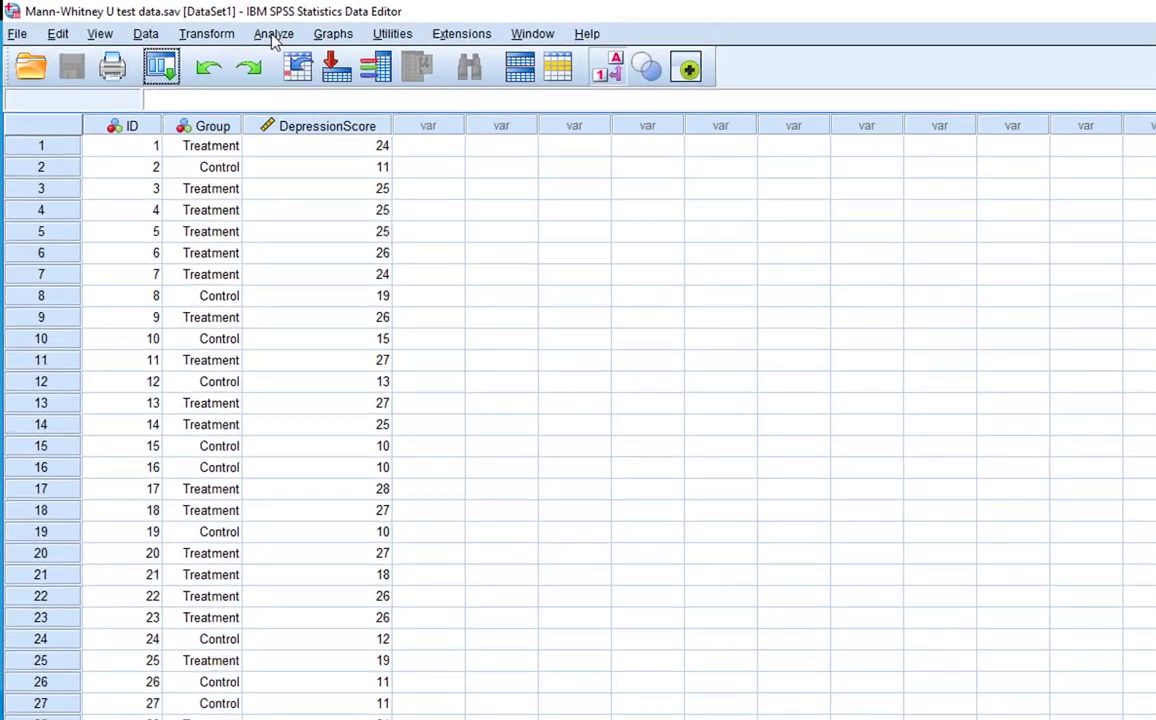
left_click(271, 34)
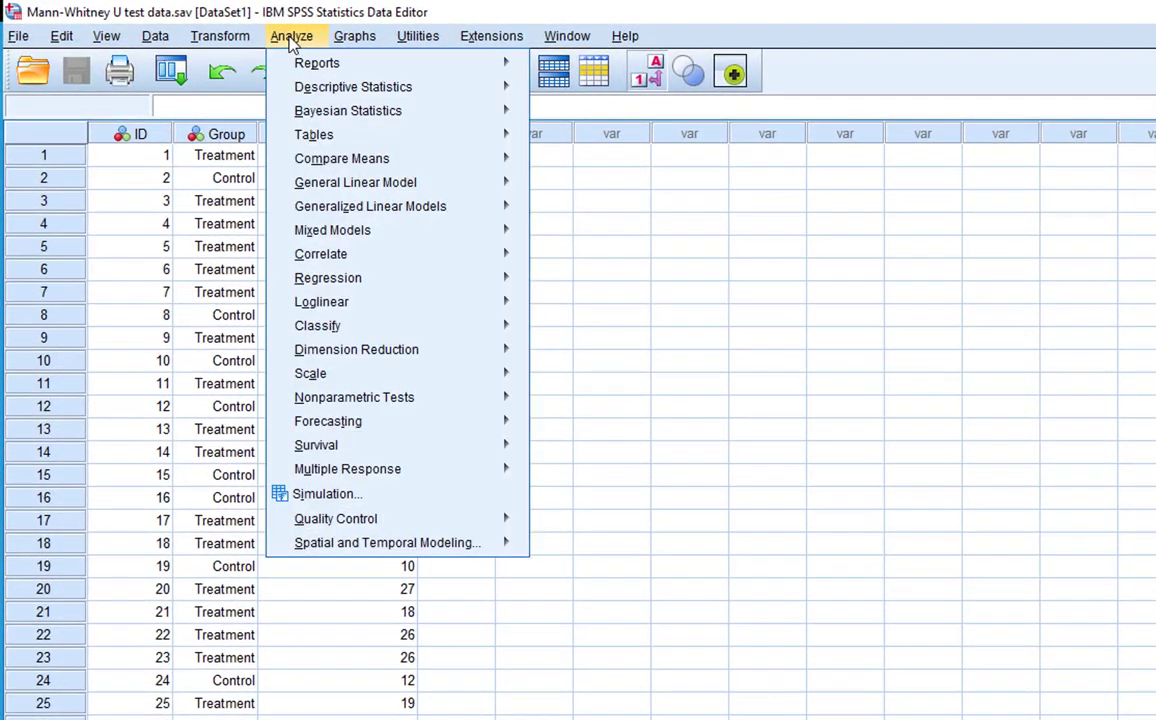
mouse_move(279, 77)
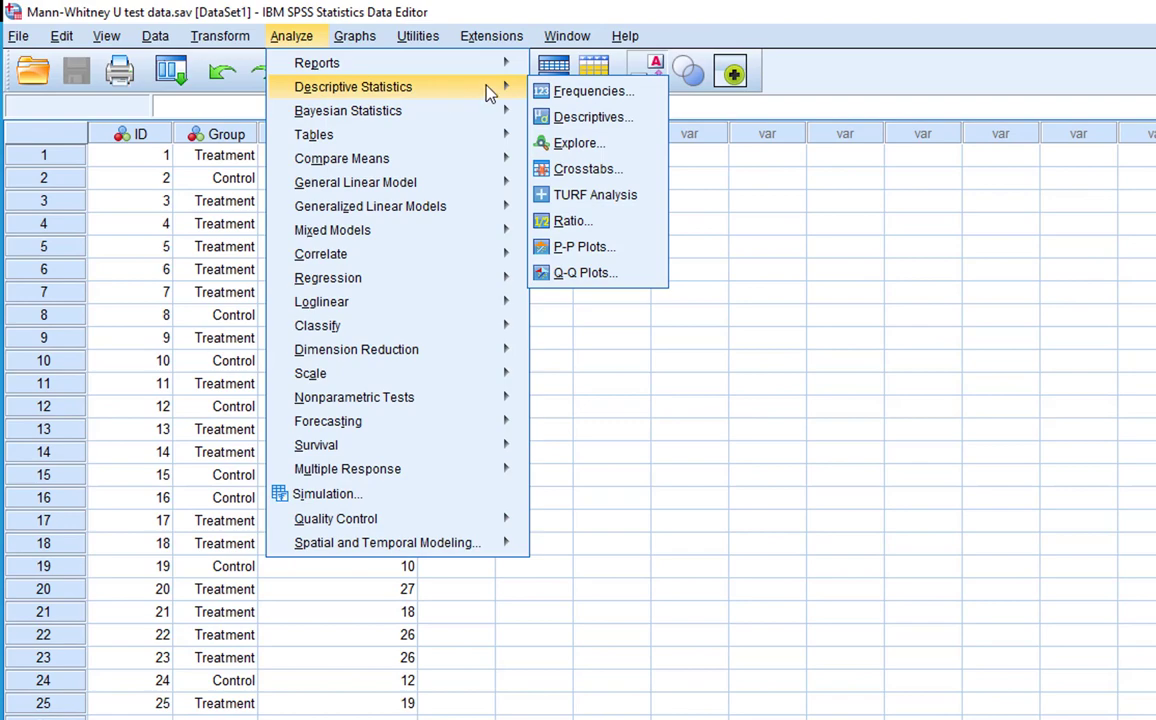
left_click(552, 146)
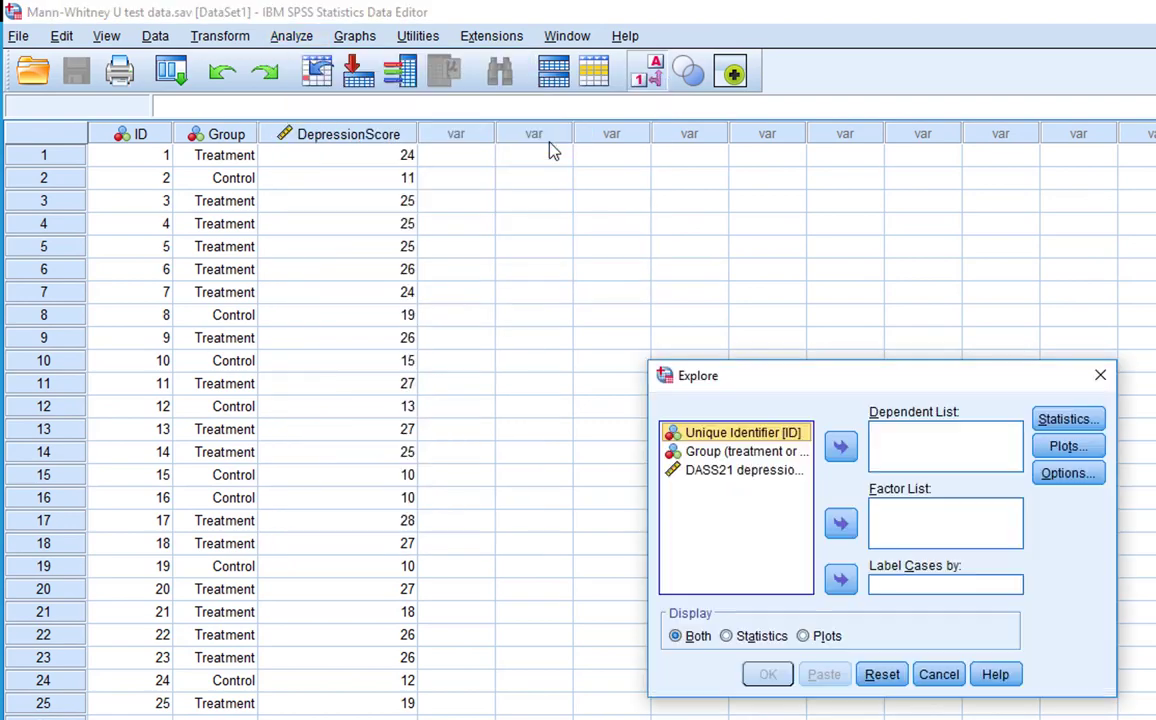
left_click(691, 474)
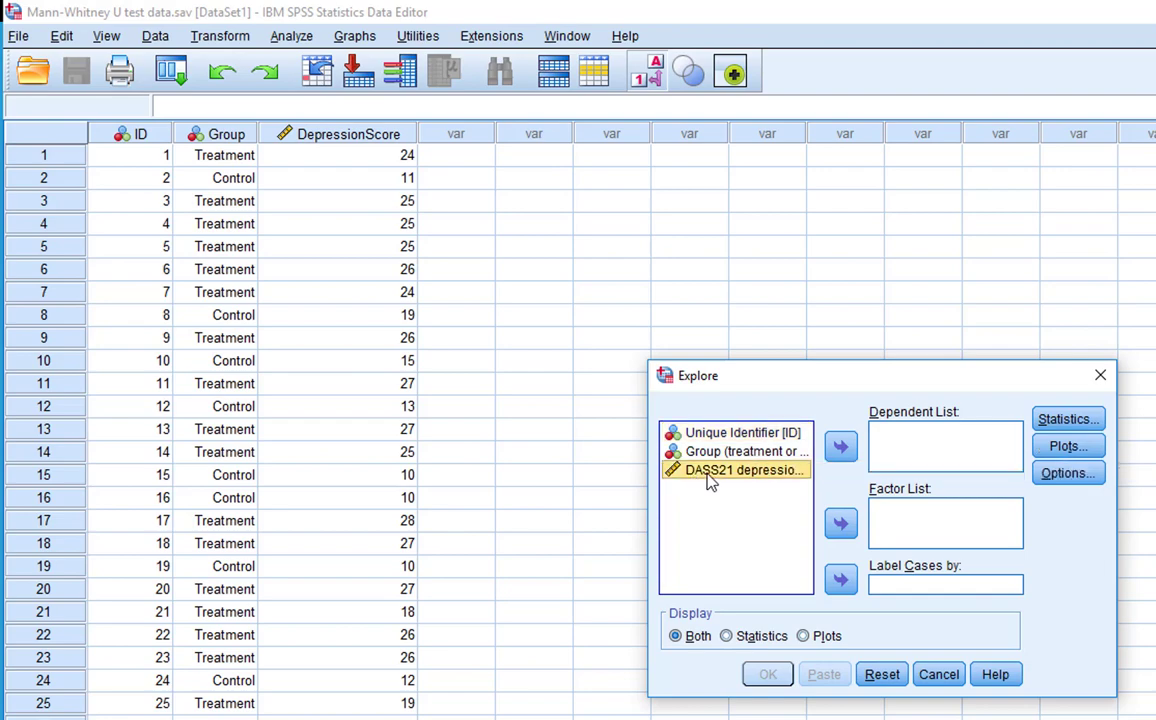
left_click(840, 452)
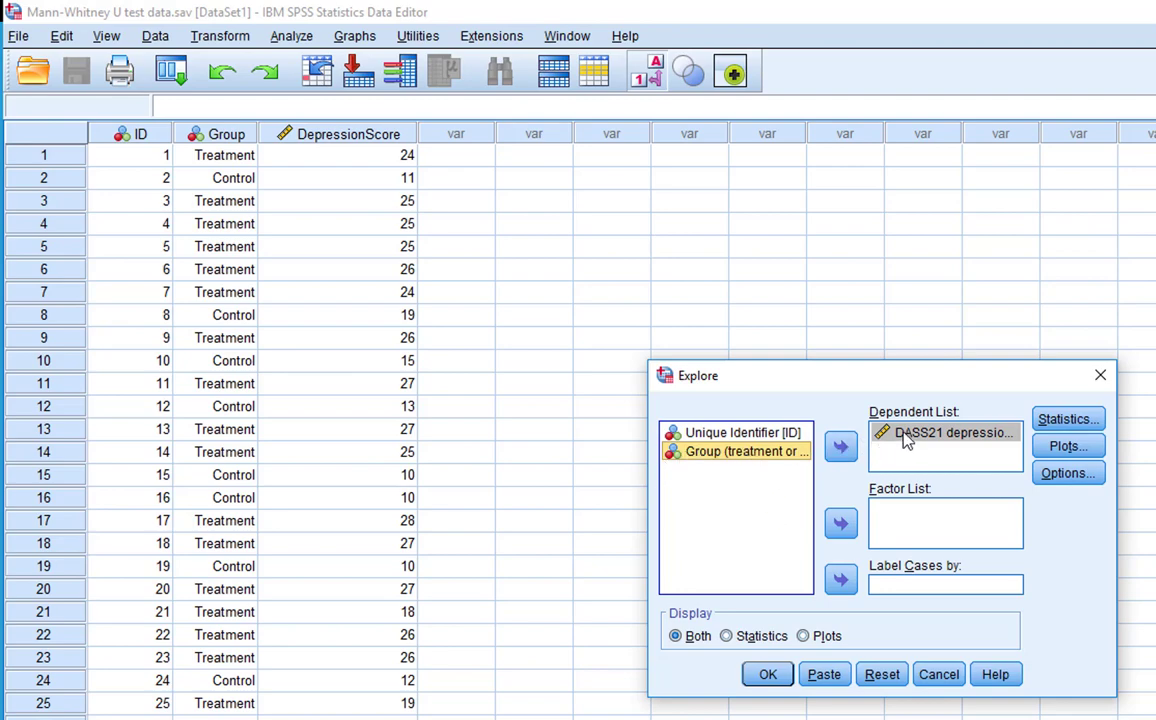
left_click(840, 523)
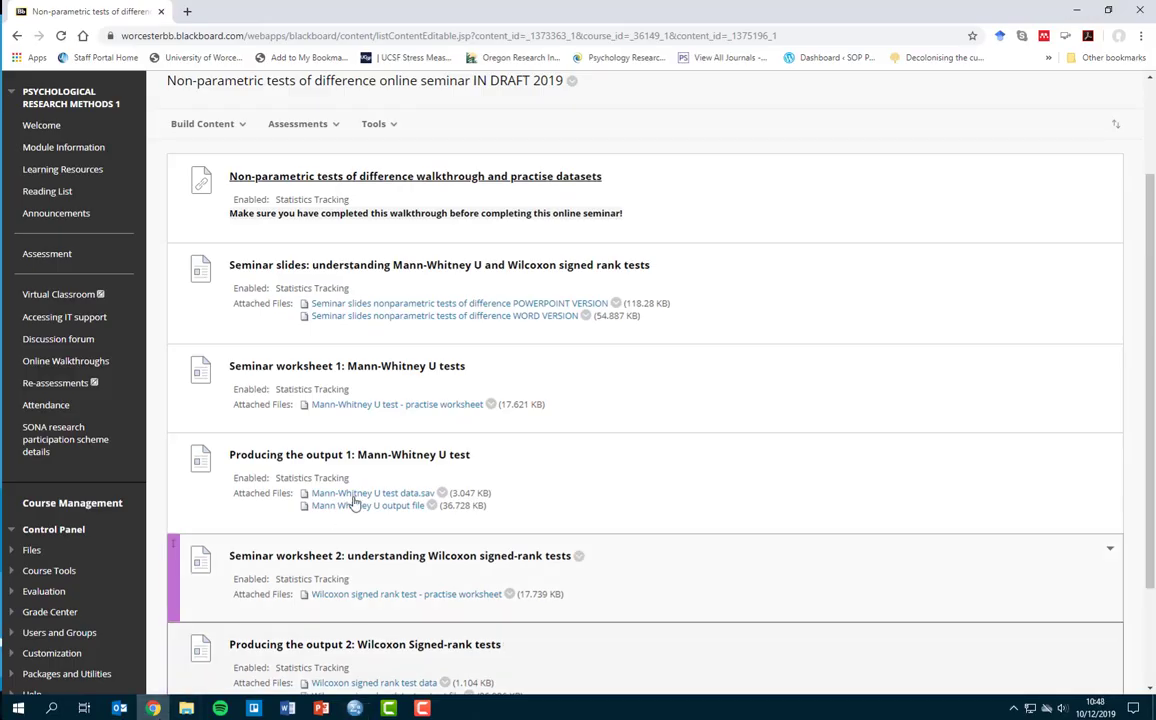
Launch the non-parametric tests of difference walkthrough from Blackboard in Chrome and look through its introductory slides
left_click(411, 177)
left_click(566, 303)
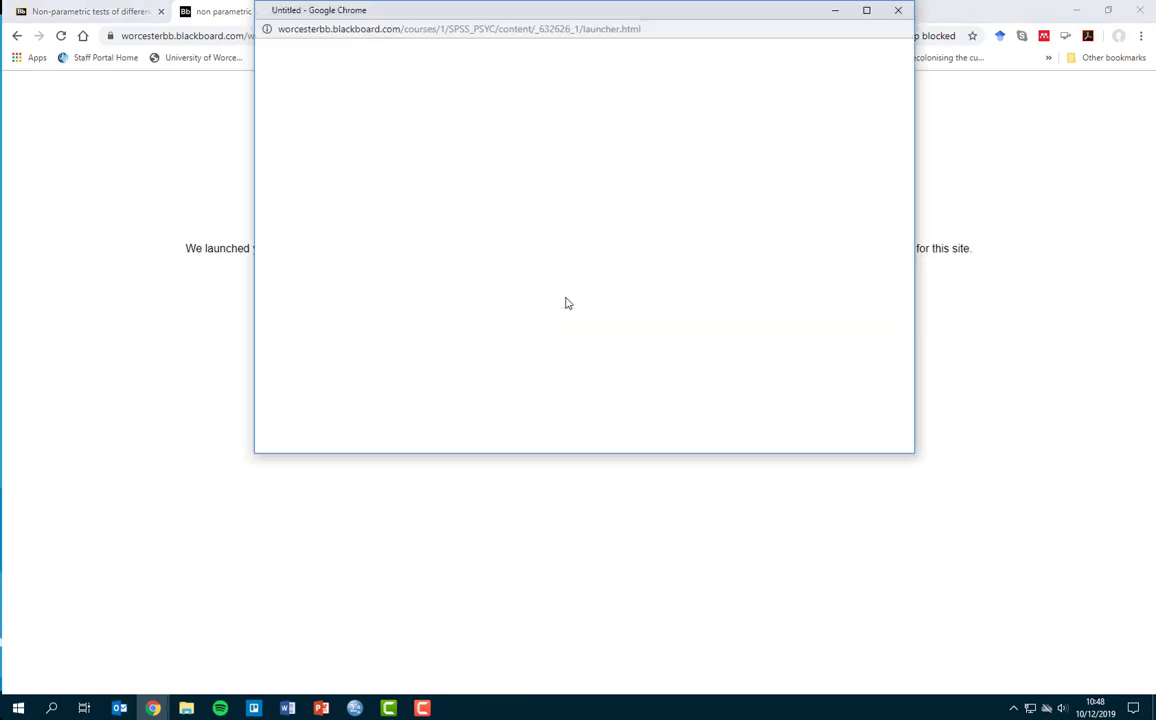
left_click(580, 250)
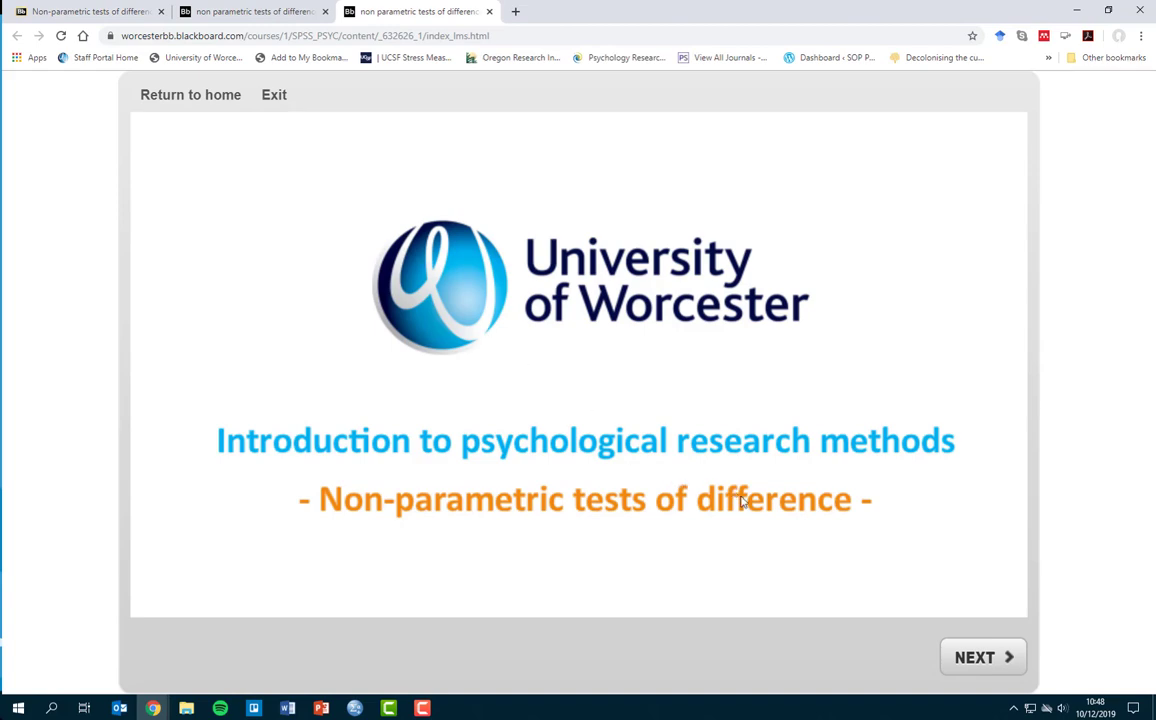
left_click(975, 663)
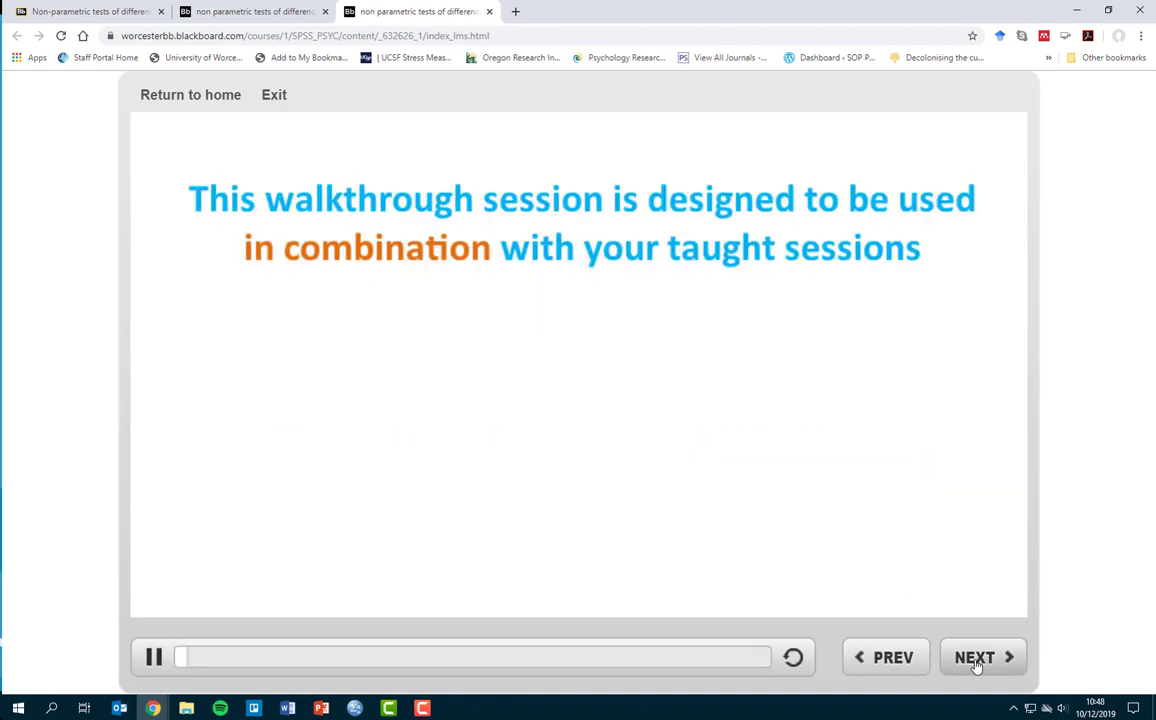
left_click(977, 663)
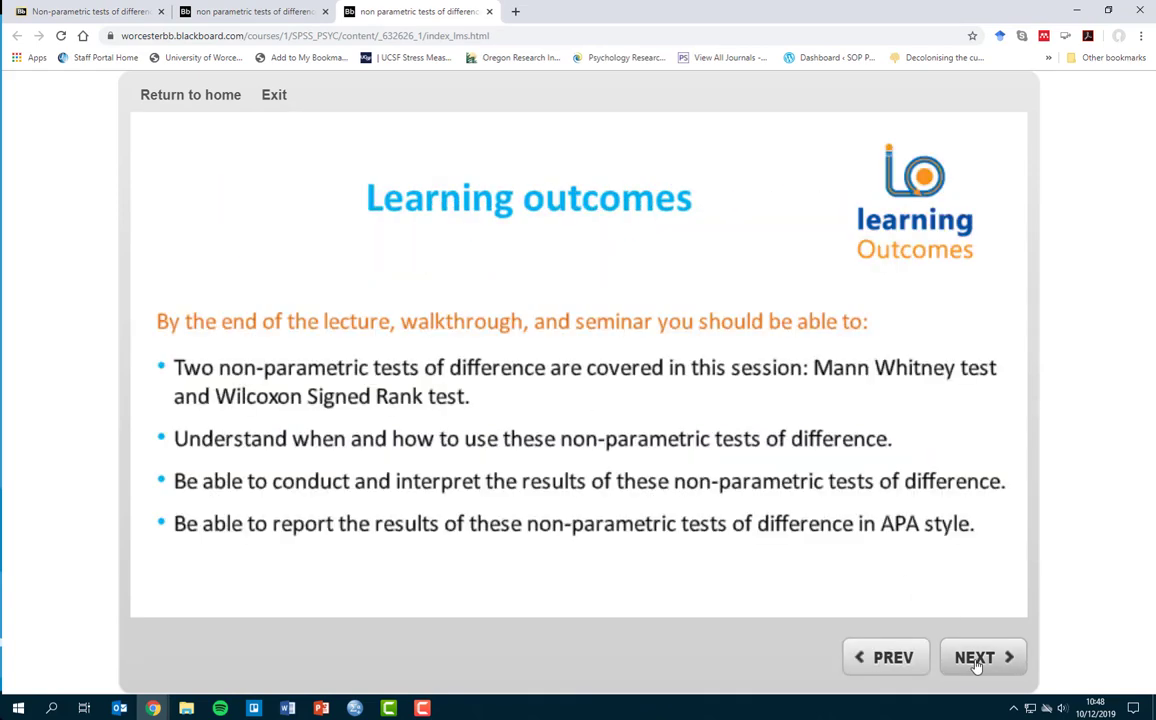
left_click(977, 663)
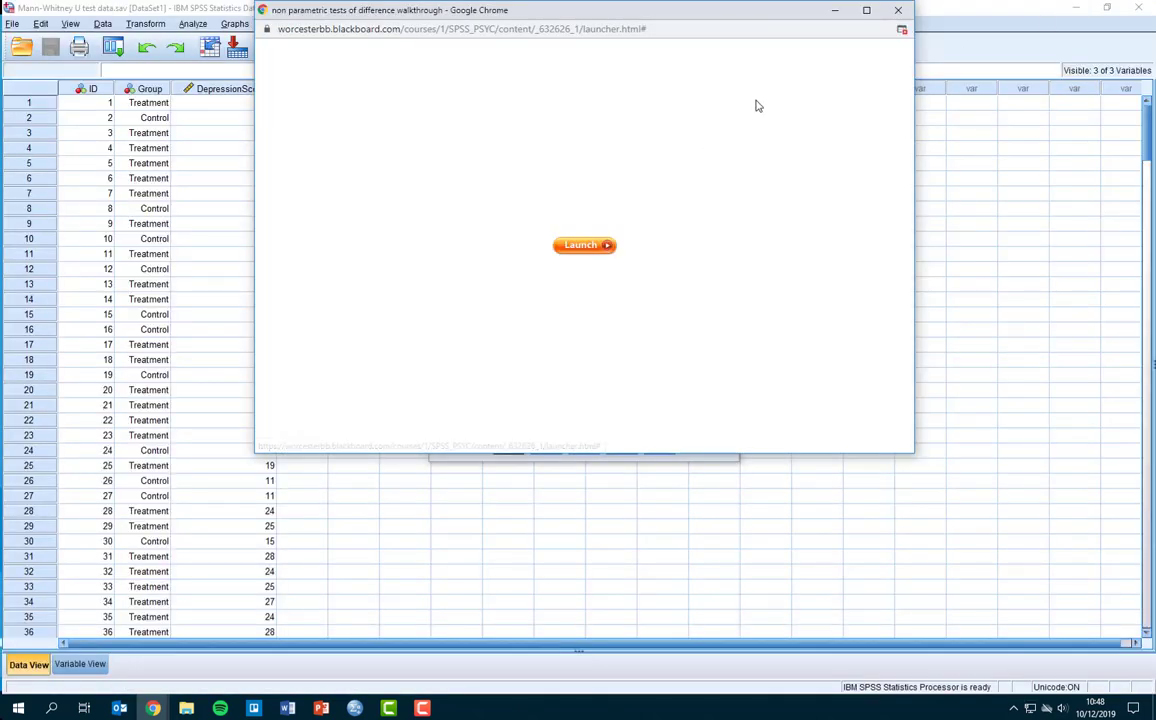
left_click(835, 10)
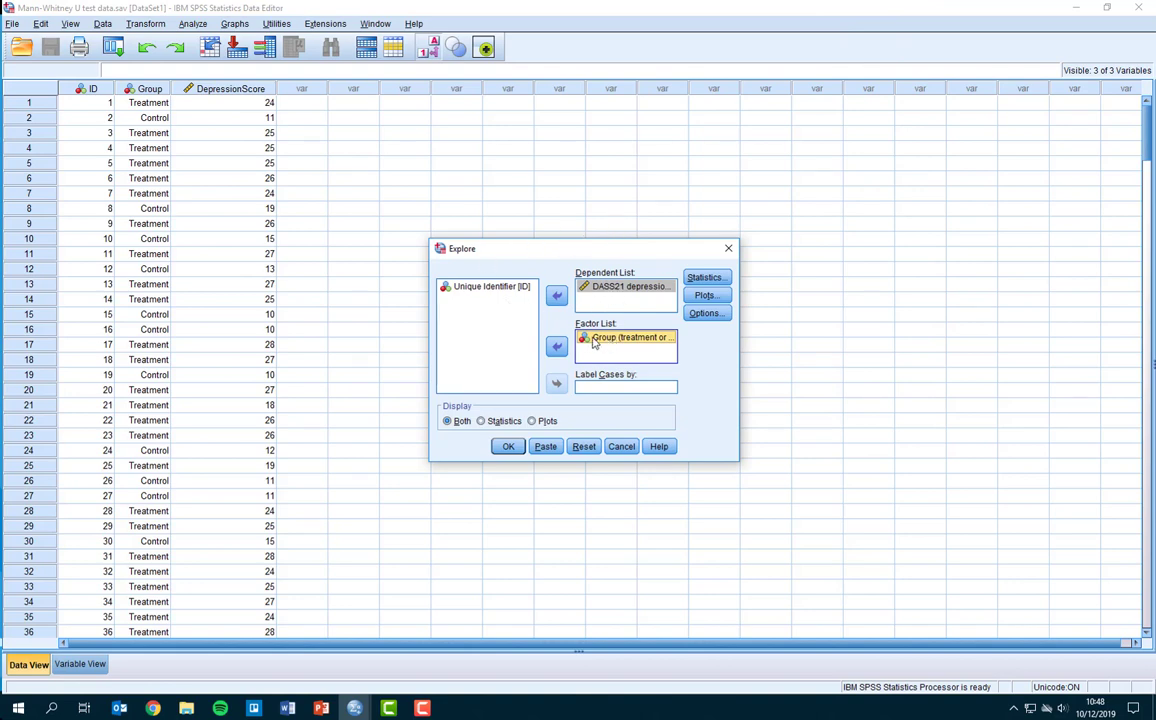
Add histograms and normality plots with tests to the Explore analysis and run it
left_click(706, 297)
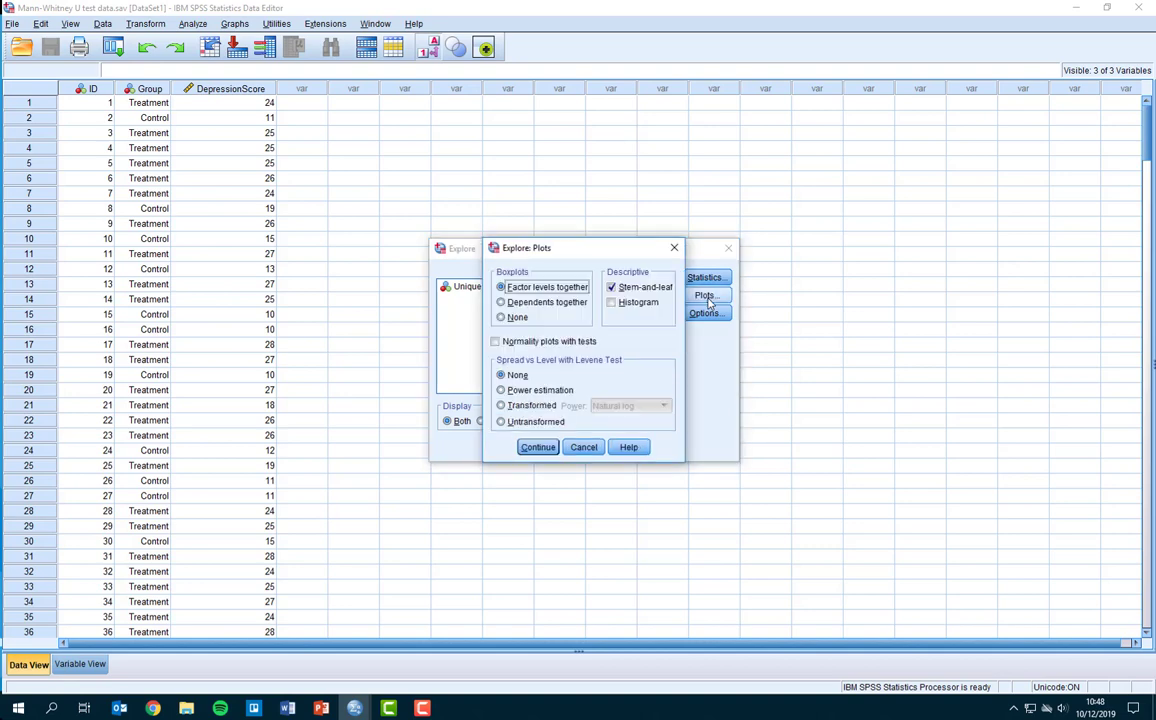
left_click(634, 304)
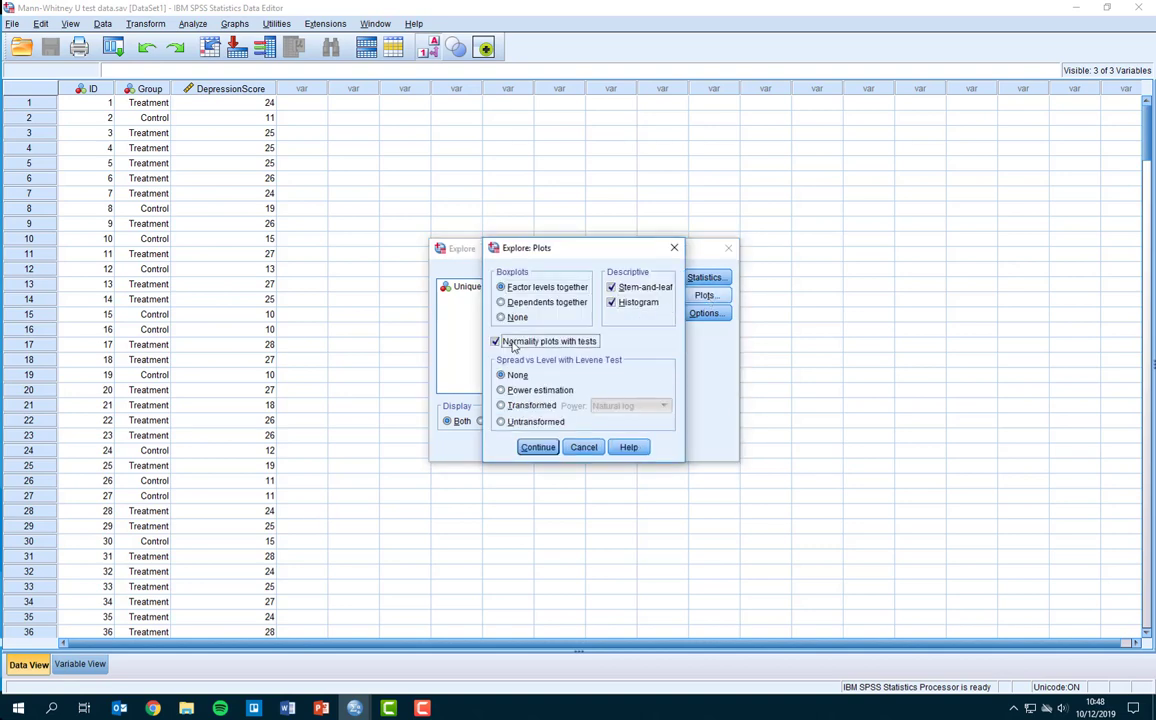
left_click(536, 448)
left_click(510, 447)
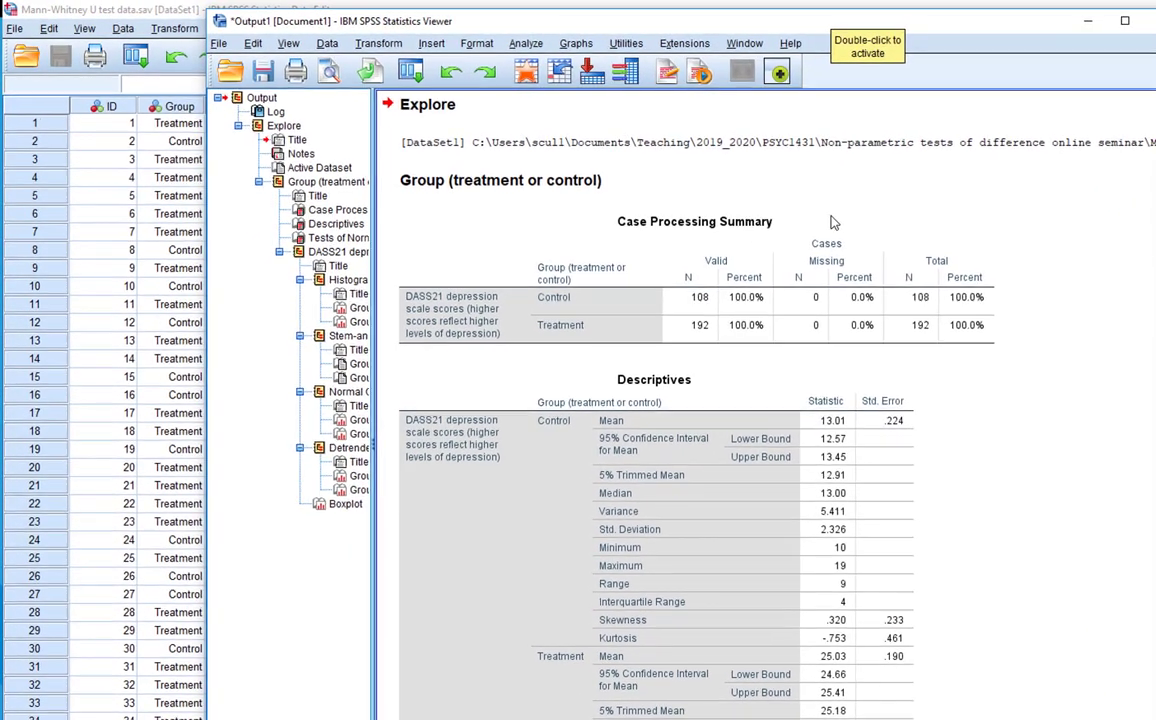
Examine the case processing summary, the descriptives by group and the tests of normality in the Explore output
left_click(562, 256)
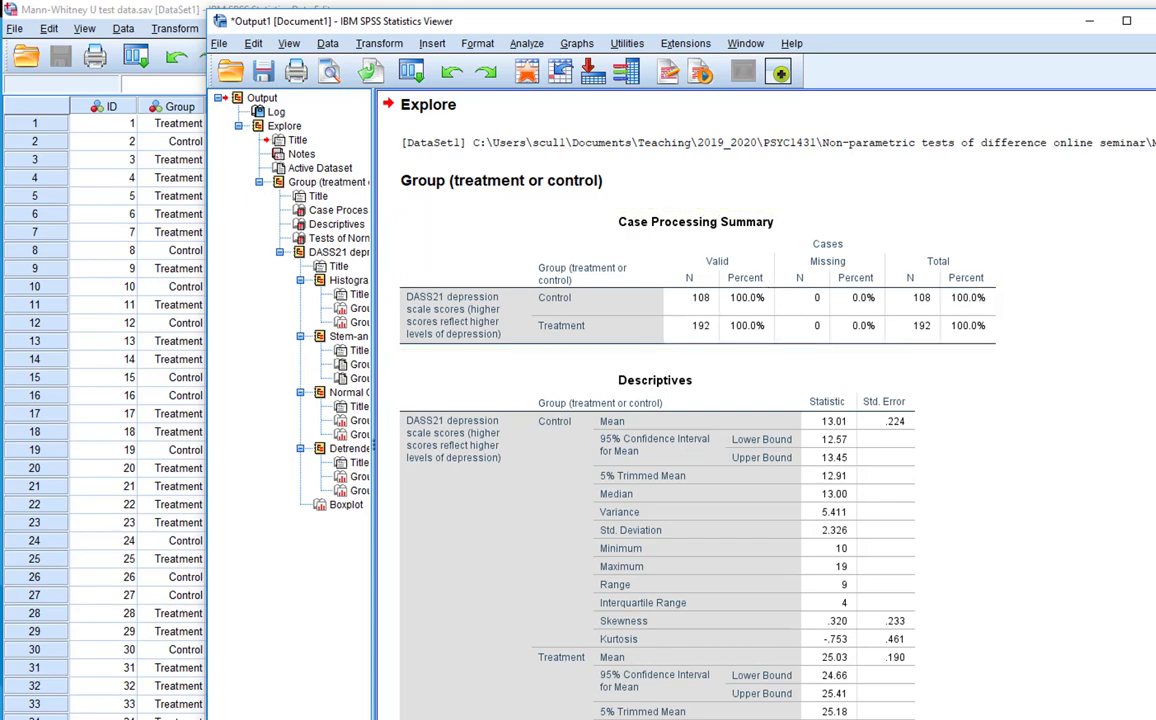
scroll(1035, 216, "down", 4)
left_click(774, 252)
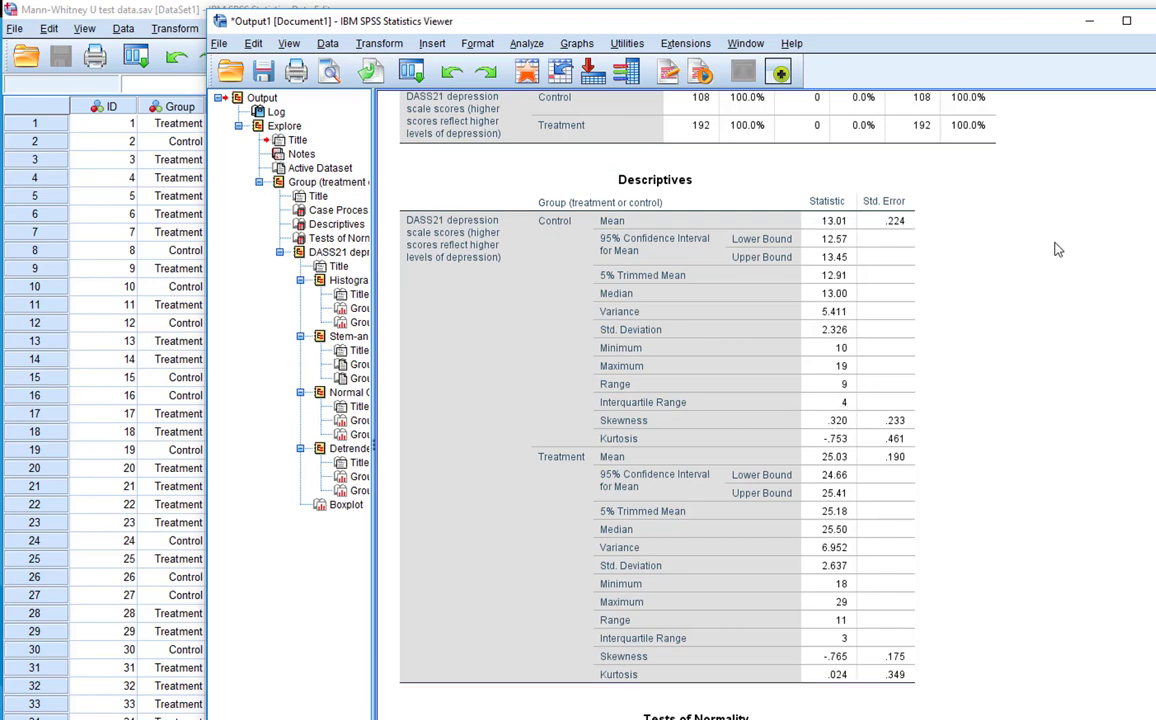
scroll(1065, 267, "down", 5)
scroll(1000, 250, "down", 5)
left_click(805, 276)
scroll(800, 280, "down", 1)
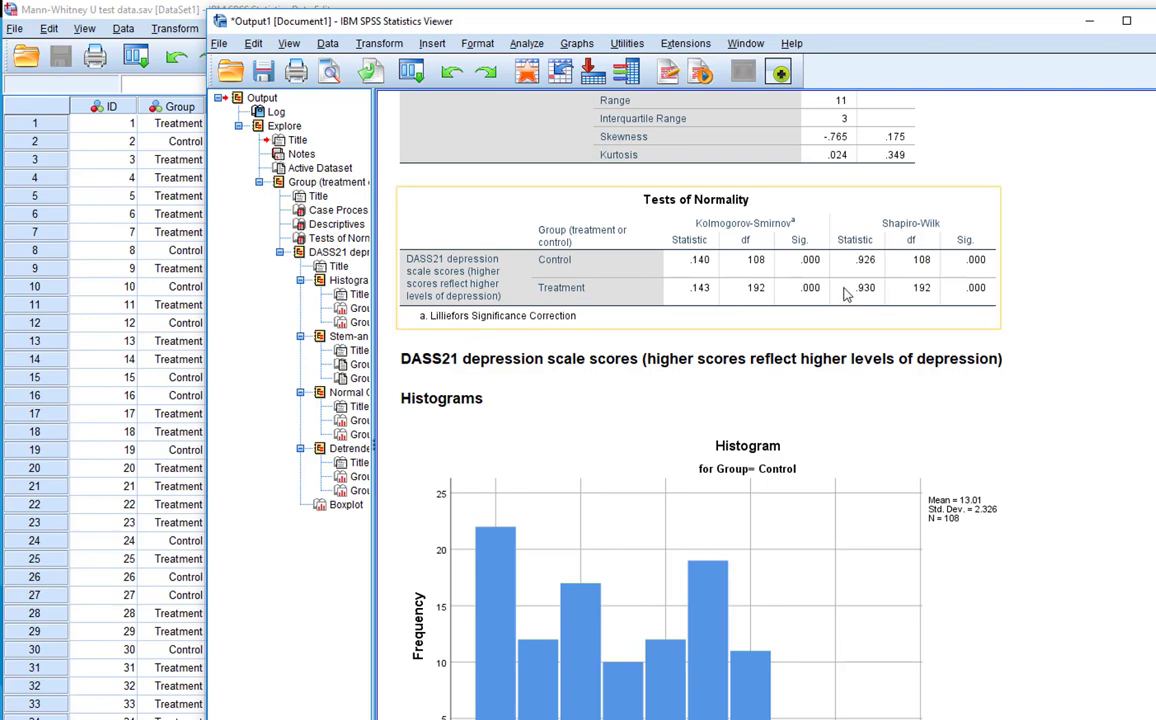
Compare the depression score histograms of the Control and Treatment groups in the output
scroll(614, 380, "down", 3)
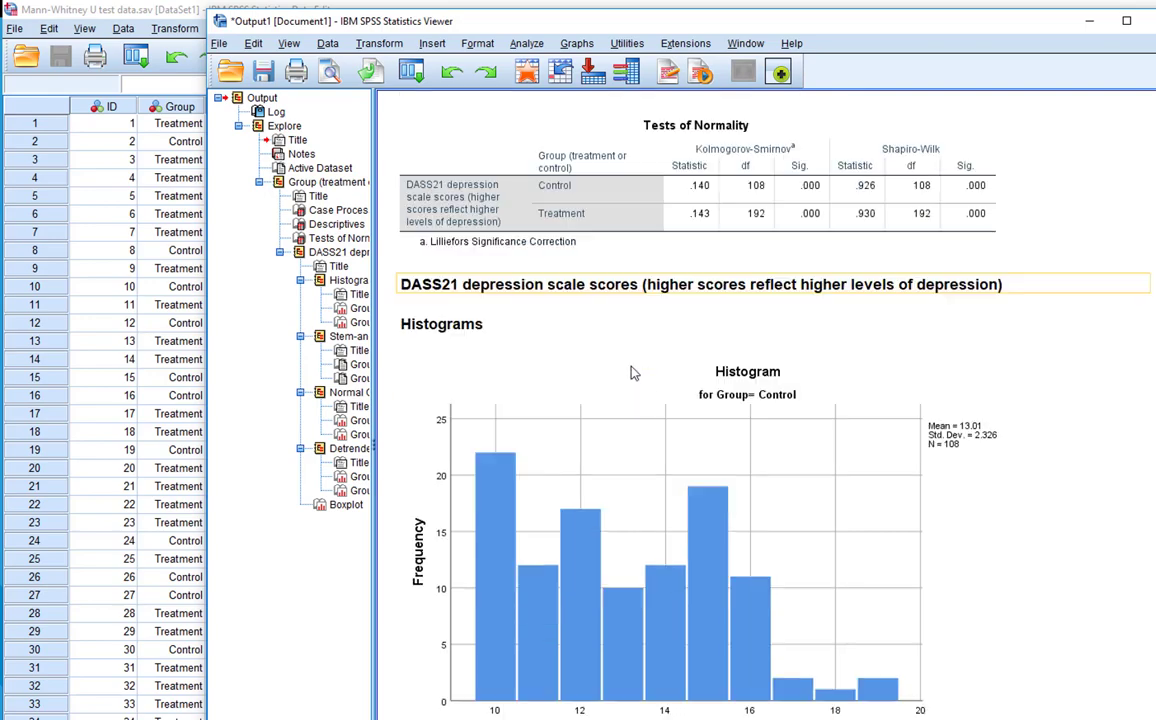
scroll(620, 380, "down", 2)
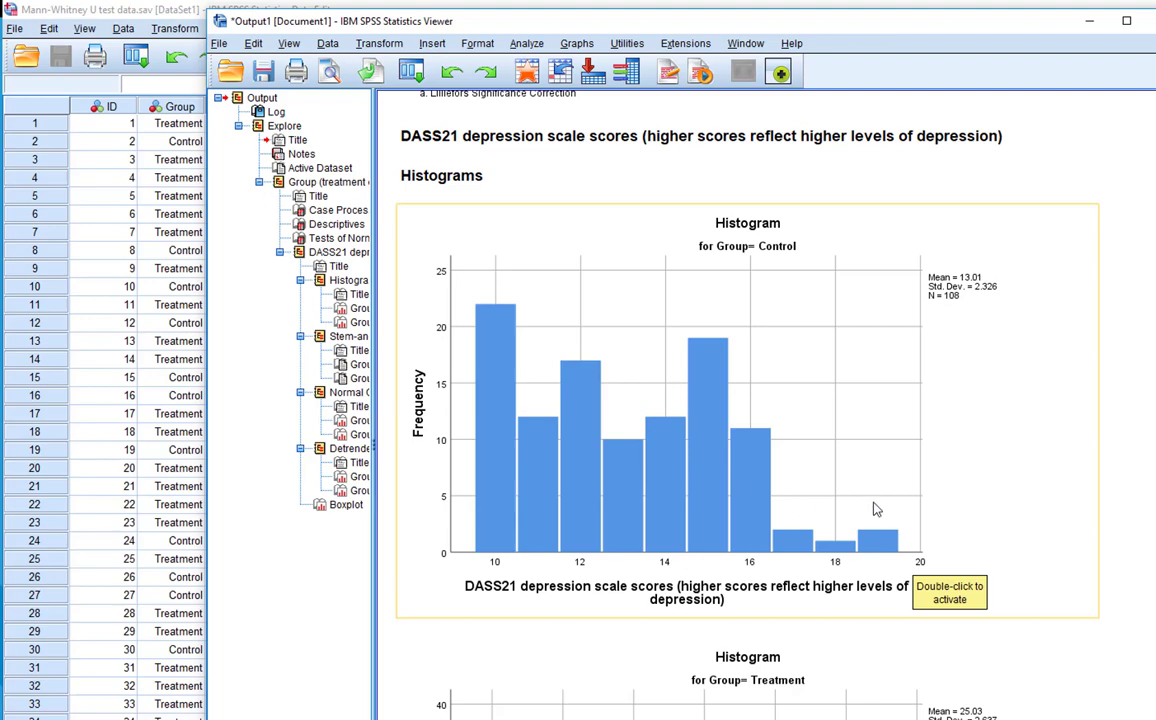
scroll(873, 510, "down", 5)
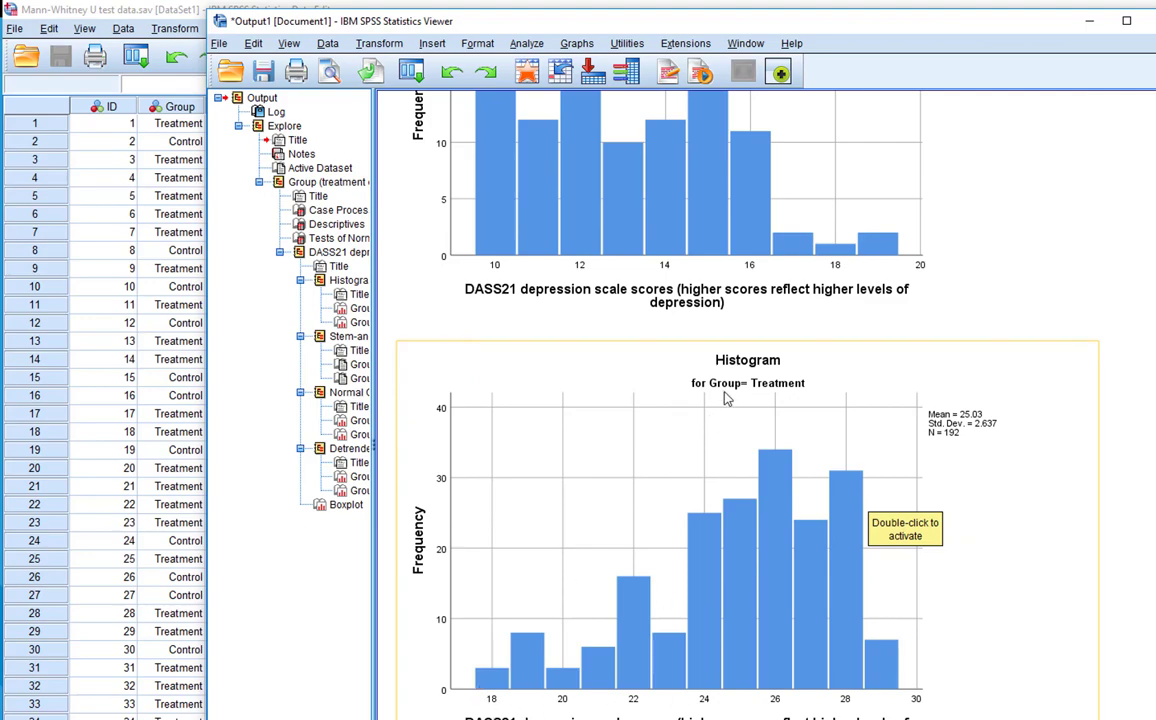
scroll(700, 270, "up", 3)
scroll(752, 185, "up", 2)
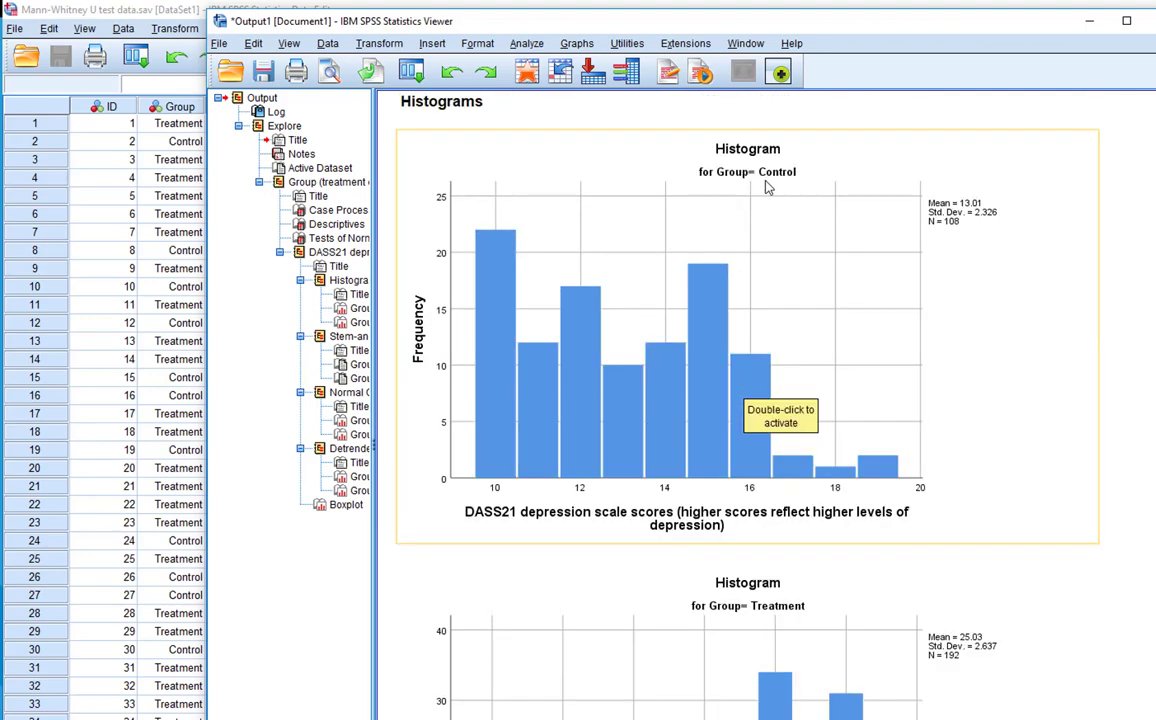
scroll(745, 563, "down", 7)
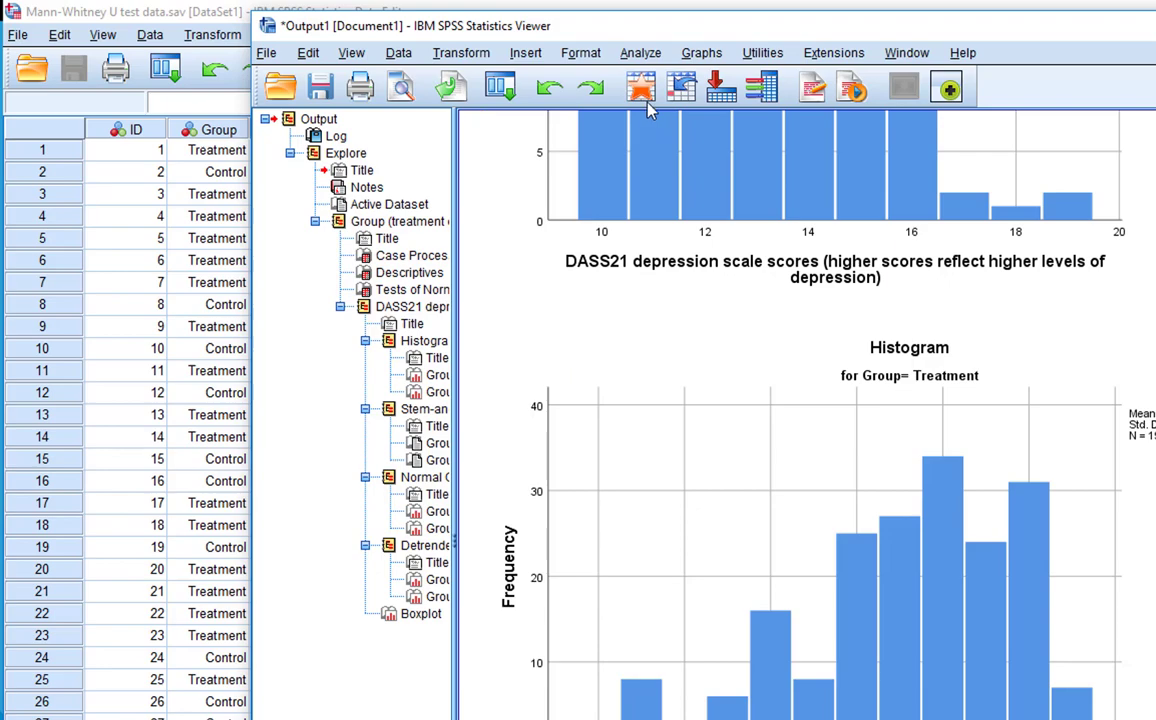
Open the legacy nonparametric test for two independent samples and set Group as the grouping variable
left_click(645, 53)
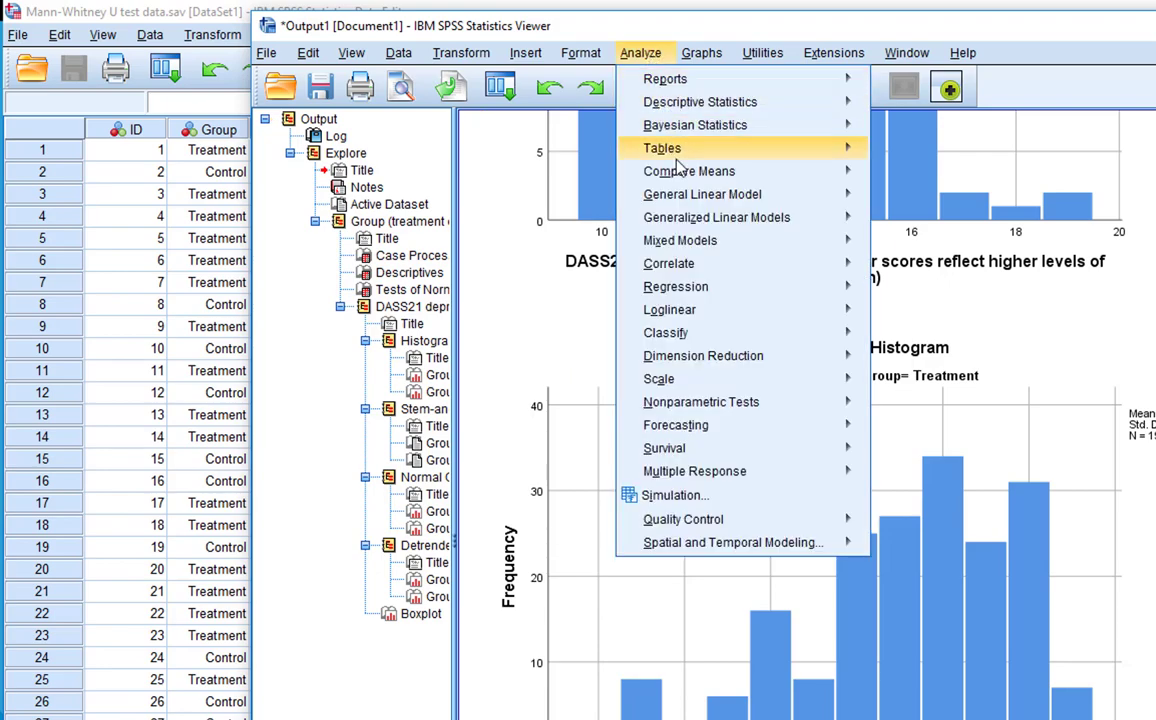
mouse_move(720, 402)
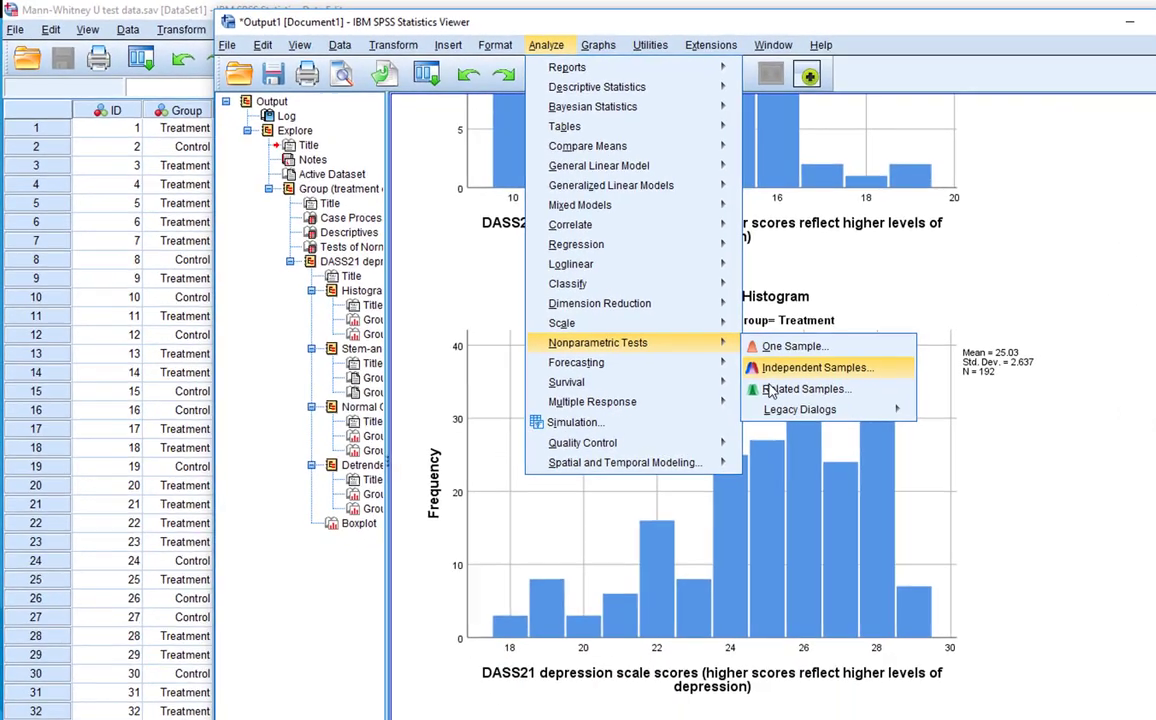
mouse_move(1010, 482)
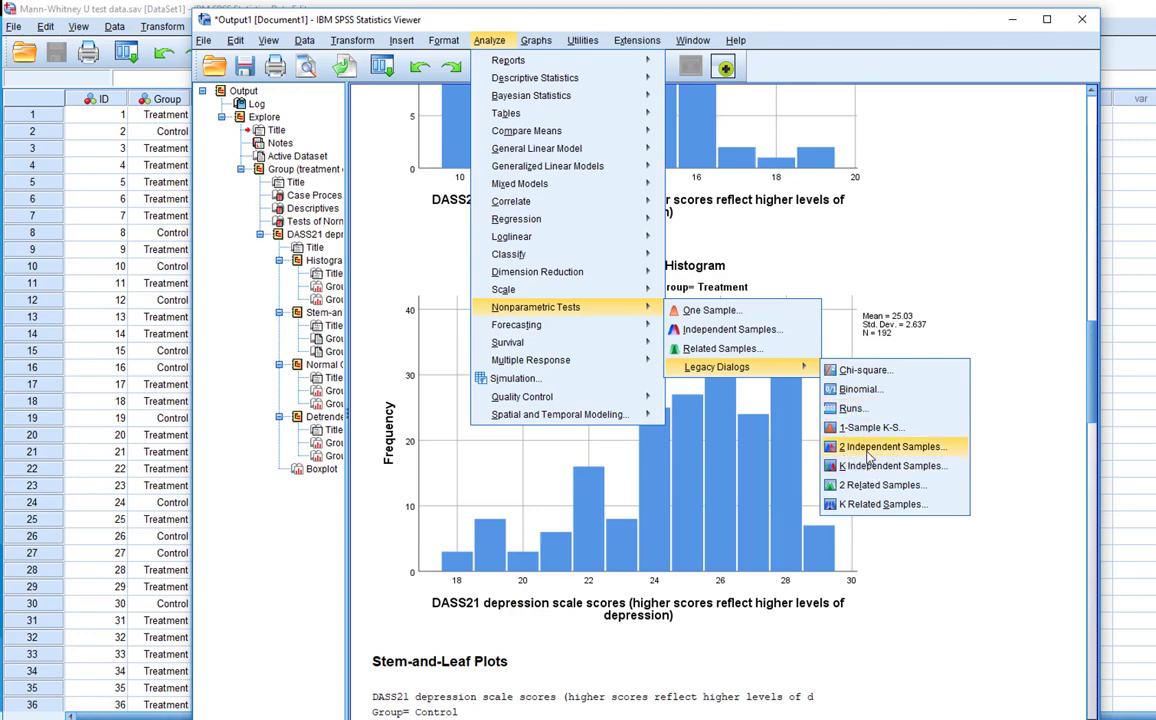
left_click(877, 450)
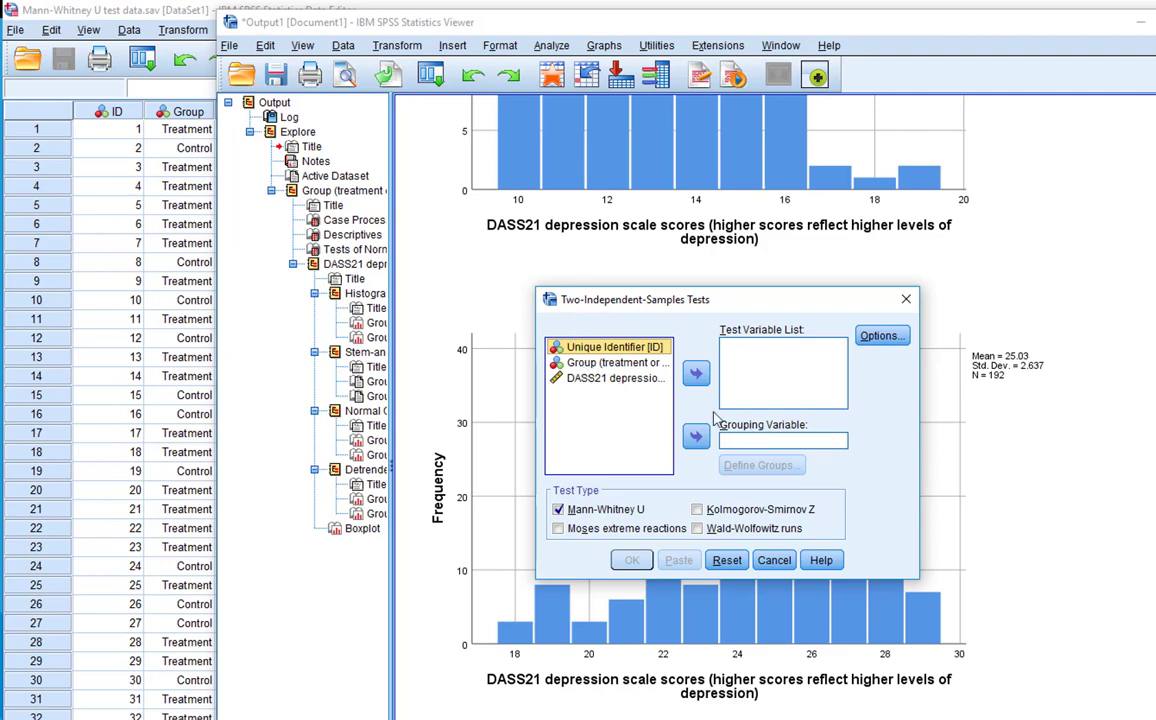
left_click(594, 364)
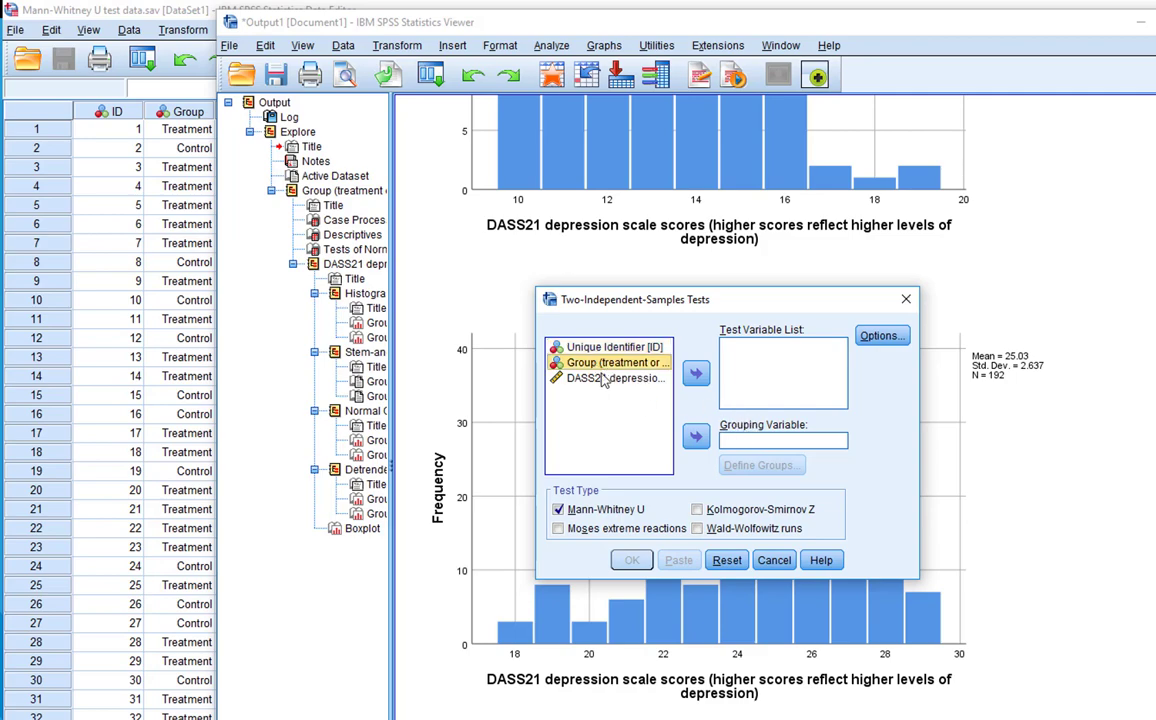
left_click(697, 438)
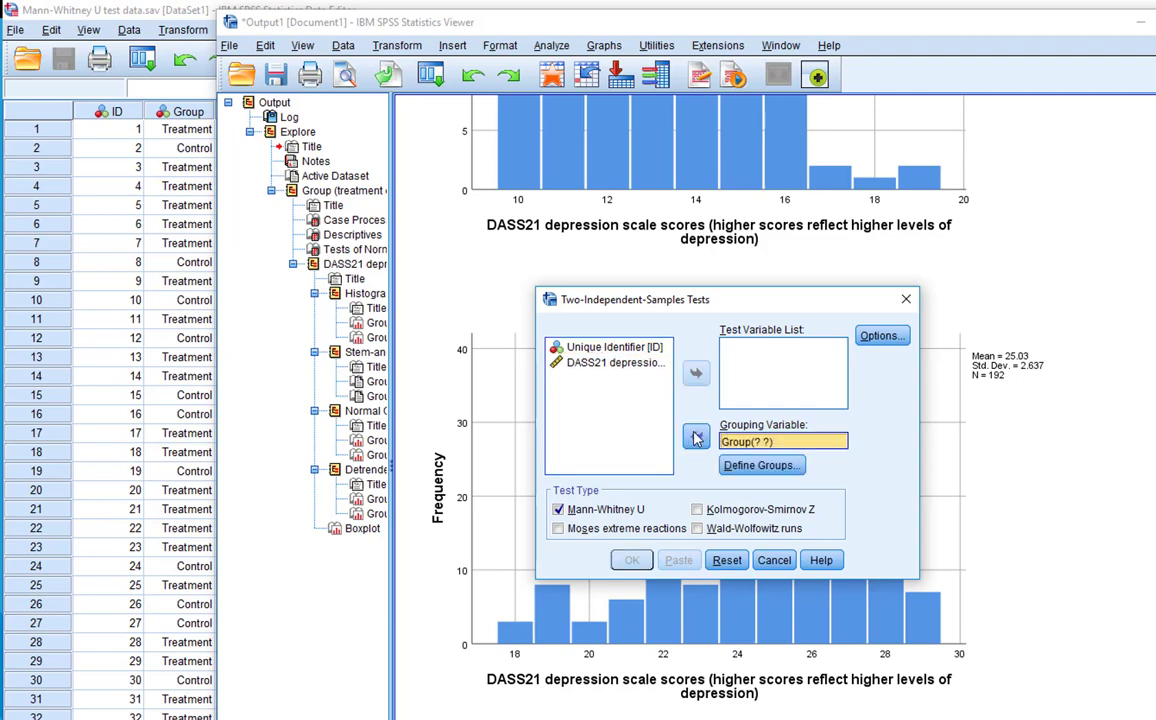
Define the grouping variable's two groups as 0 and 1
left_click(771, 468)
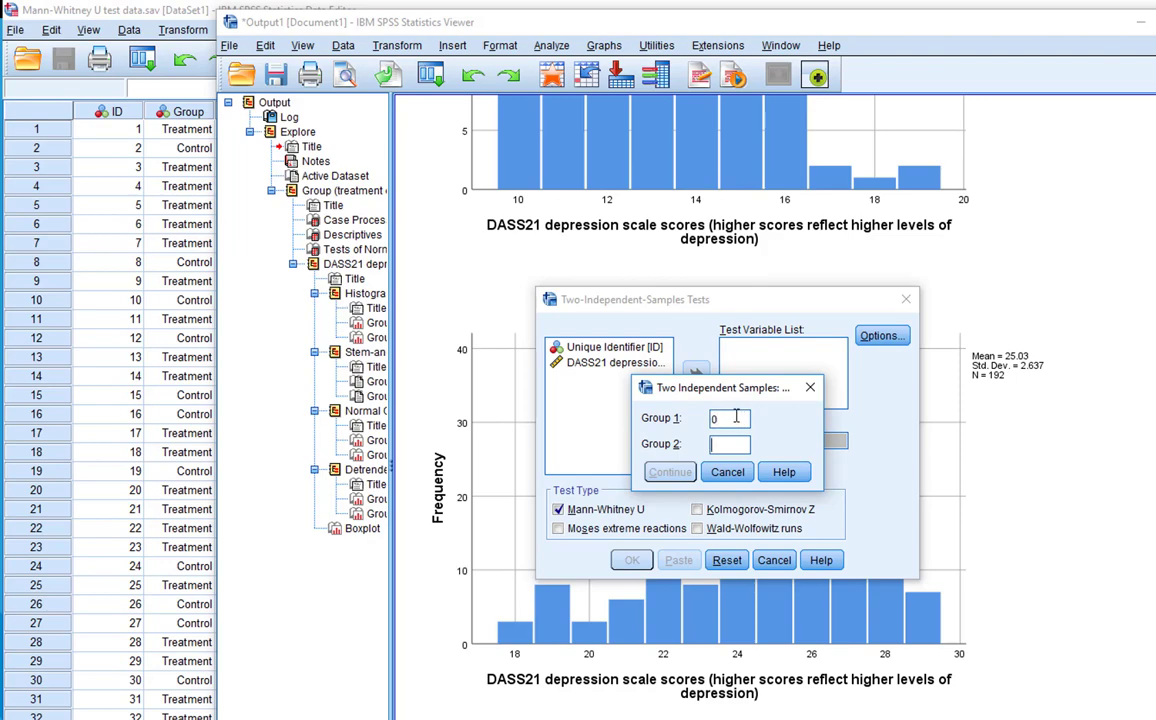
type("1")
left_click(675, 473)
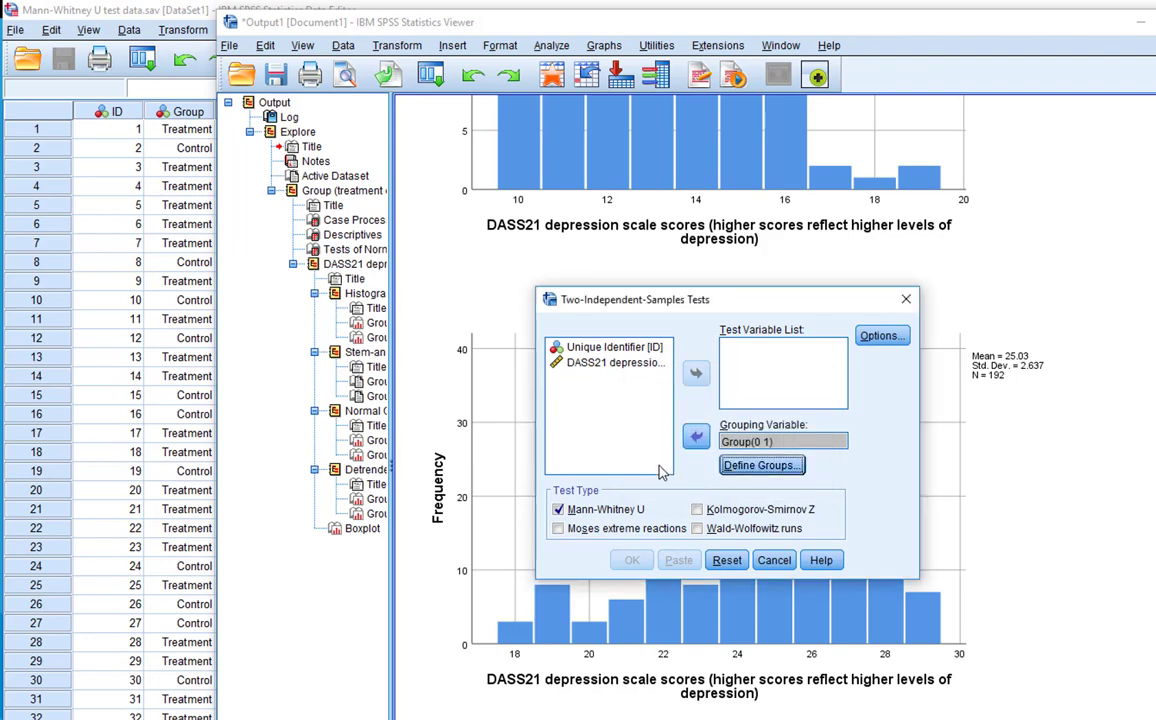
Add the DASS21 depression scores as the test variable and run the Mann-Whitney U test
left_click(603, 364)
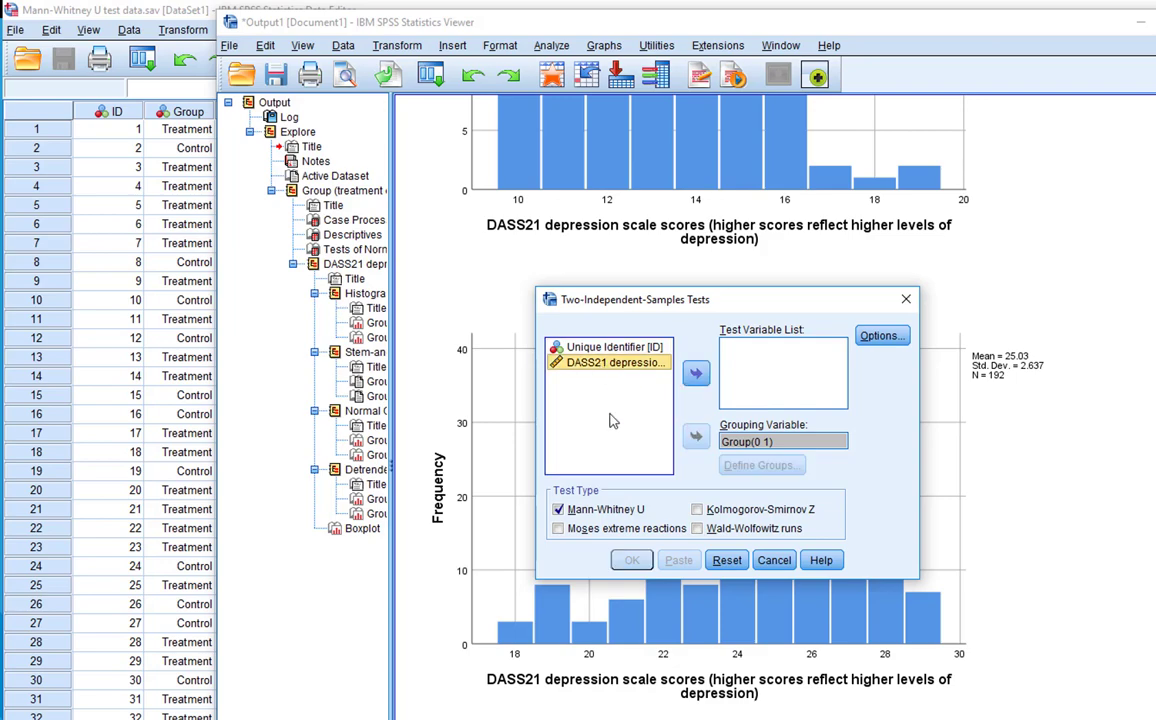
left_click(697, 375)
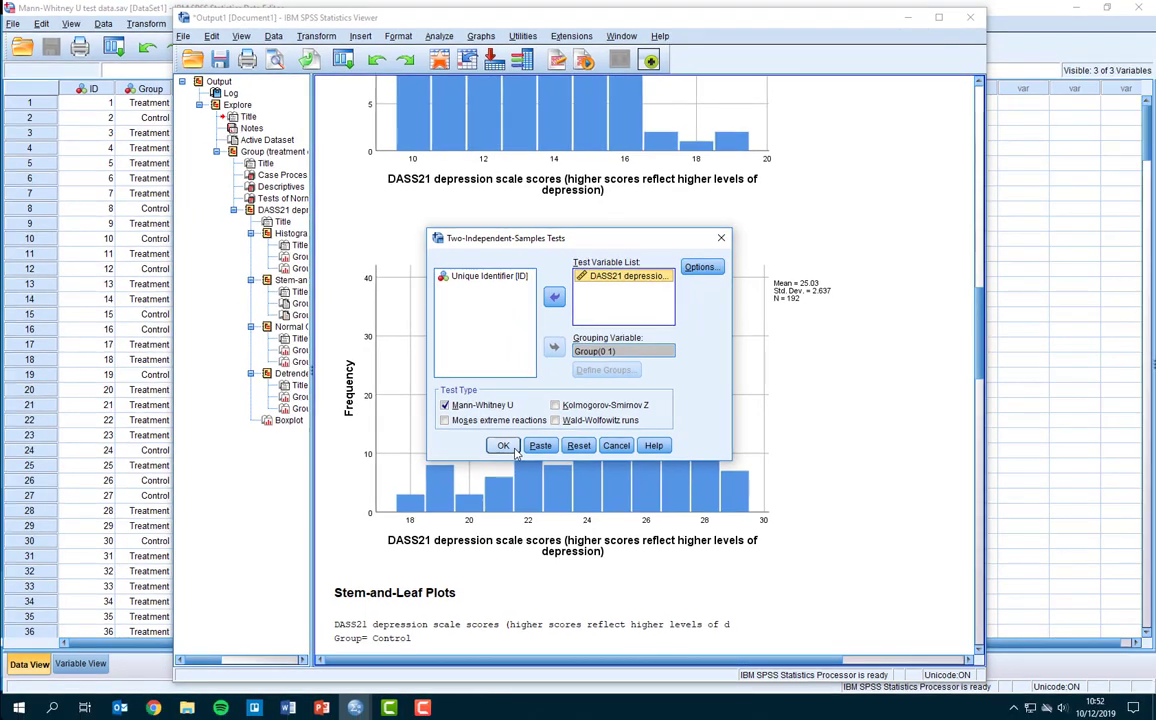
key("Return")
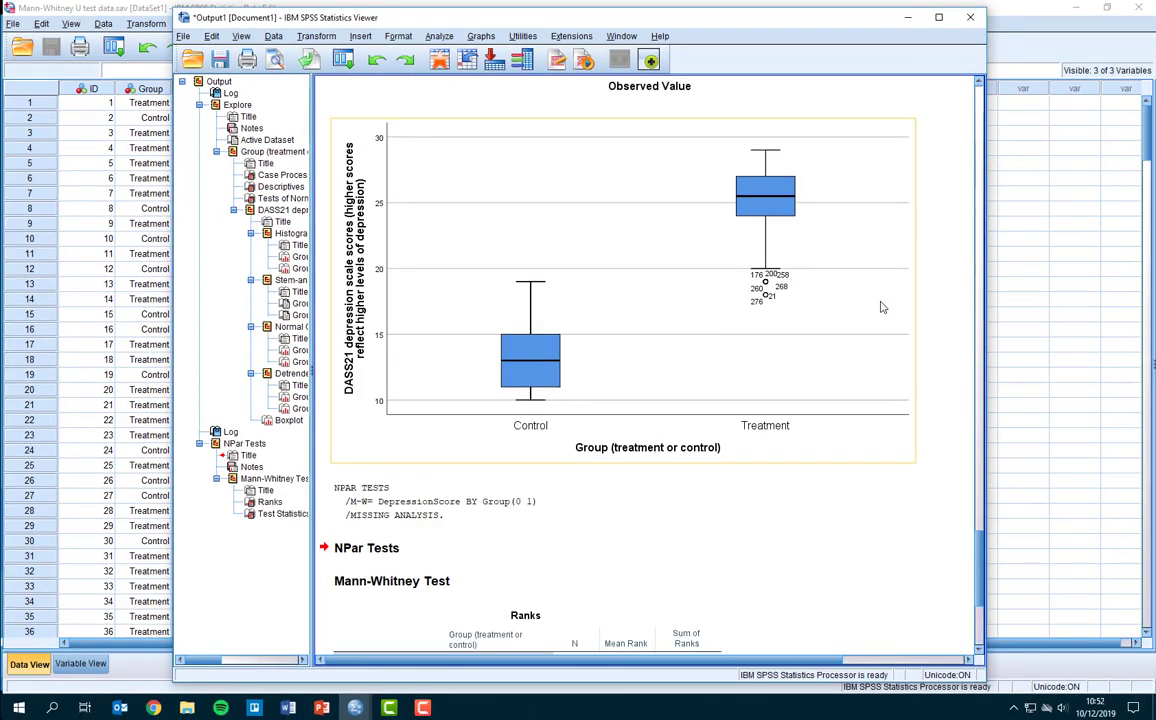
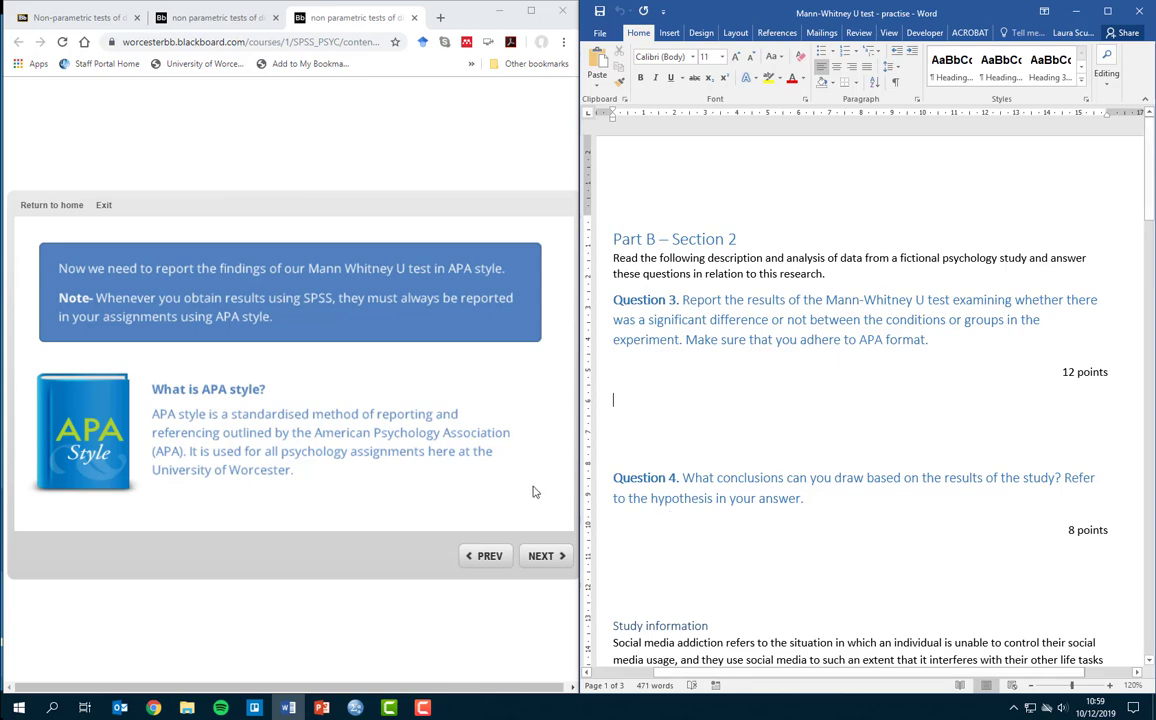
Advance the Chrome walkthrough to the APA results write-up example and compare it with the Mann-Whitney test statistics in the SPSS output
left_click(540, 556)
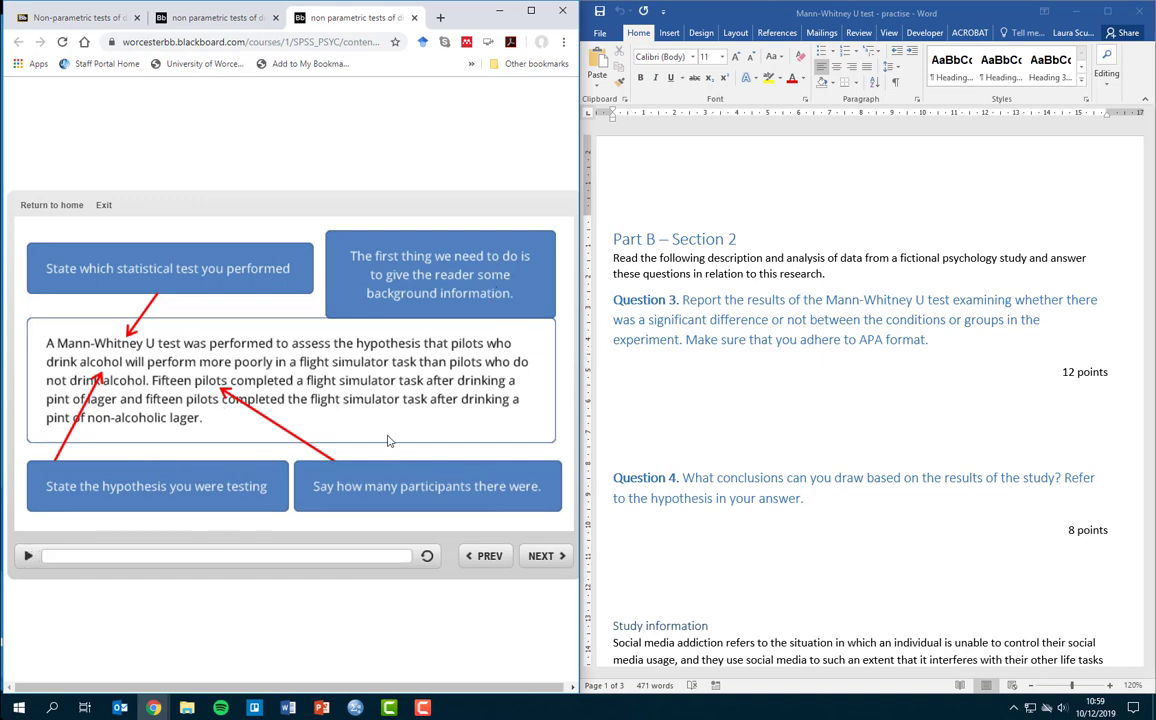
left_click(537, 557)
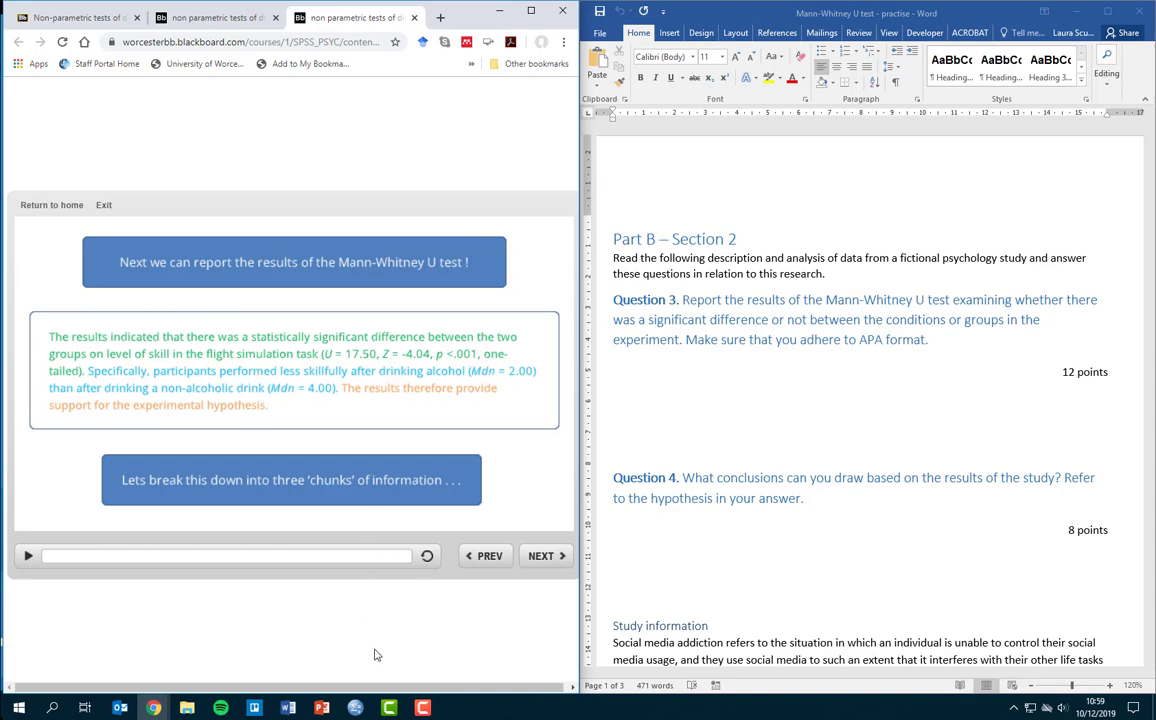
mouse_move(355, 707)
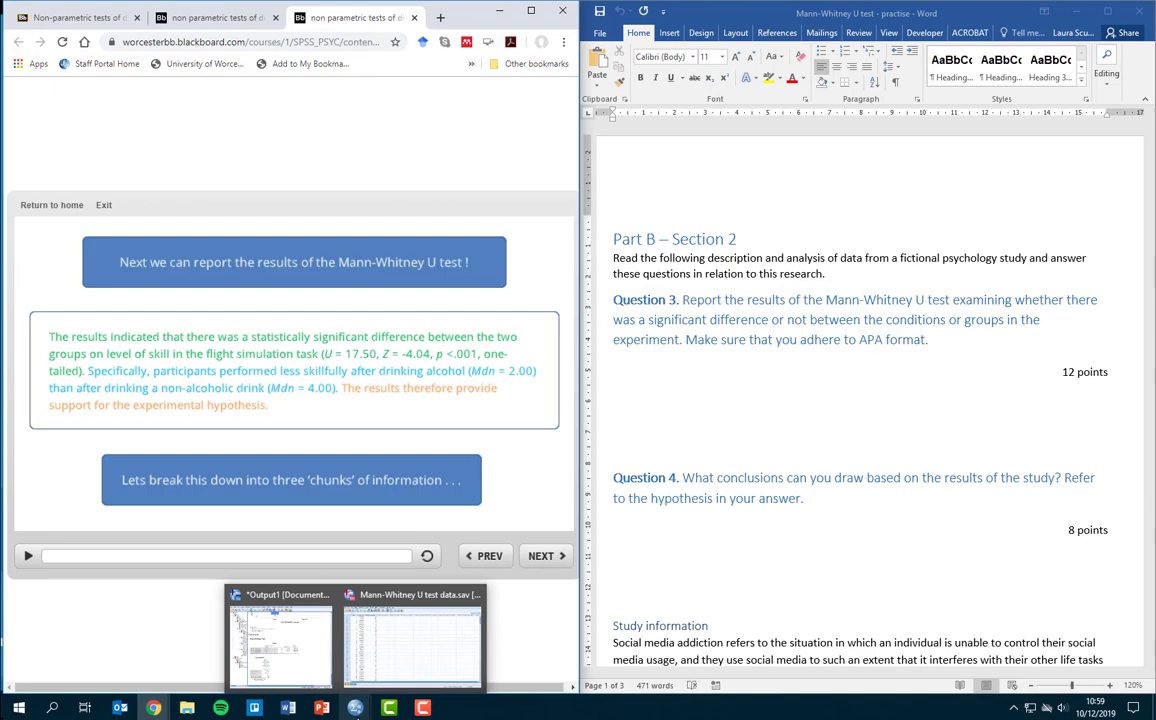
left_click(280, 645)
key("super+Right")
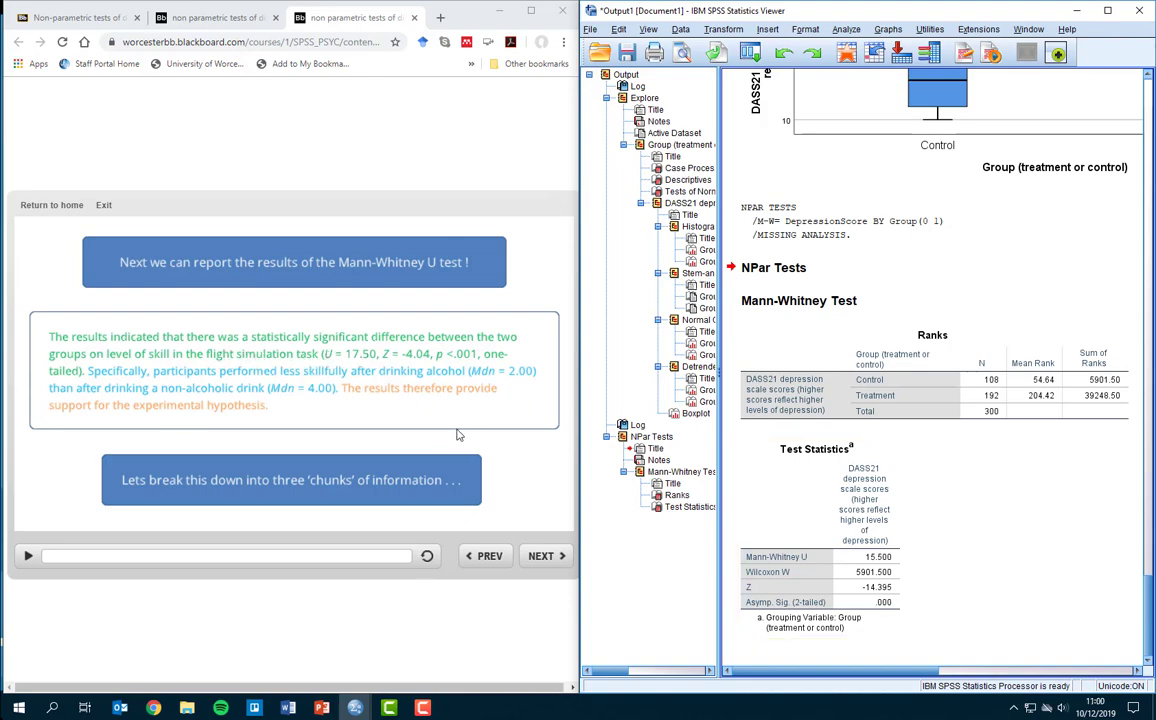
left_click(881, 568)
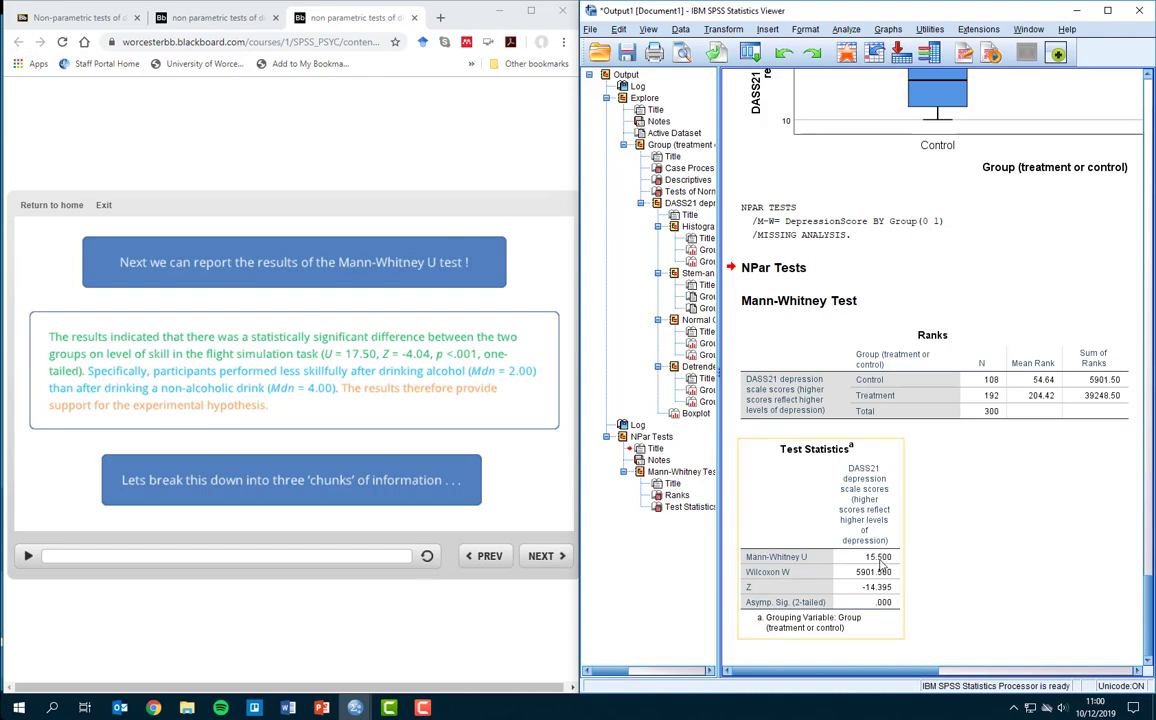
left_click(504, 409)
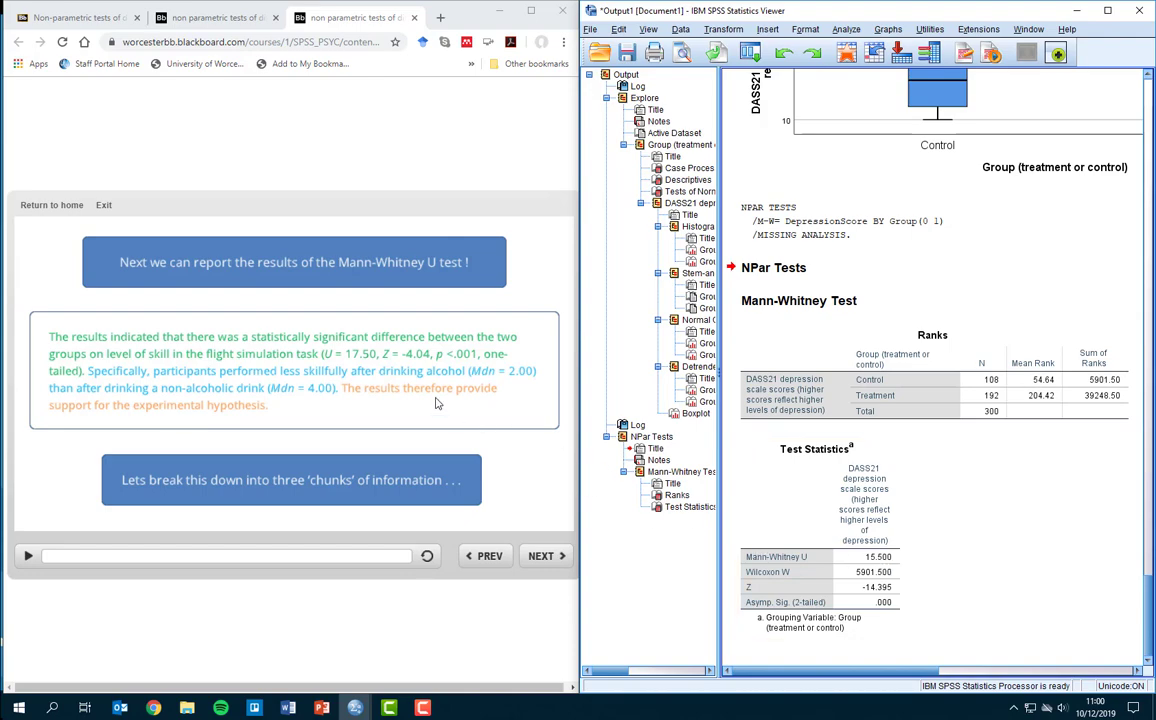
left_click(883, 597)
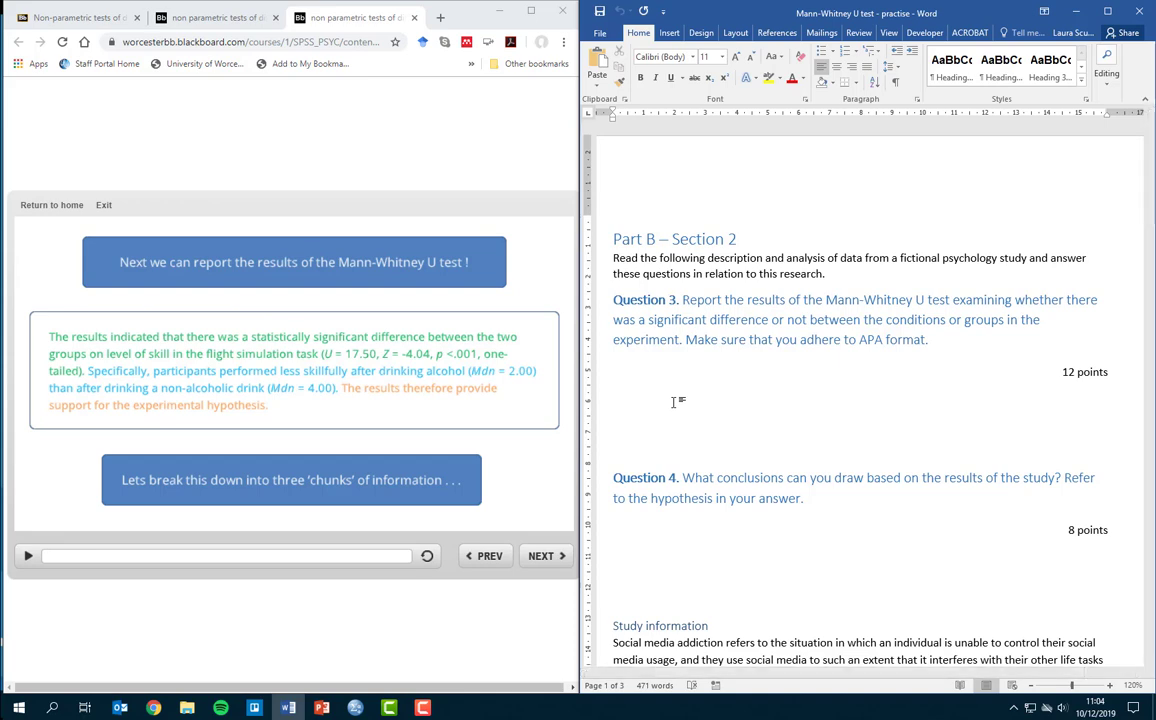
Begin the answer under Question 3 in the Word worksheet with "Mann-Whitney U test" followed by an arrow
type("Mann-Whitney")
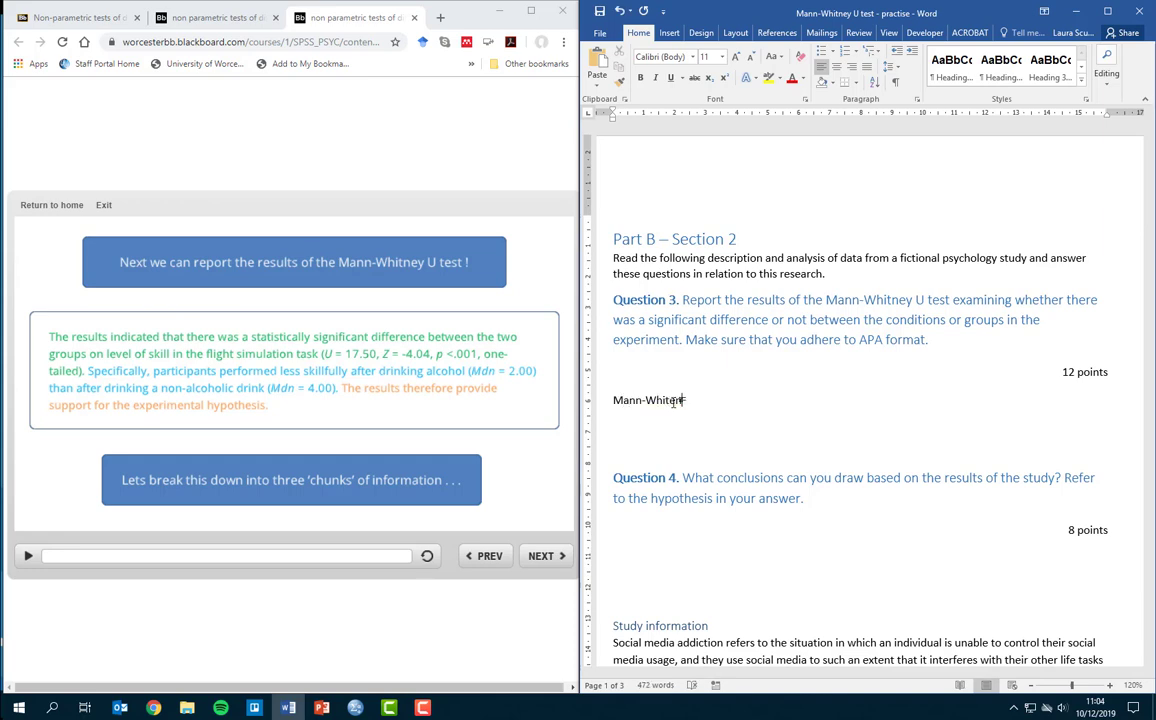
key("BackSpace")
key("BackSpace")
key("BackSpace")
type("n")
key("BackSpace")
key("BackSpace")
type("ey")
type(" U test --")
type(">")
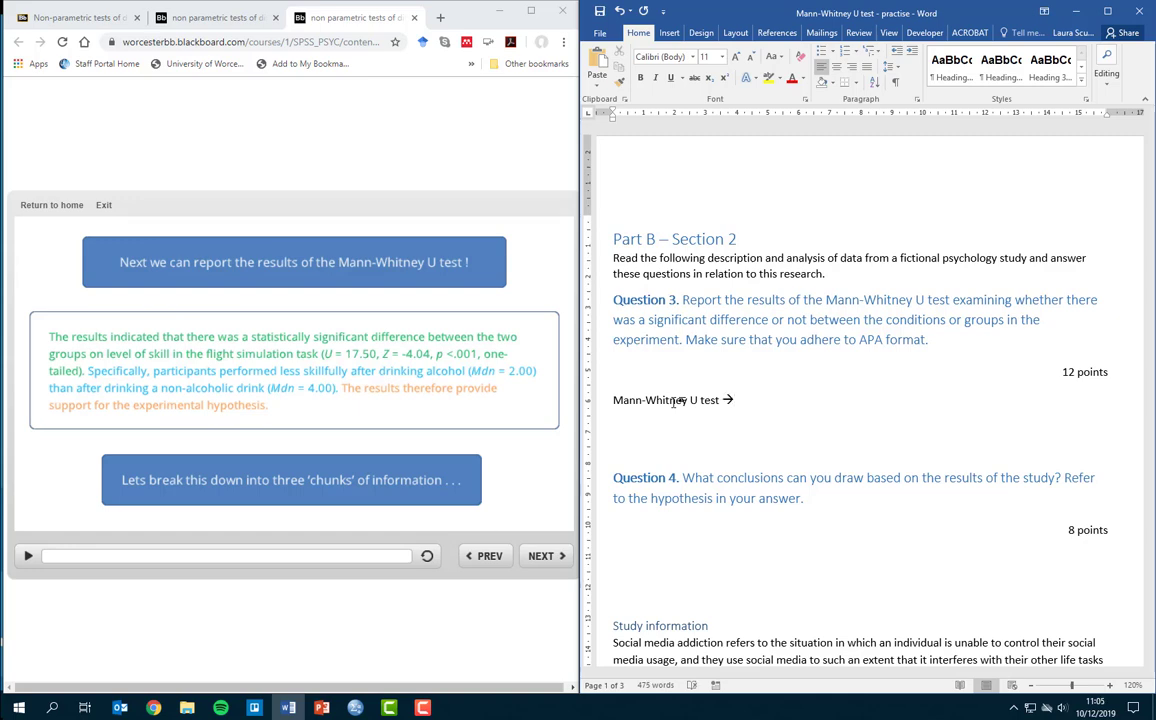
Continue the Question 3 note with "comparing social media addiction group to control group on depressive symptoms."
type("comparing")
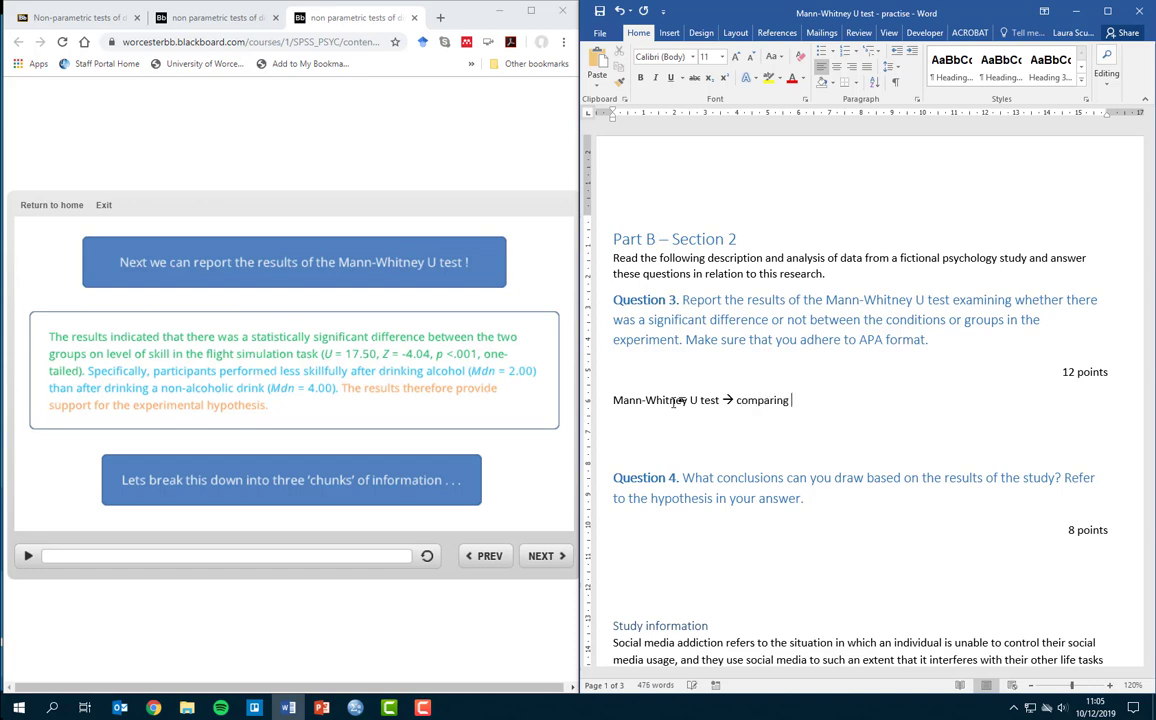
type(" social media a")
type("dditio")
type("ctio")
type("n")
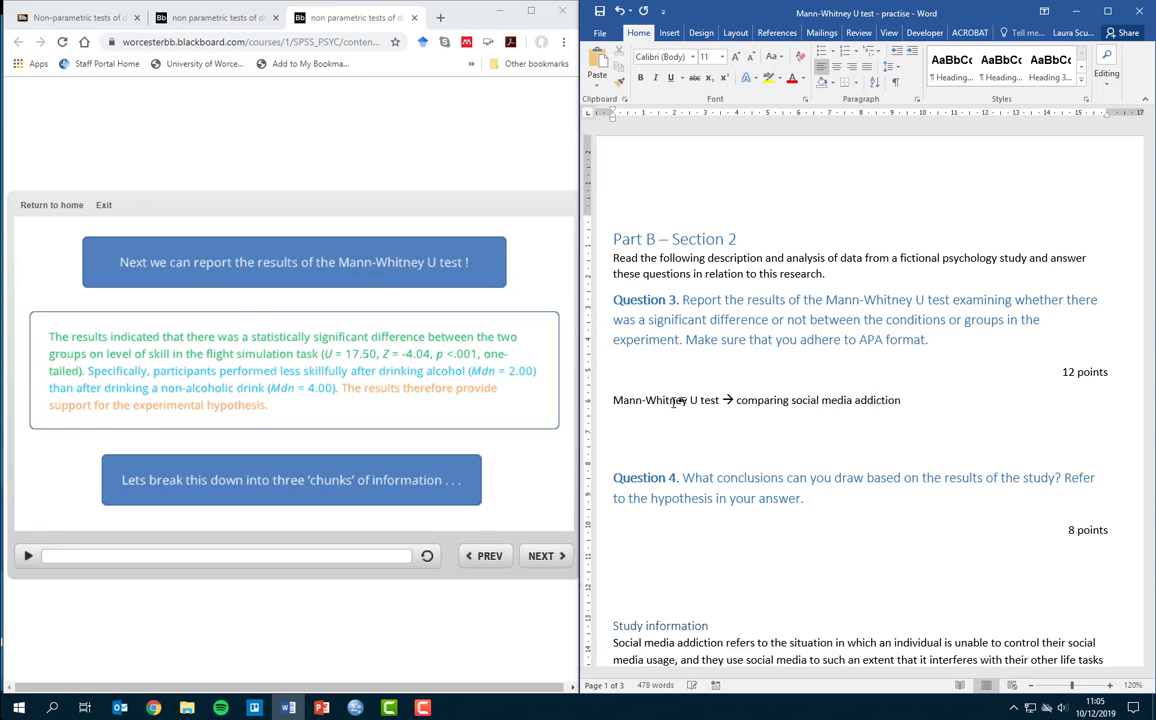
type(" group to control c")
key("BackSpace")
type("group on")
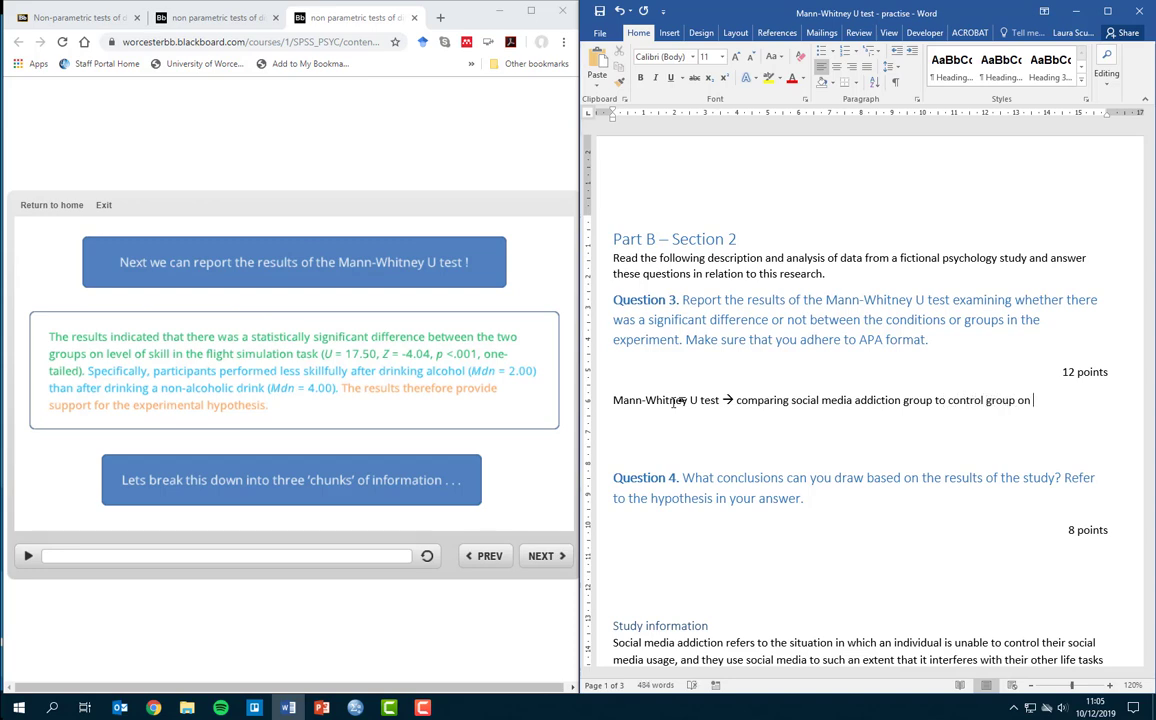
type(" depressive symp")
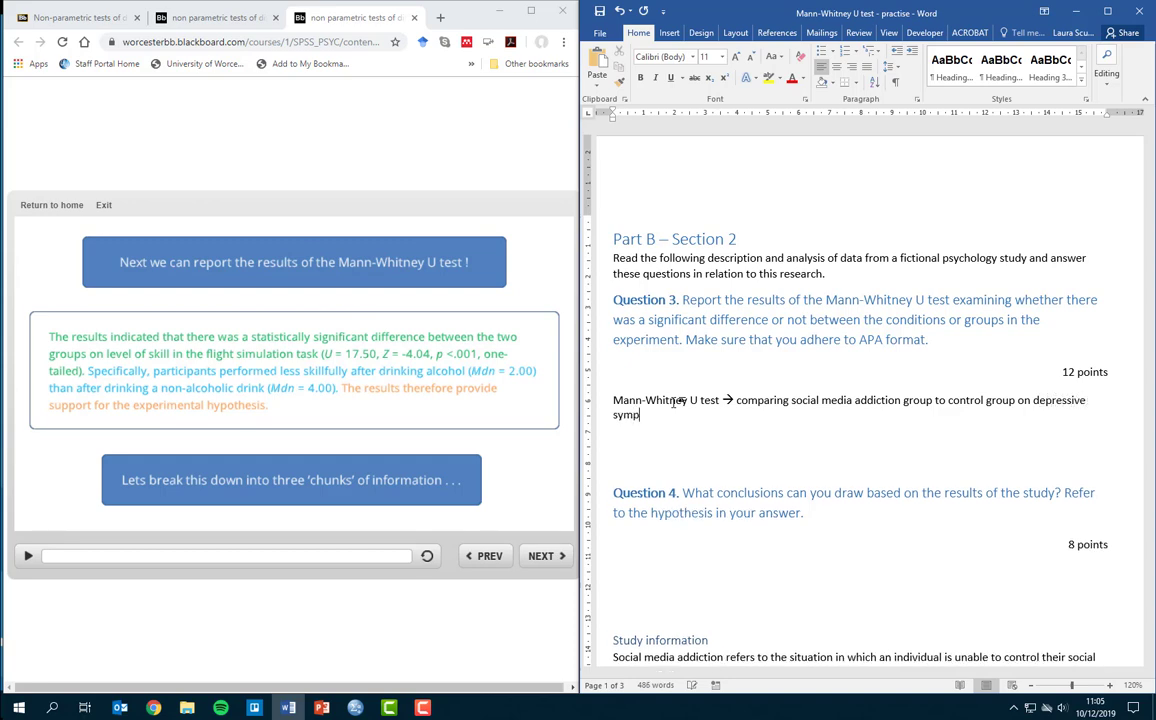
type("toms.")
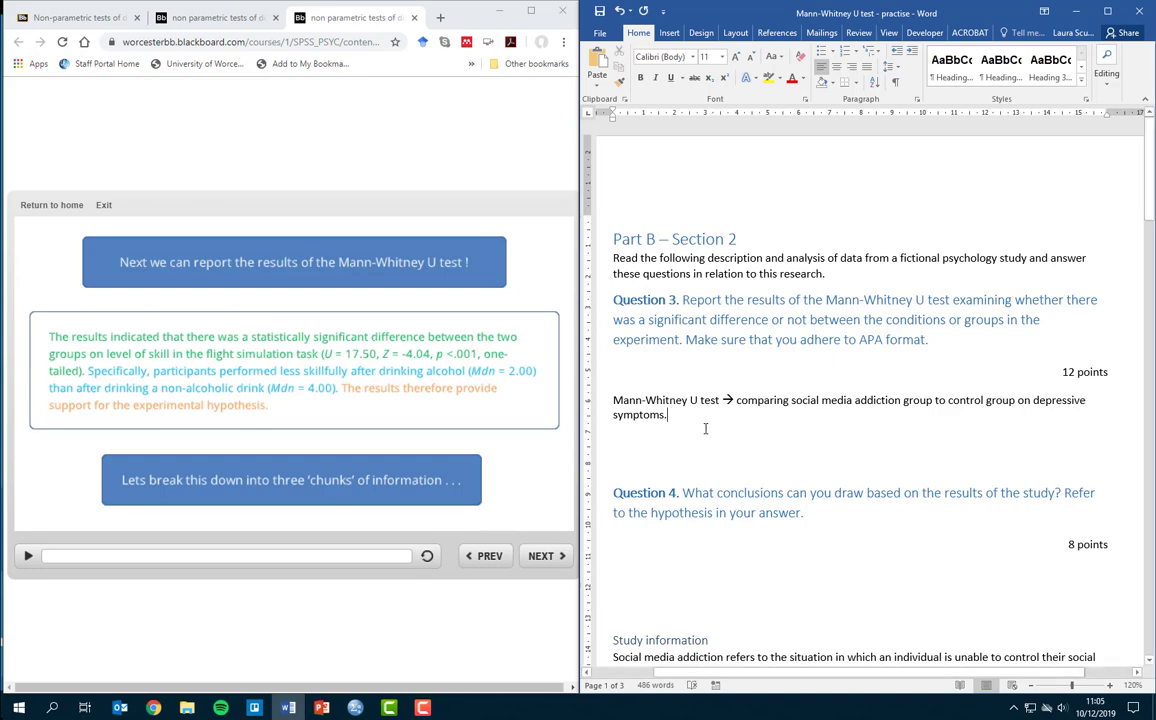
left_click_drag(613, 401, 689, 428)
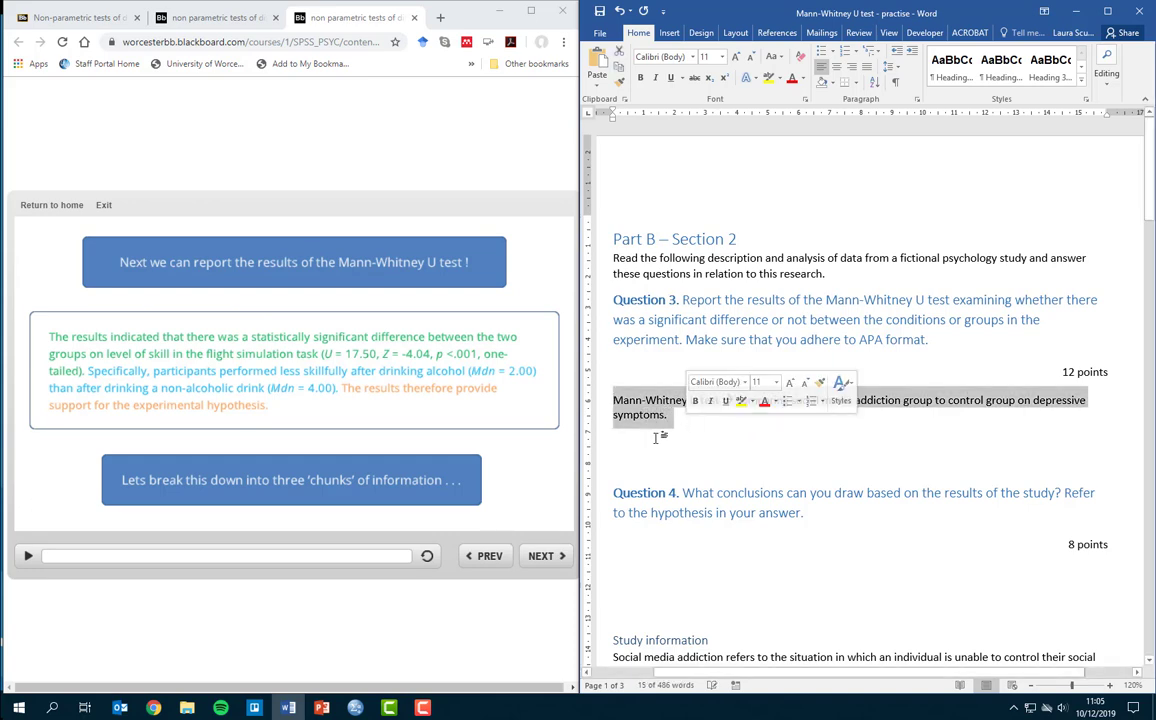
left_click(679, 424)
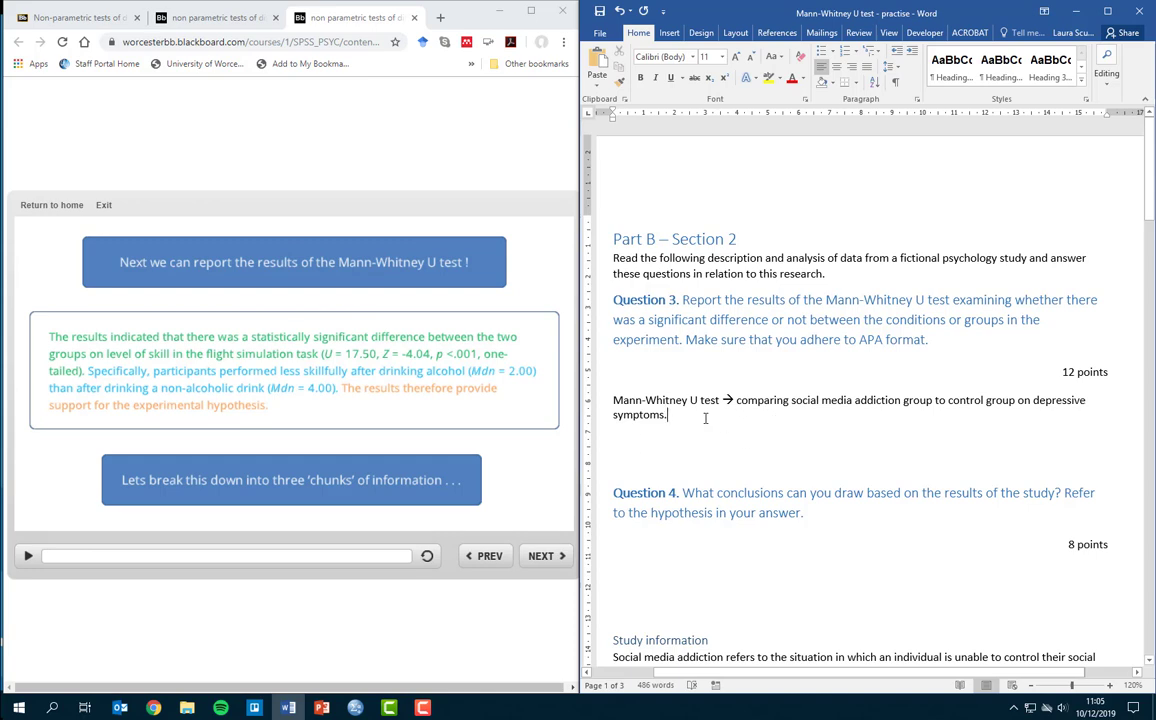
left_click_drag(612, 400, 720, 400)
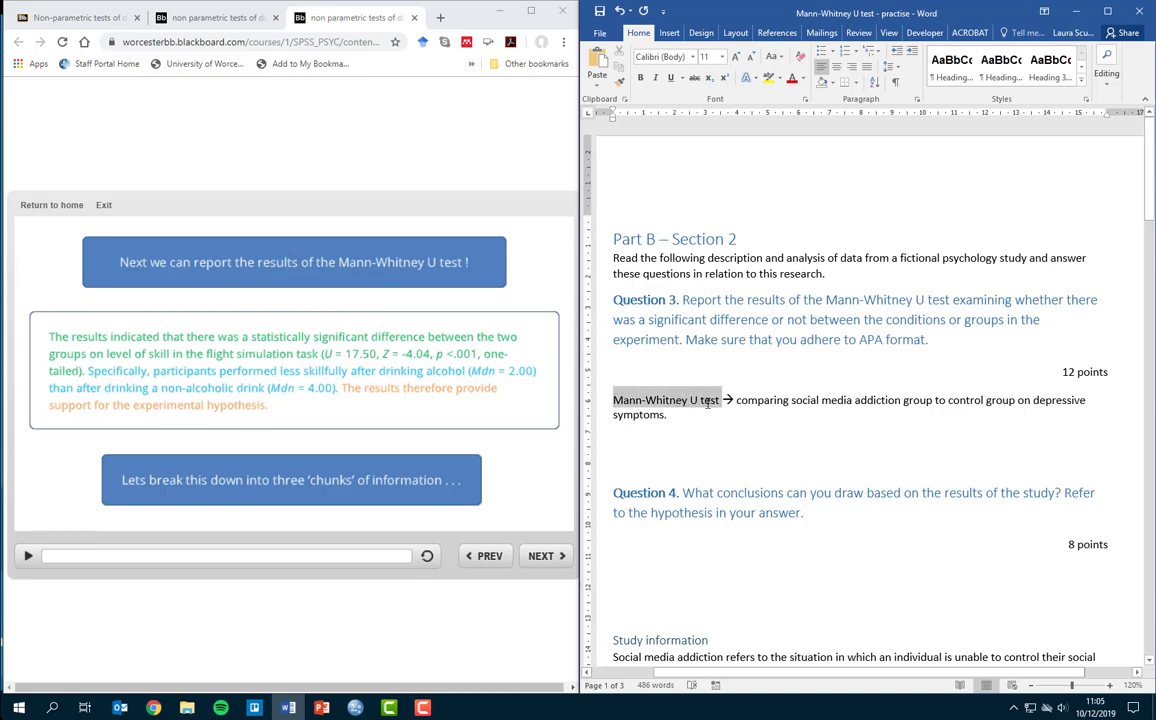
left_click(789, 406)
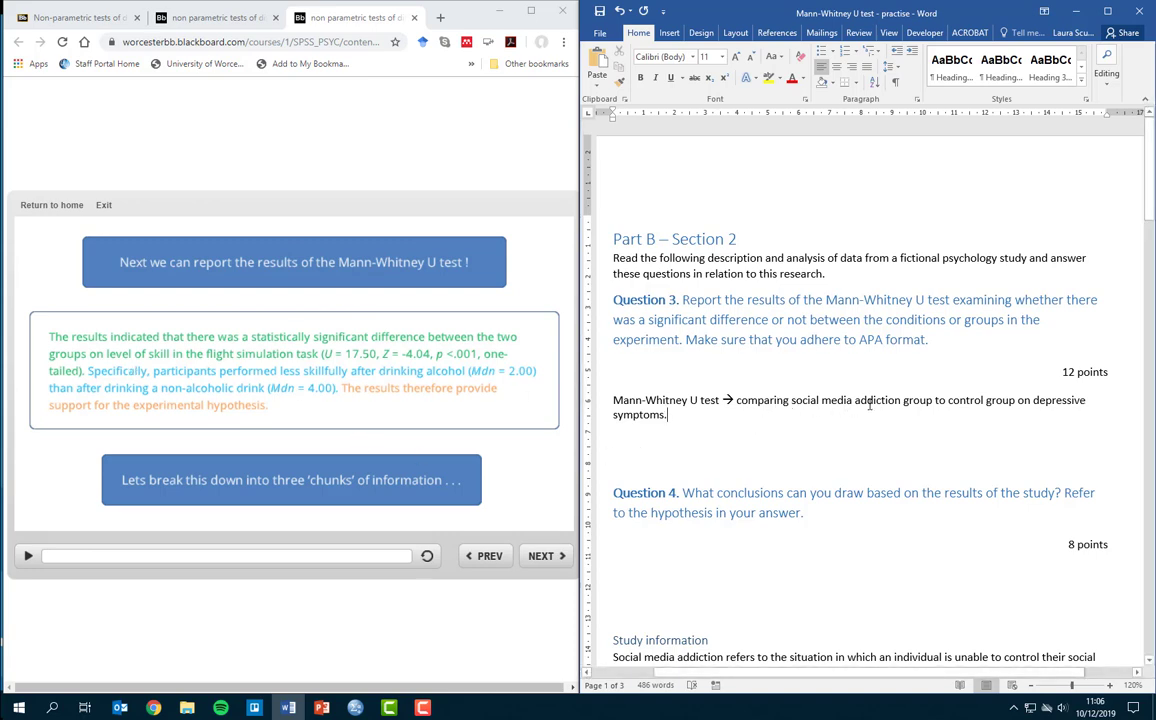
Using the SPSS output's group sizes, insert "(n = 192)" with an italic n after "social media addiction group" in the Question 3 note
left_click(904, 402)
mouse_move(341, 712)
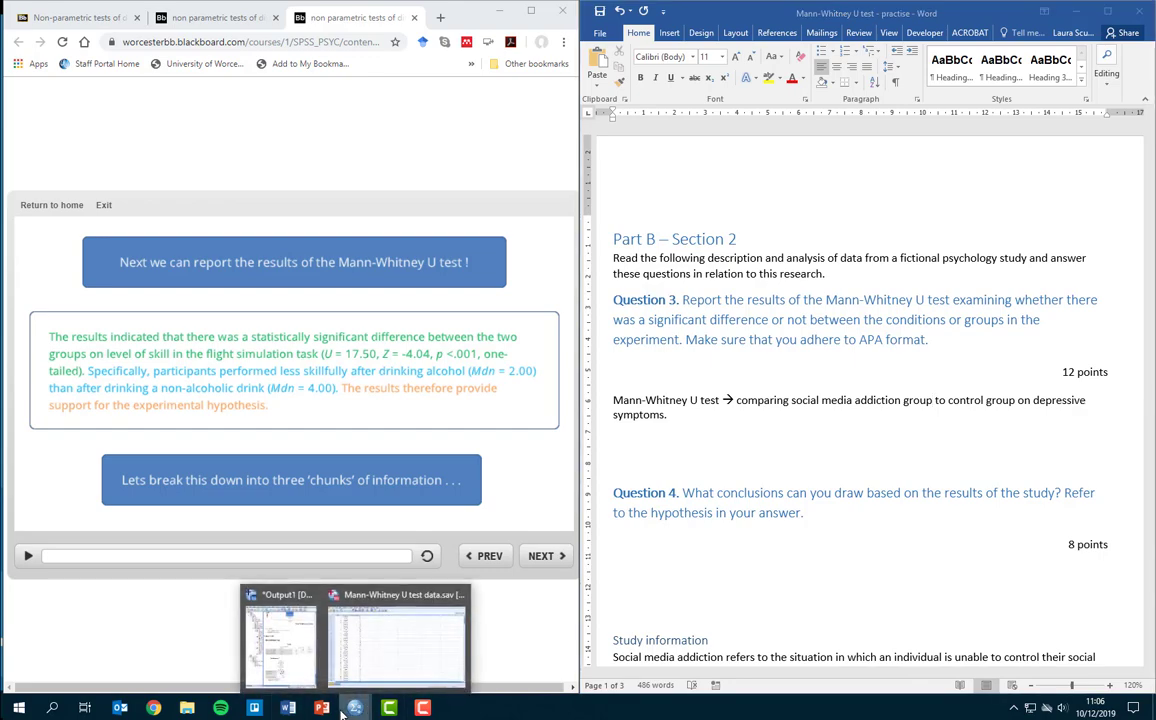
left_click(283, 592)
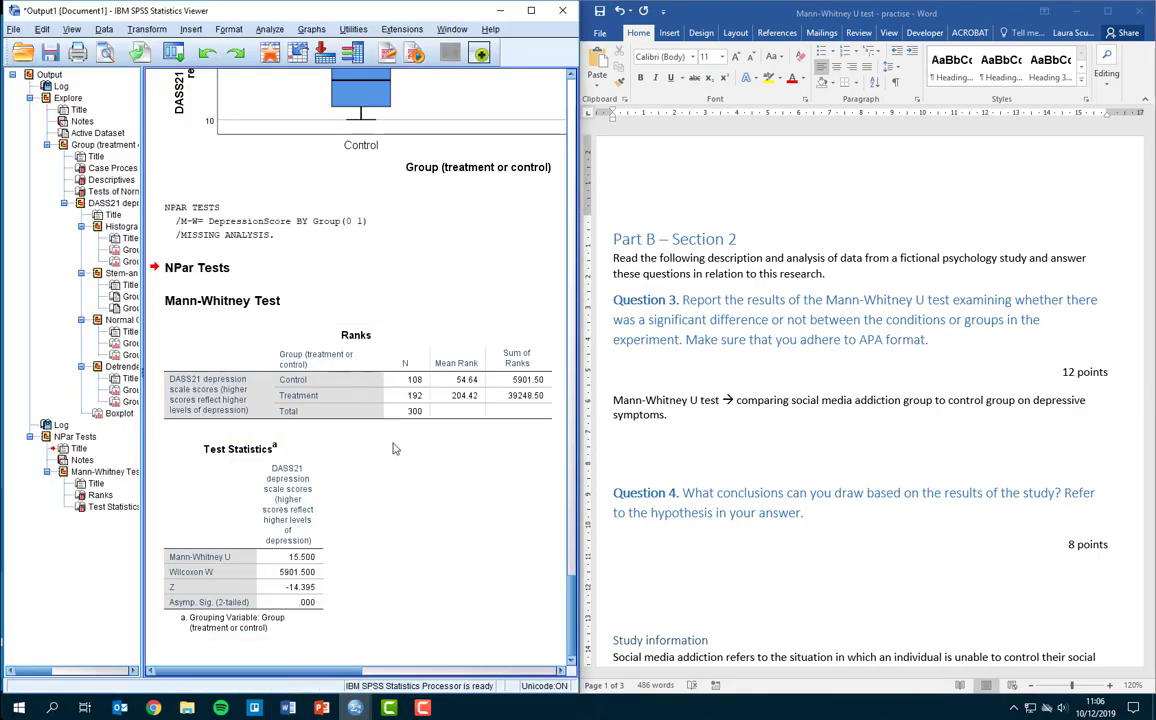
left_click(933, 400)
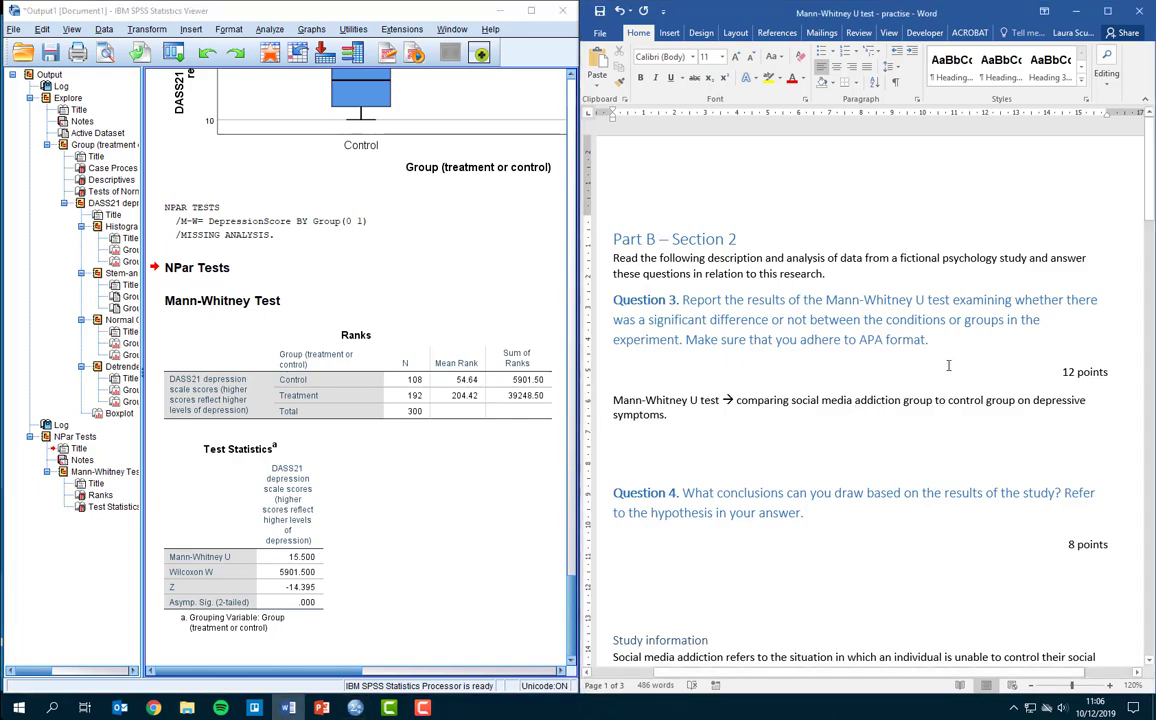
type("(192")
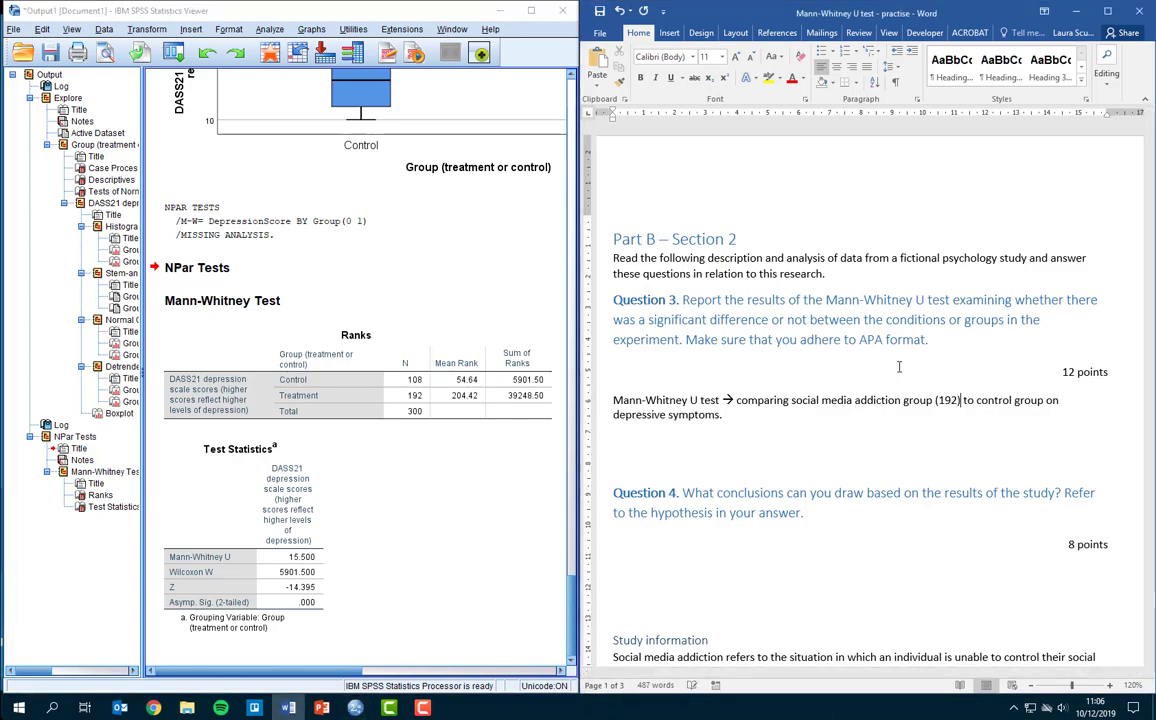
key("Left")
type(")")
left_click(936, 399)
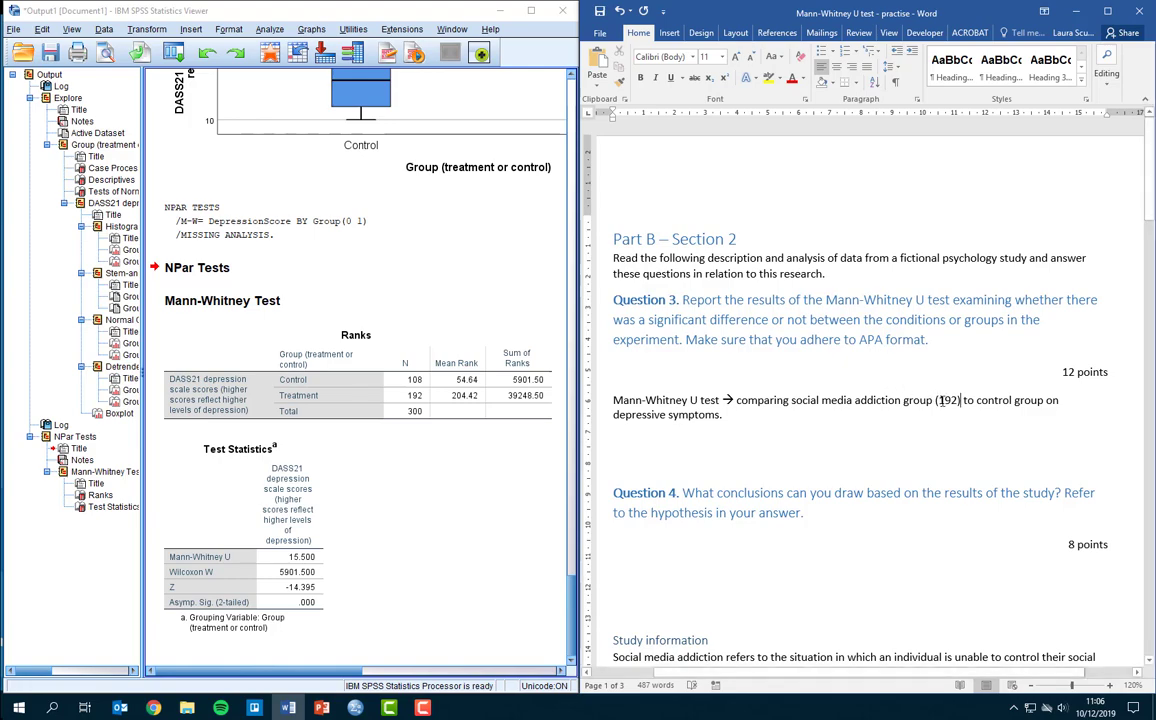
key("ctrl+i")
type("n")
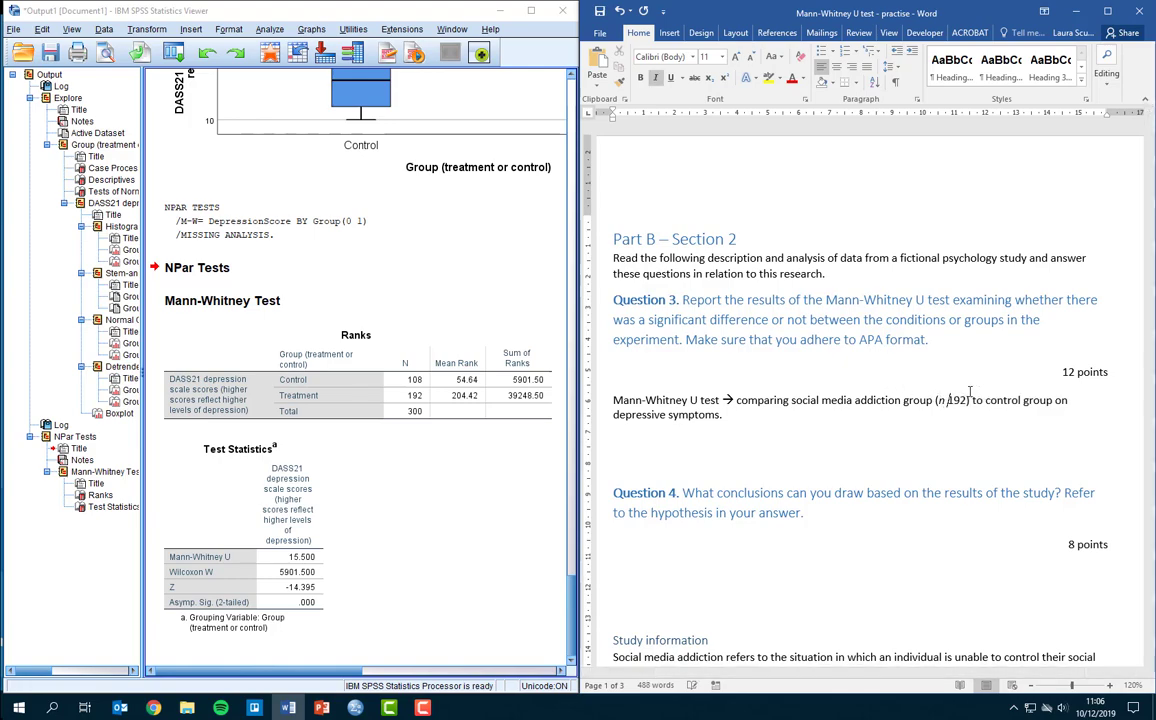
key("ctrl+i")
type("=")
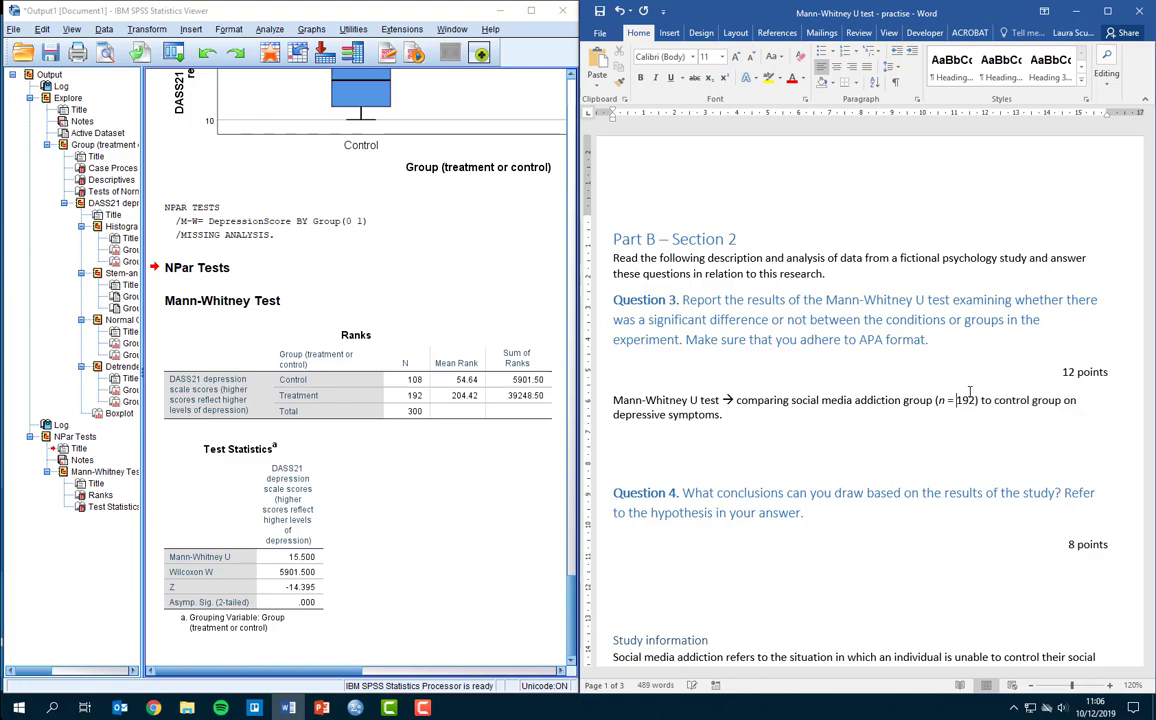
Insert "(n = 108)" with an italic n after "control group" in the Question 3 note
left_click(1064, 400)
type("(")
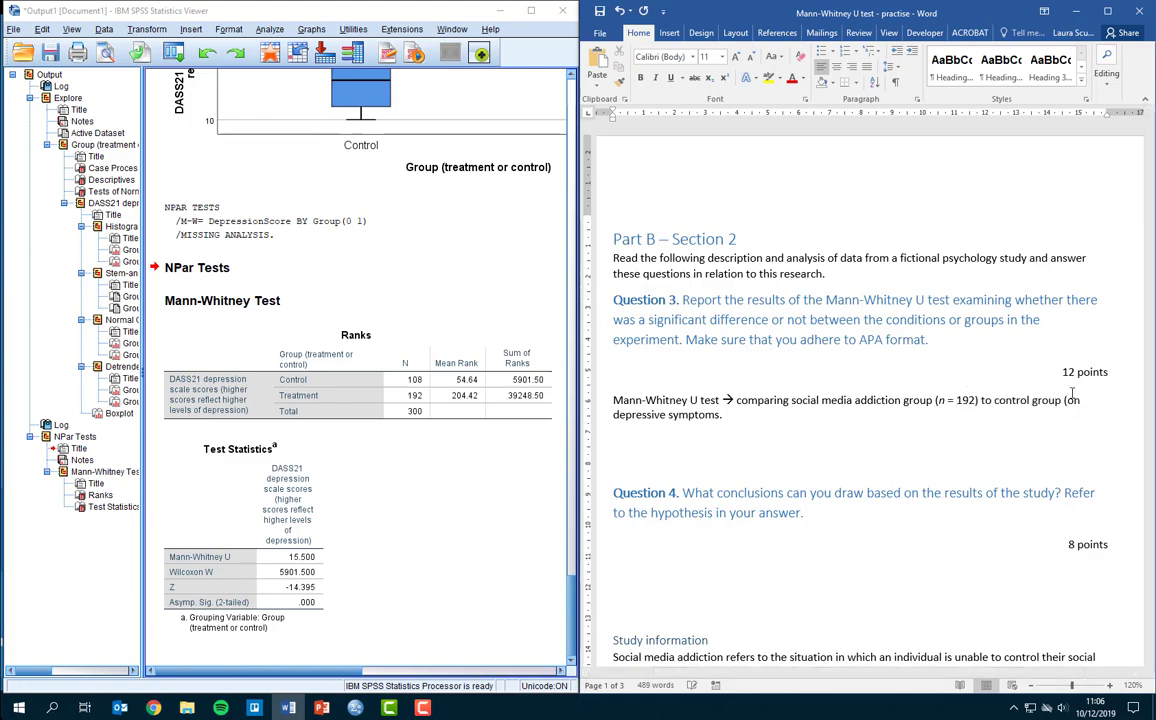
key("ctrl+i")
type("n")
key("ctrl+i")
type("= ")
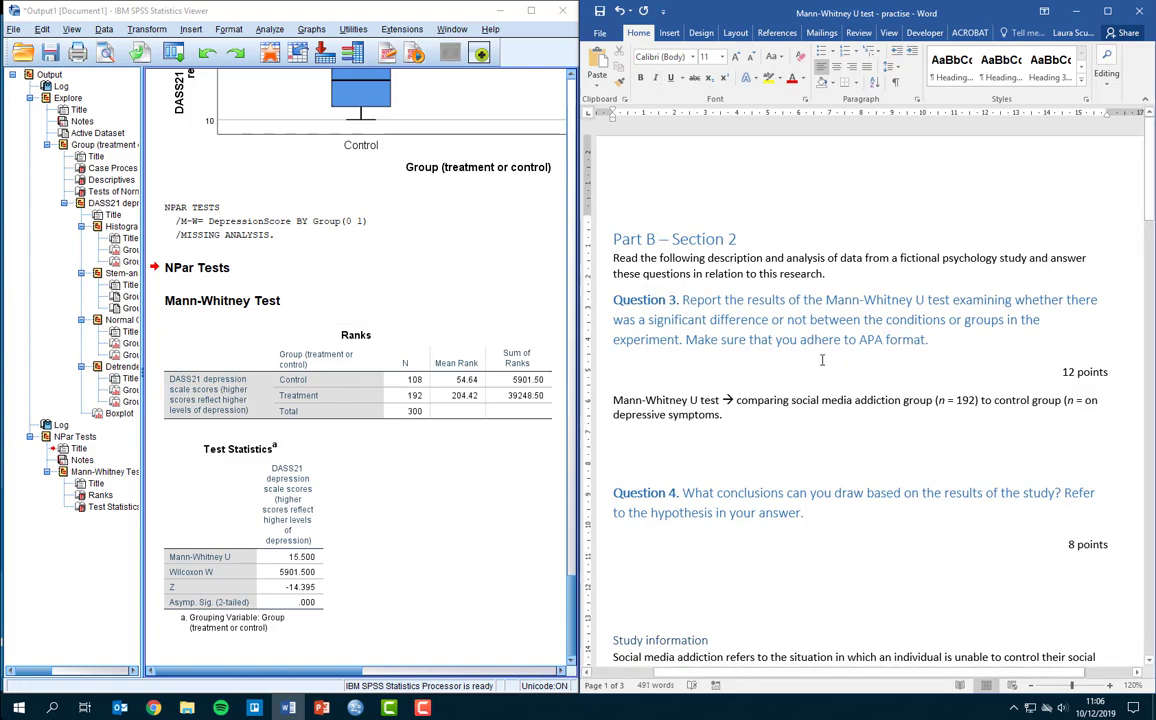
type("108)")
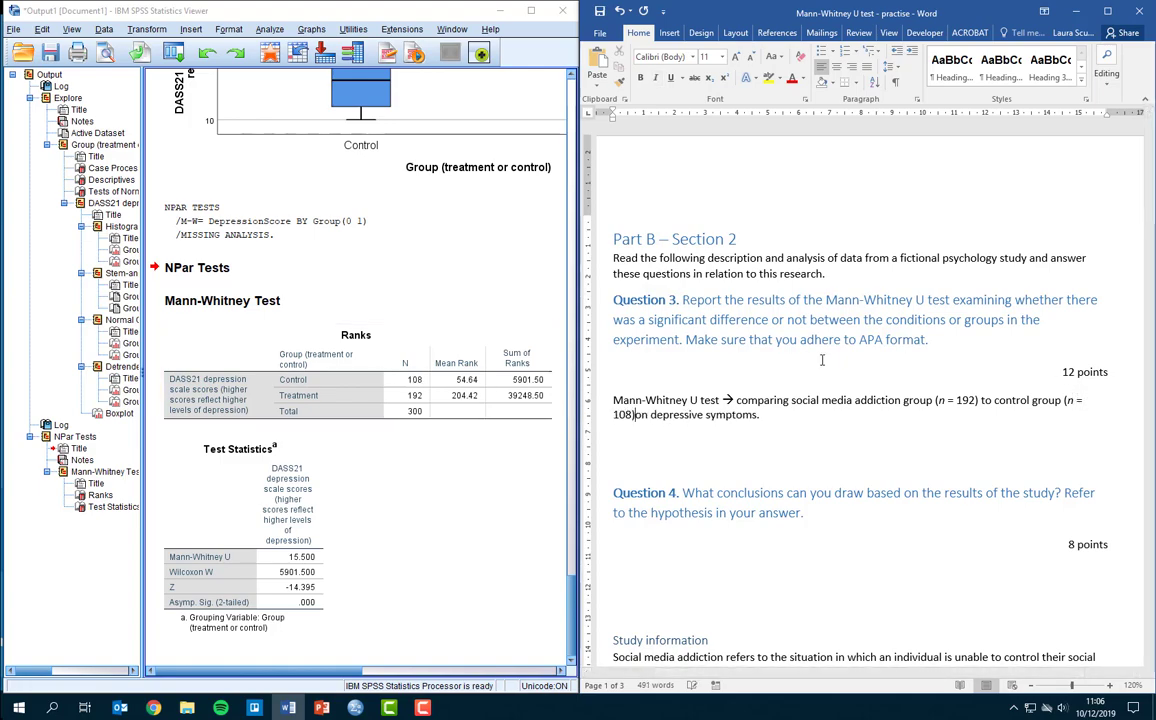
key("End")
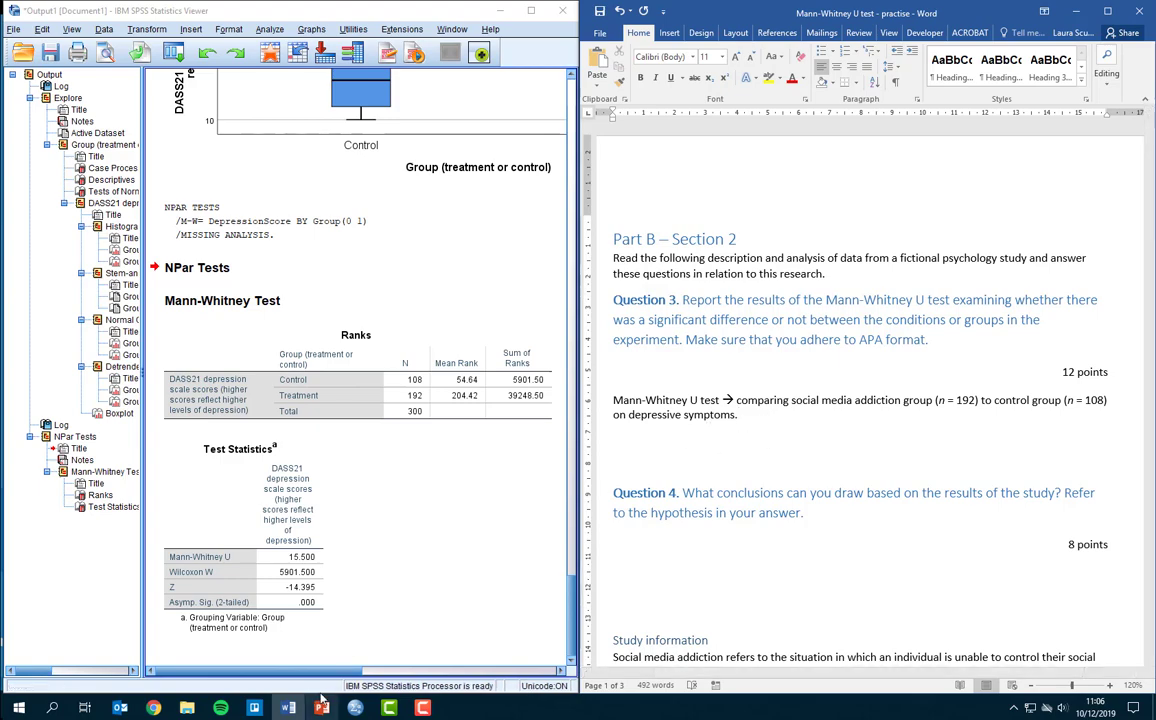
Following the APA example in Chrome, start a results line below the Word note with "(U =", italicising the U
left_click(155, 708)
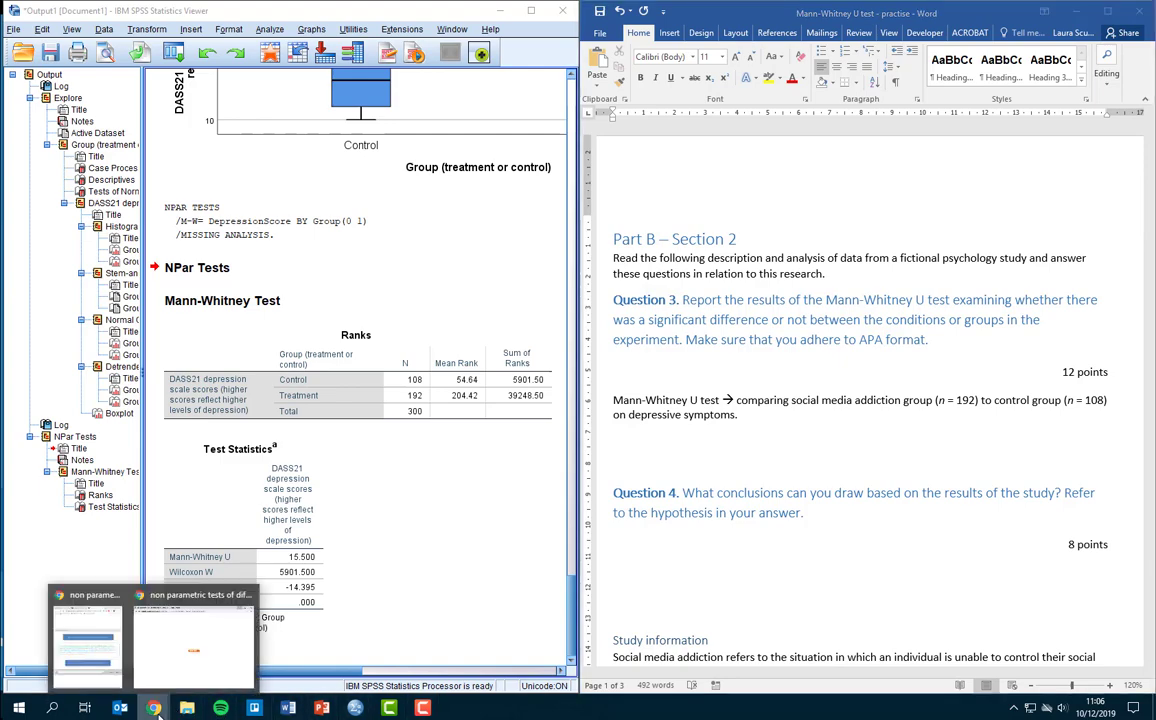
left_click(97, 612)
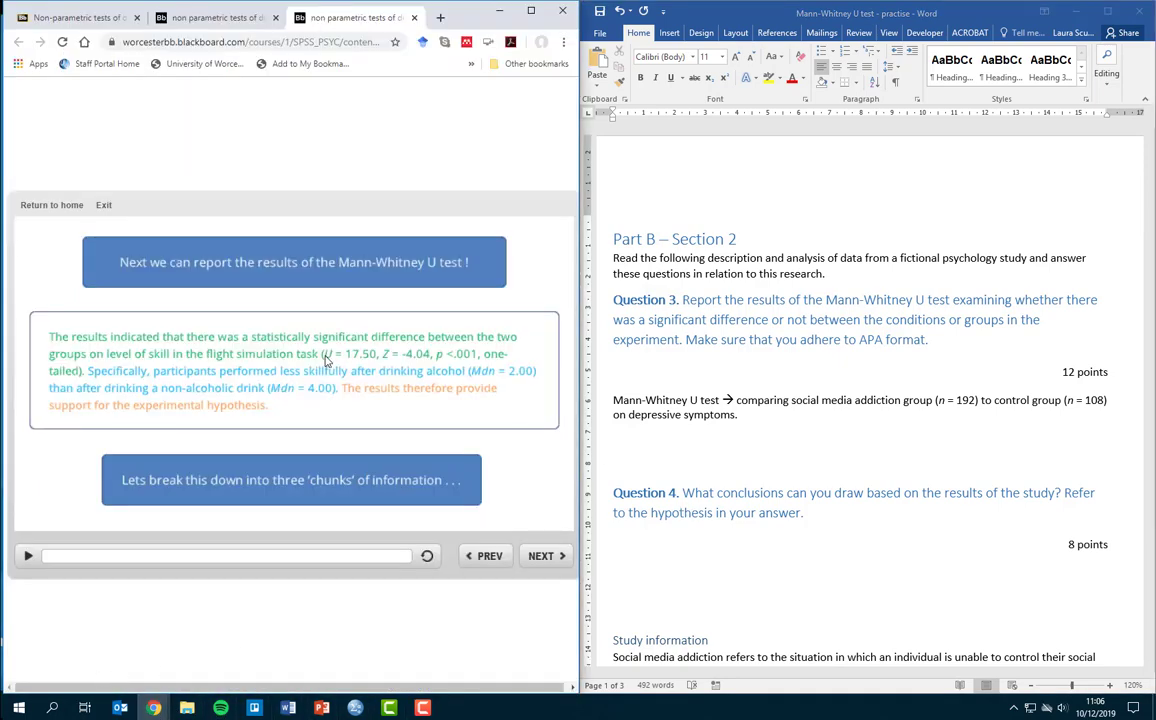
left_click(779, 424)
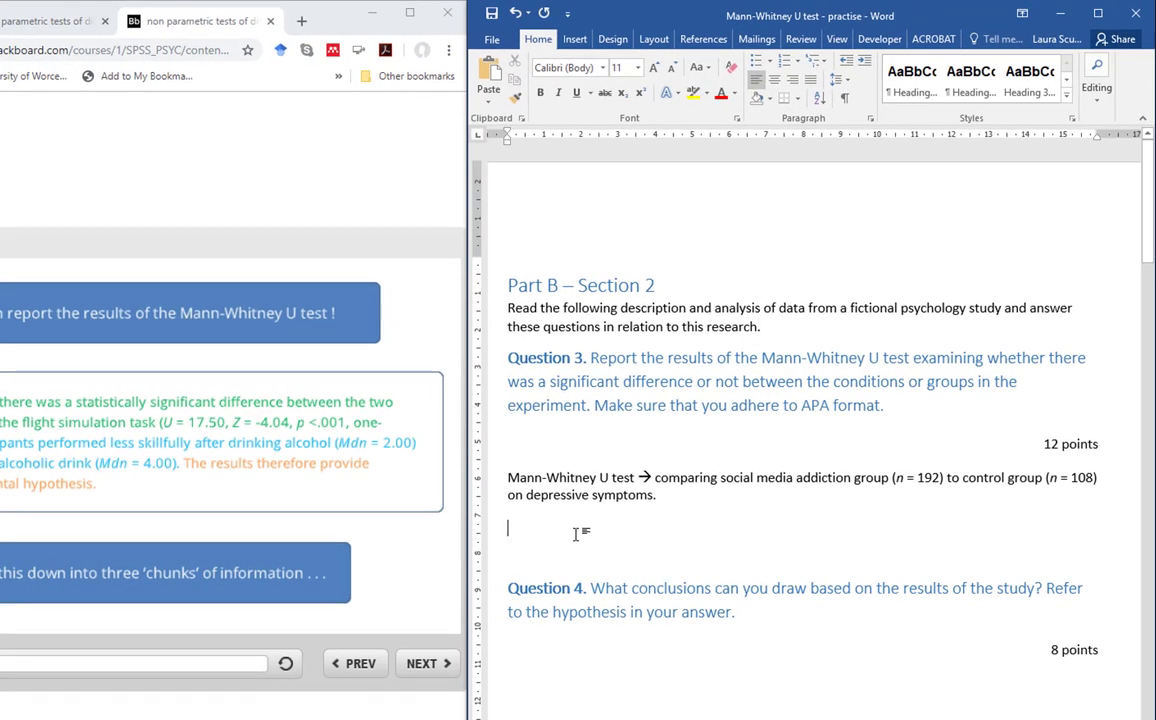
type("(")
key("ctrl+i")
type("U")
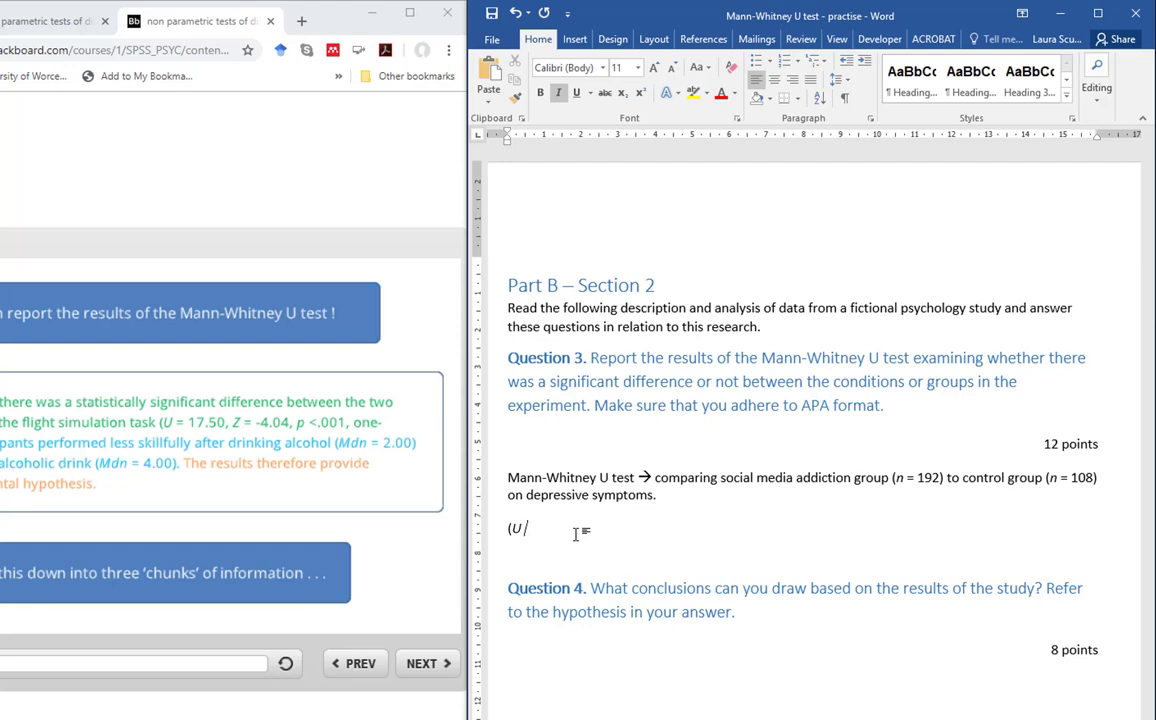
key("ctrl+i")
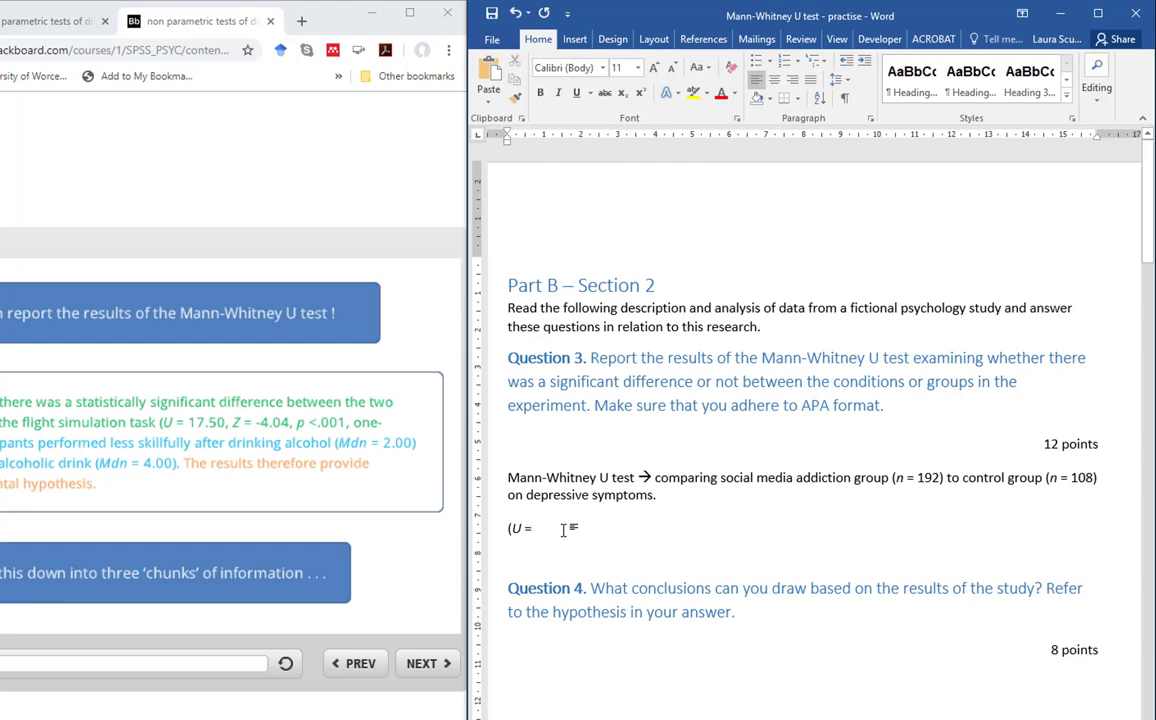
Extend the results line with ", Z = , p", italicising Z and p and leaving the values blank
type(",")
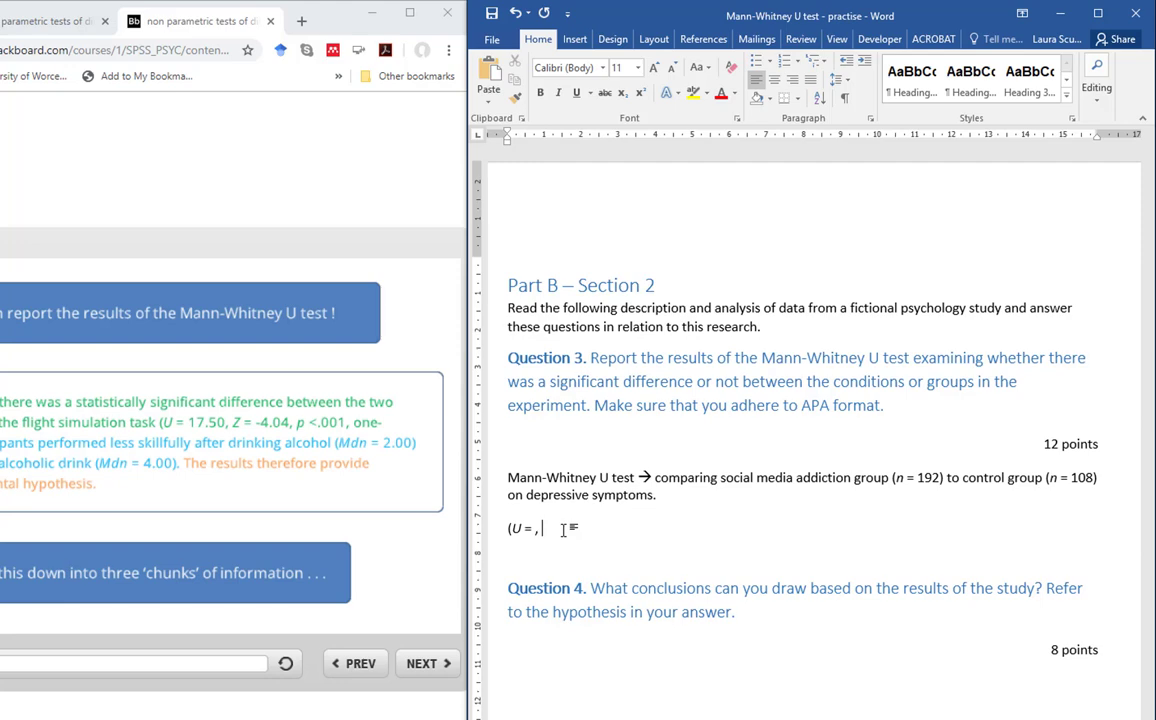
key("ctrl+i")
type("Z")
key("ctrl+i")
type("=")
key("shift+Right")
type(", p")
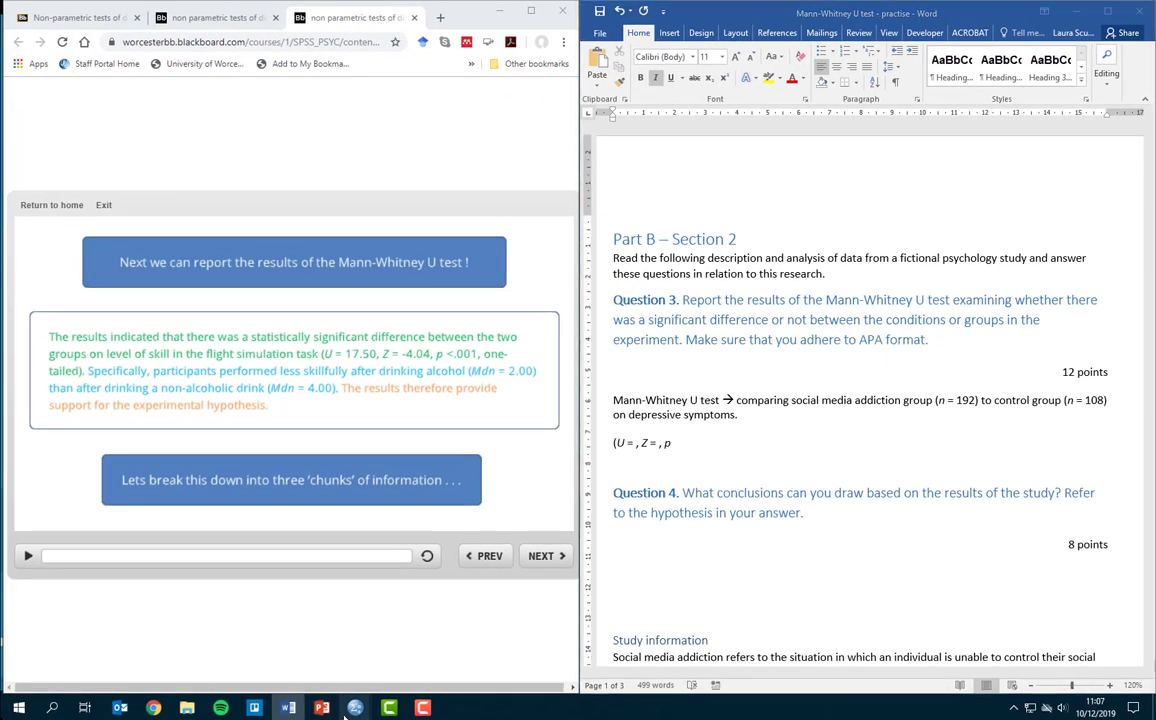
Bring up the SPSS output and fill in the U value in the Word results line as 15.50
mouse_move(337, 718)
left_click(256, 643)
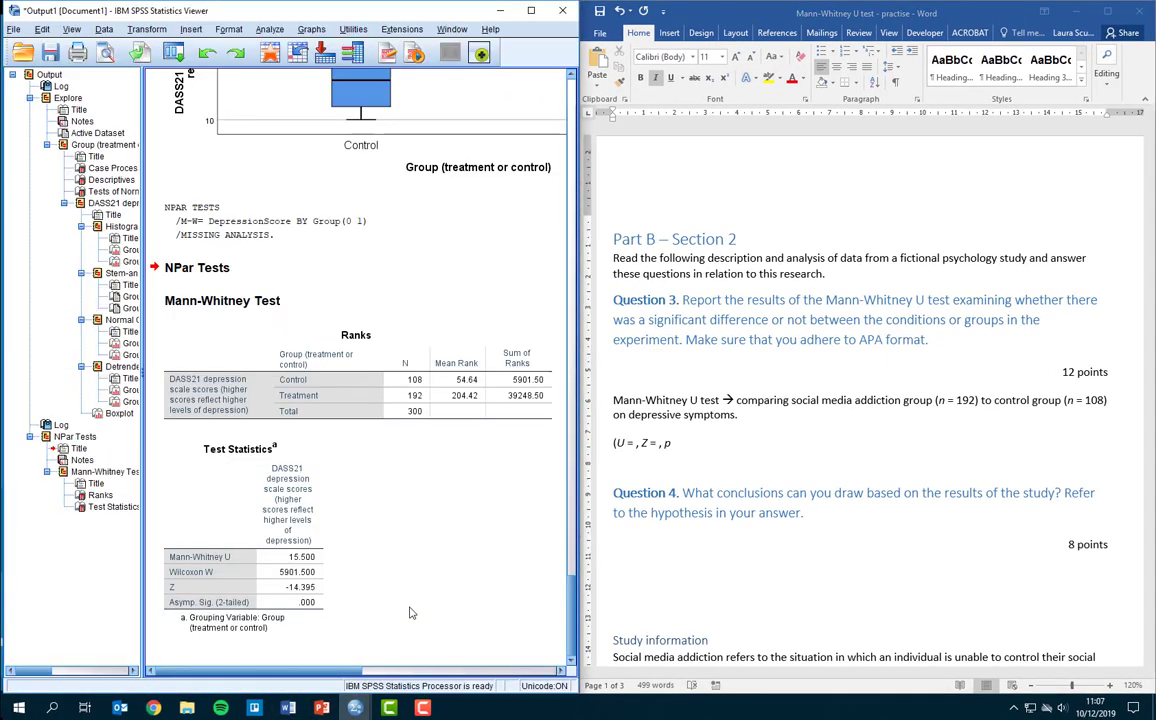
left_click(712, 443)
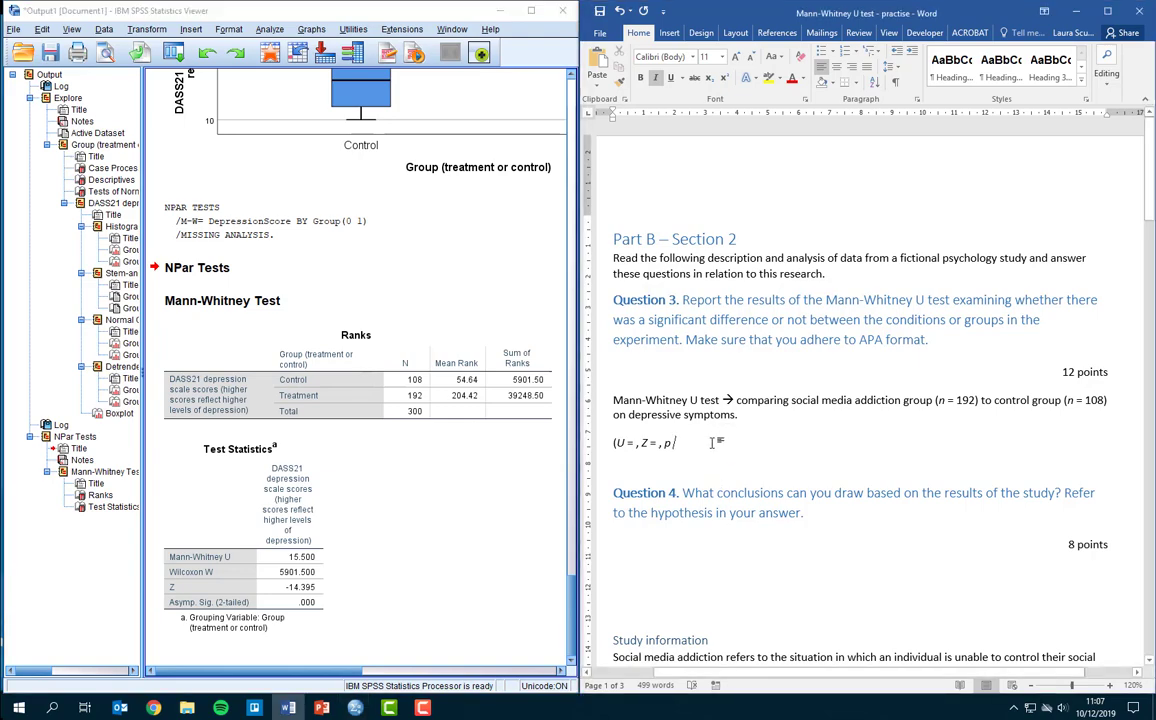
left_click(636, 443)
left_click(200, 512)
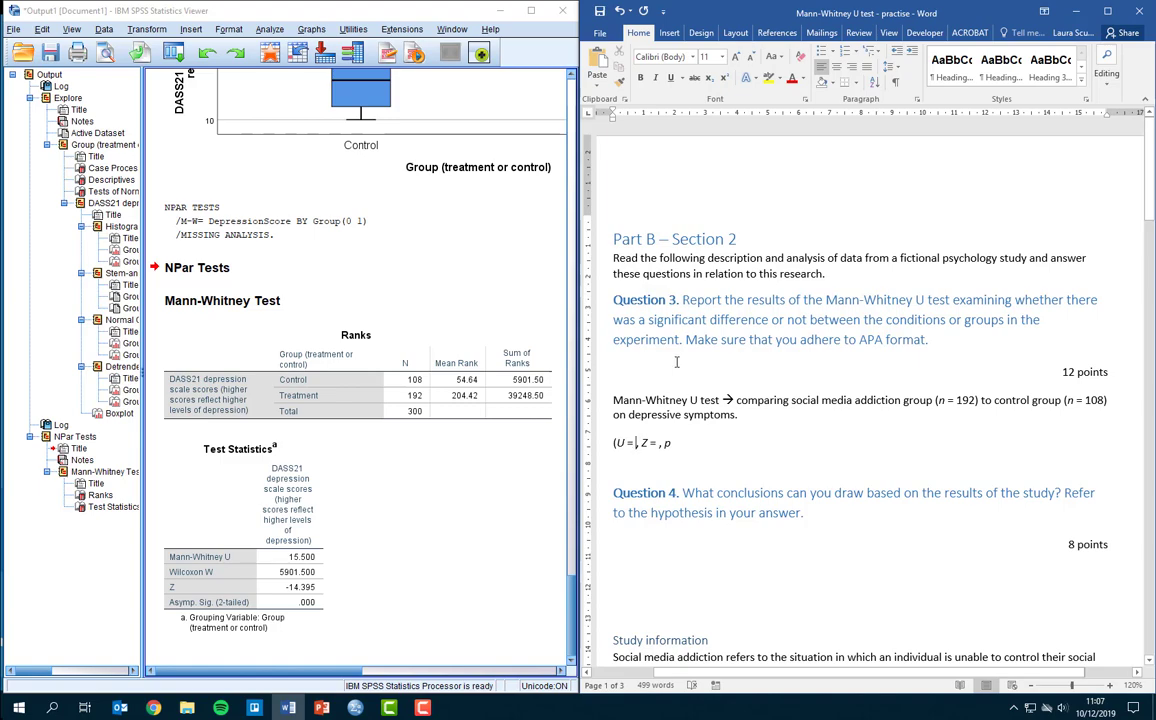
type("15.50")
Fill in the Z value in the results line as -14.4 from the Test Statistics table
left_click(207, 590)
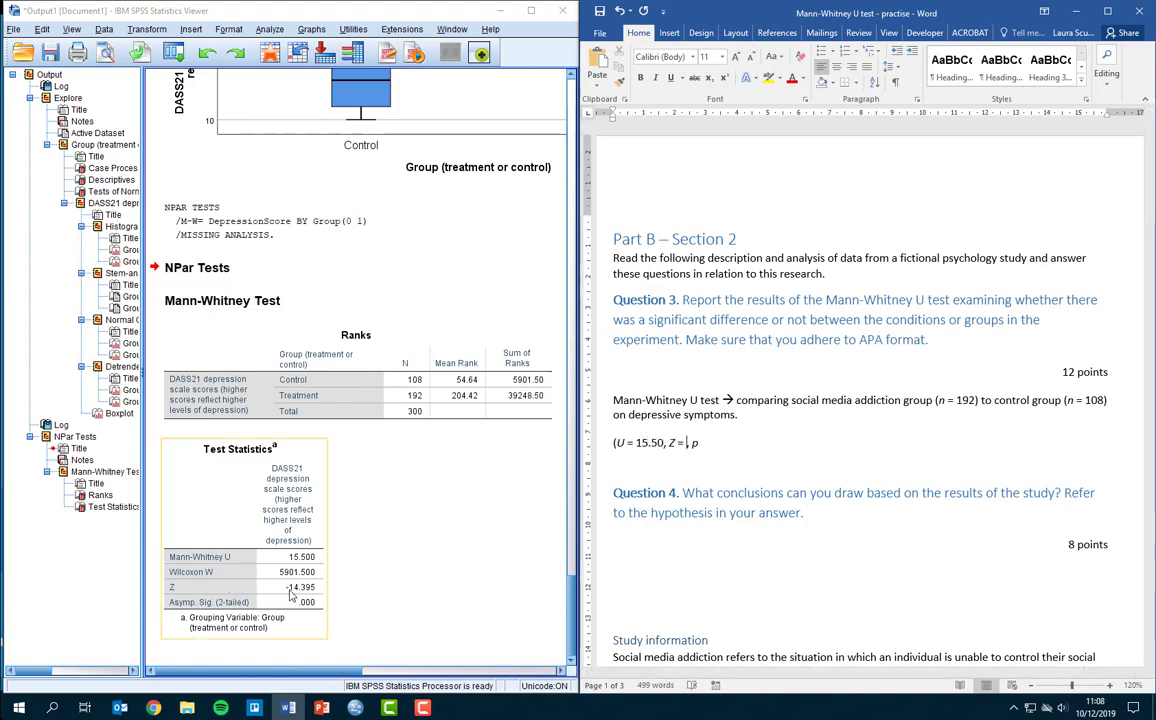
left_click(515, 560)
type("-")
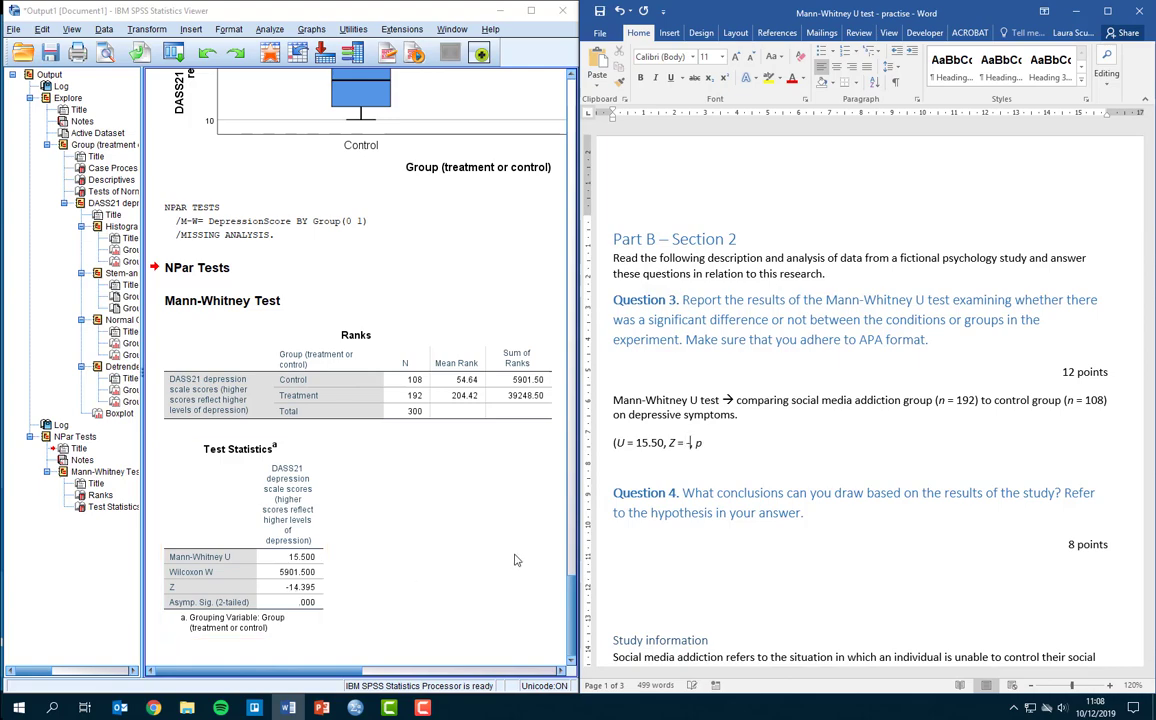
type("17")
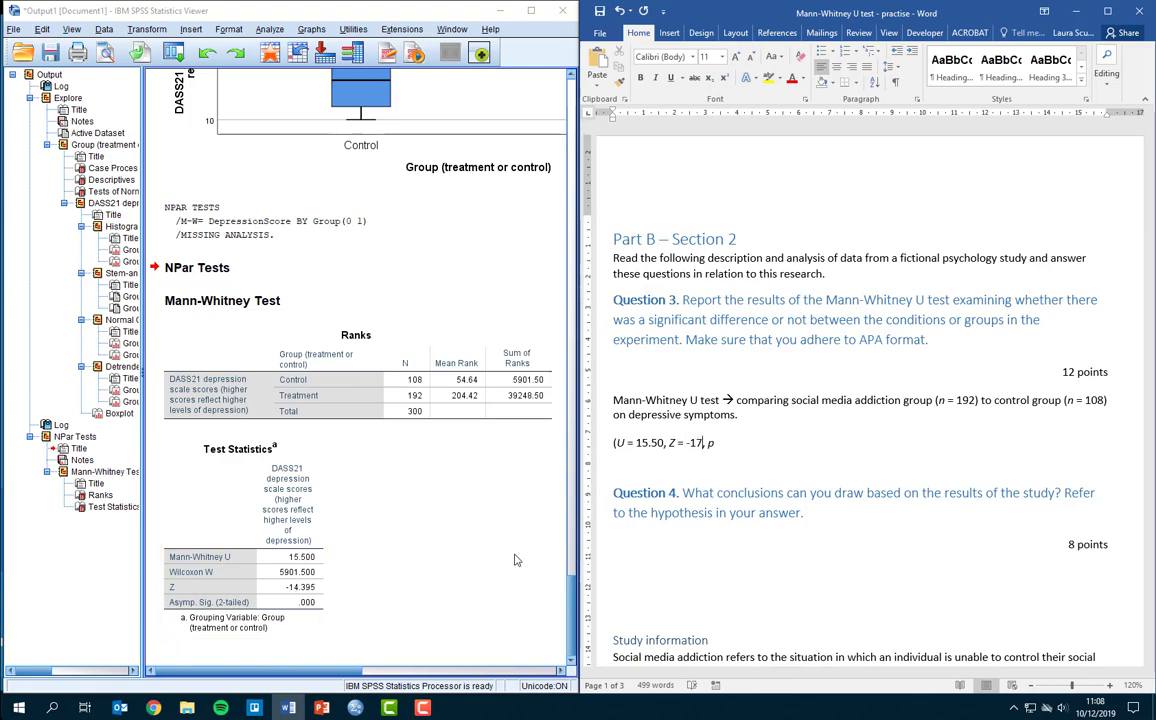
key("BackSpace")
type("4.")
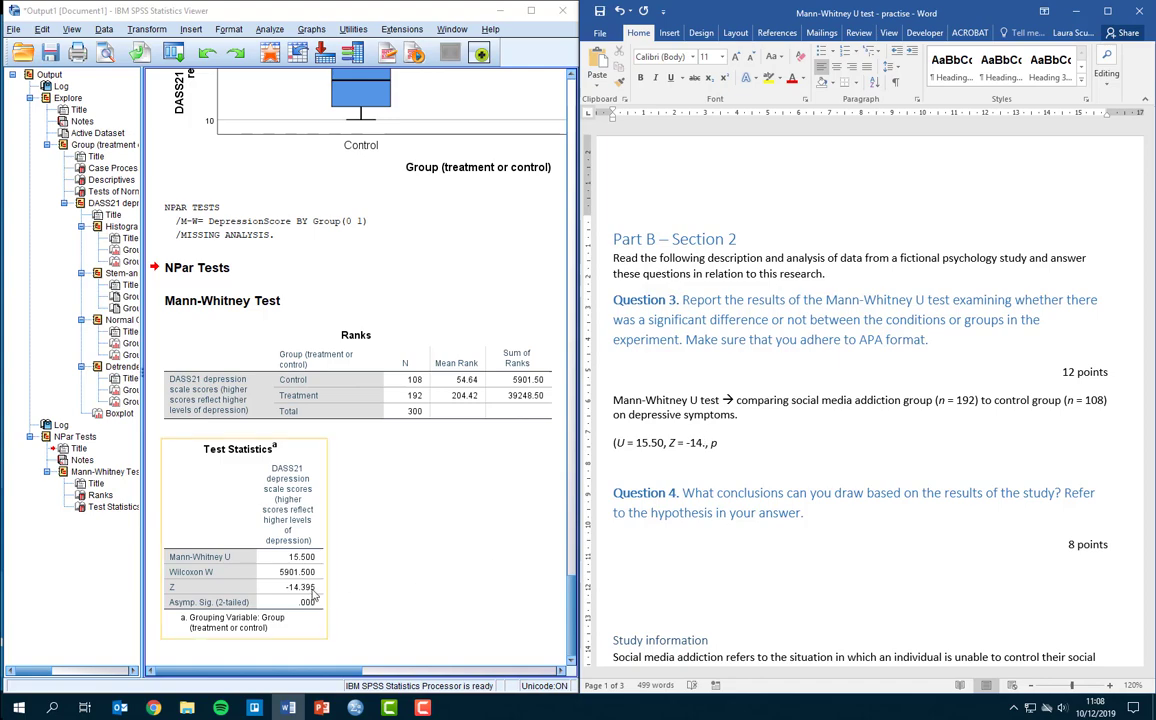
type("4")
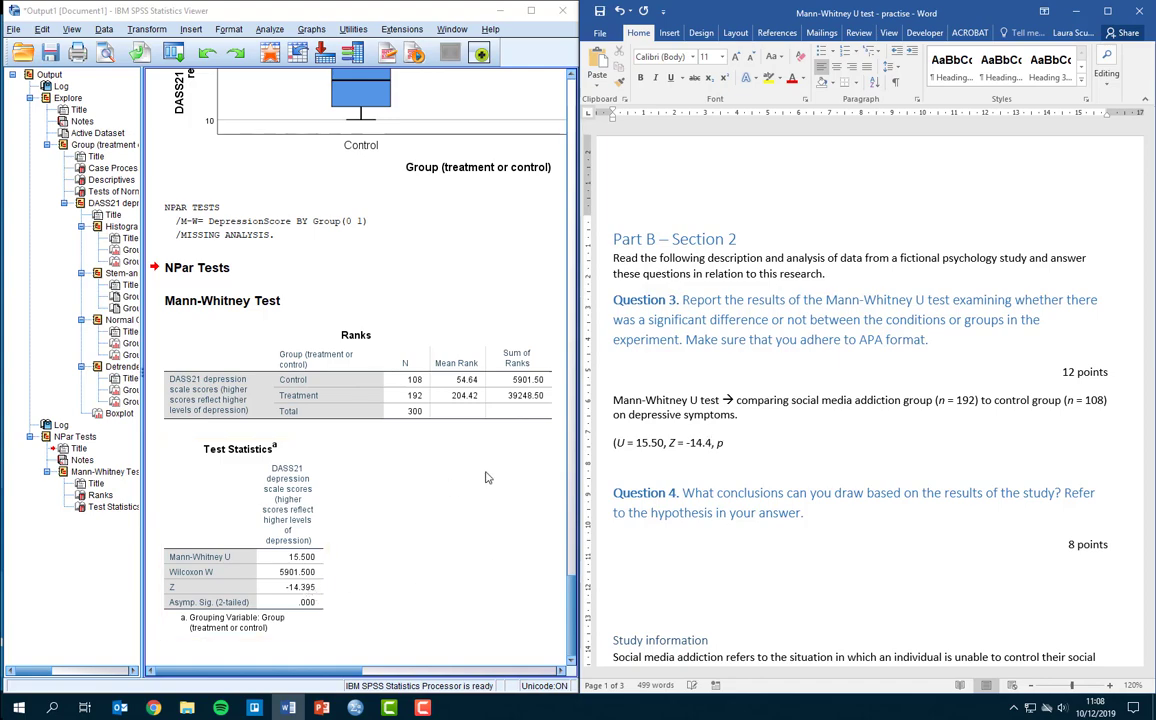
Check the Asymp. Sig. (2-tailed) value in SPSS and complete the results line with "< .001)" in regular type after p
left_click(285, 568)
left_click(534, 454)
left_click(727, 443)
left_click(322, 540)
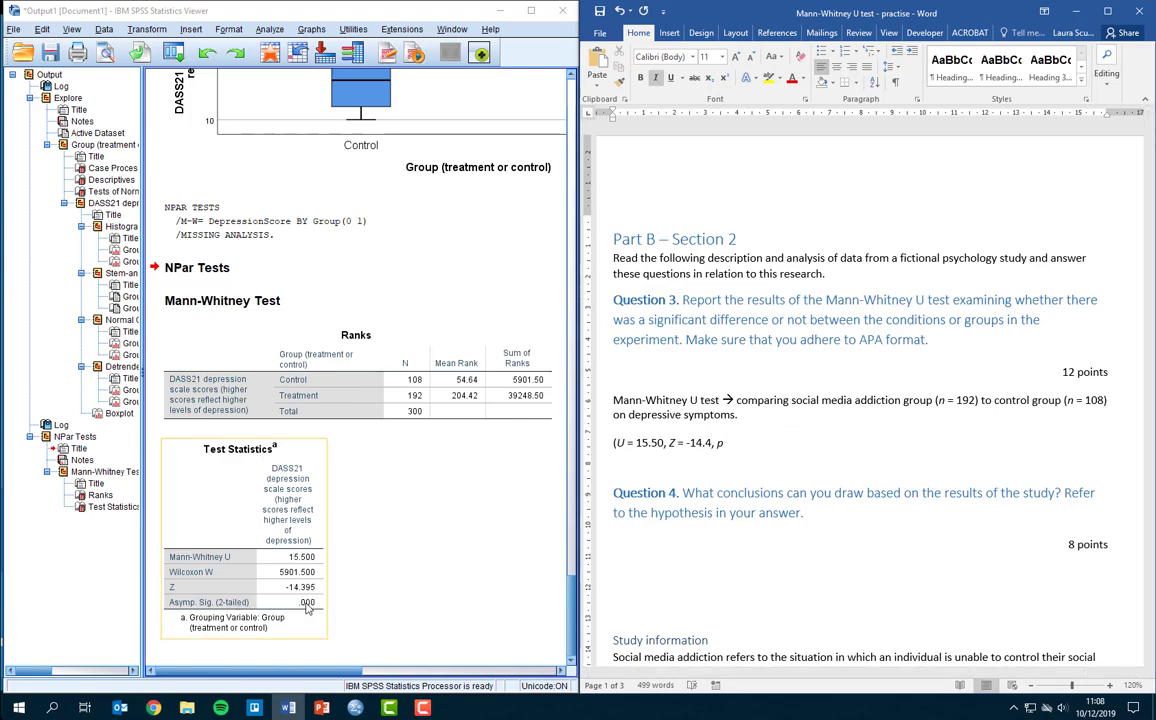
key("alt+Tab")
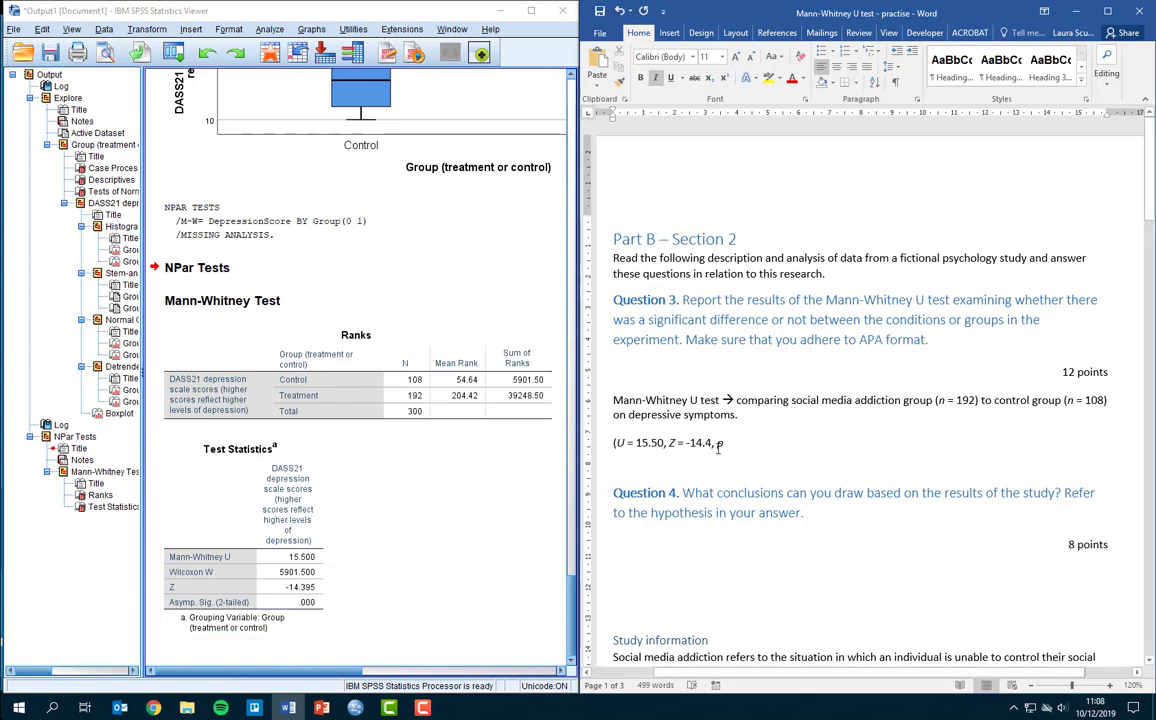
left_click(298, 615)
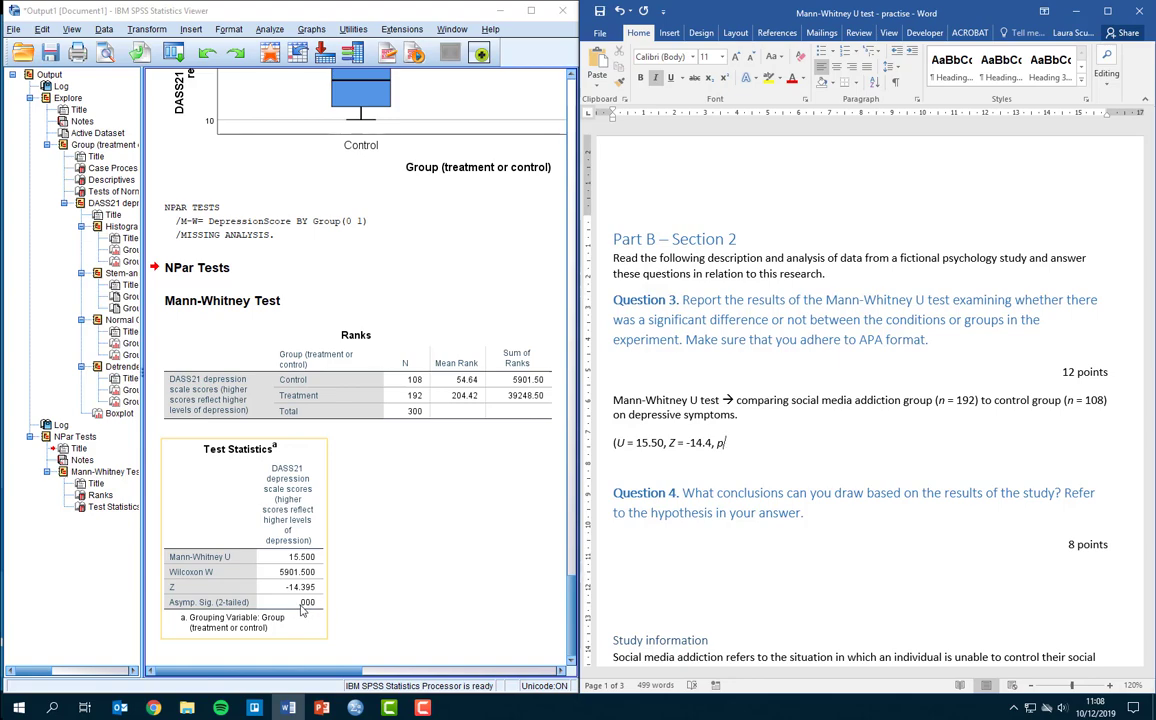
left_click(797, 500)
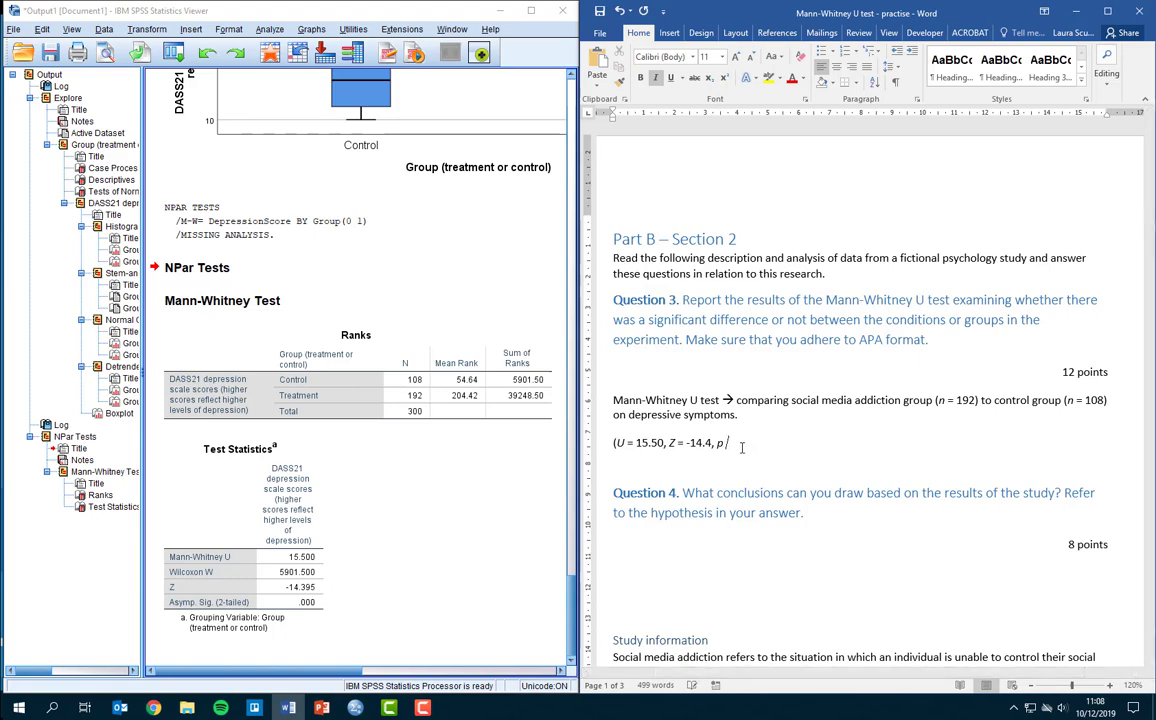
key("ctrl+i")
type("< .001")
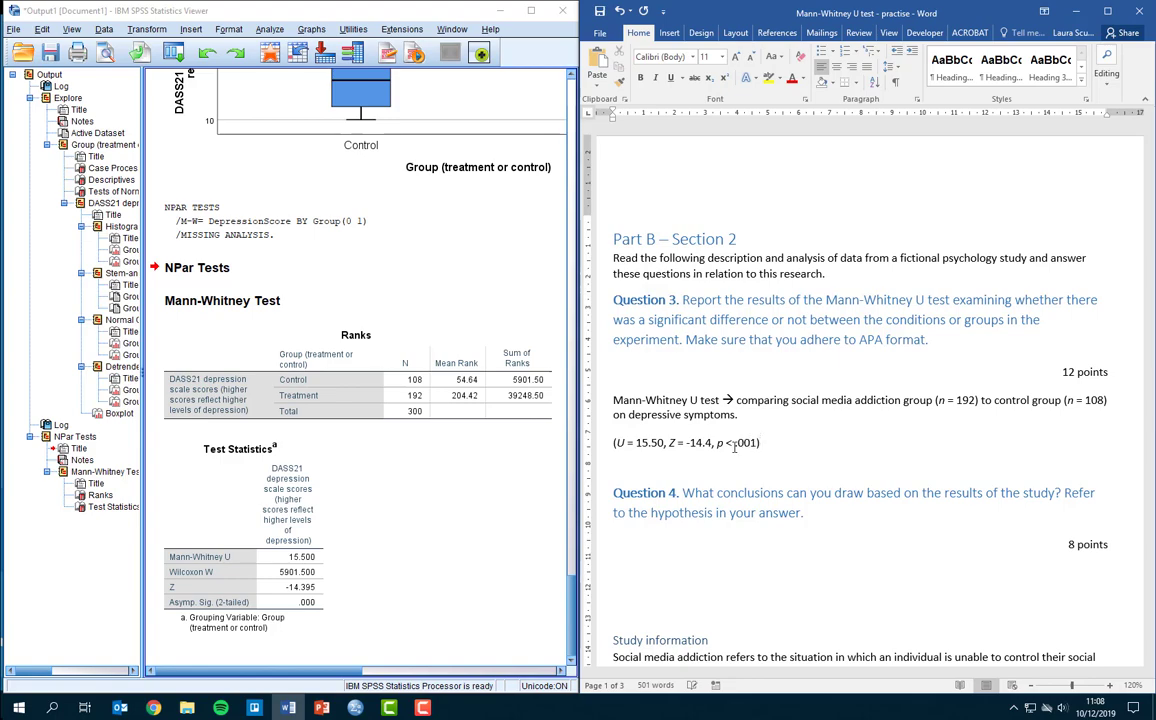
Append "– statistically significant result." to the end of the U, Z and p results line
left_click(614, 442)
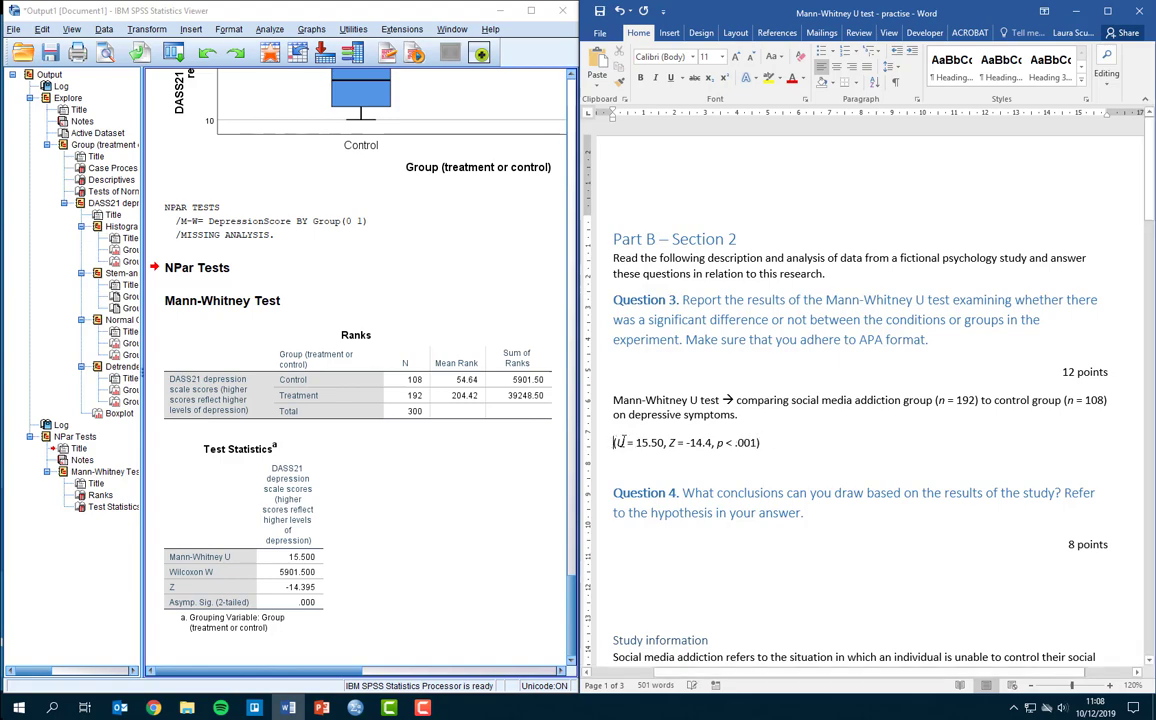
left_click(771, 442, "shift")
left_click(771, 442)
key("ctrl+i")
type("-14.4, p < .001) – st")
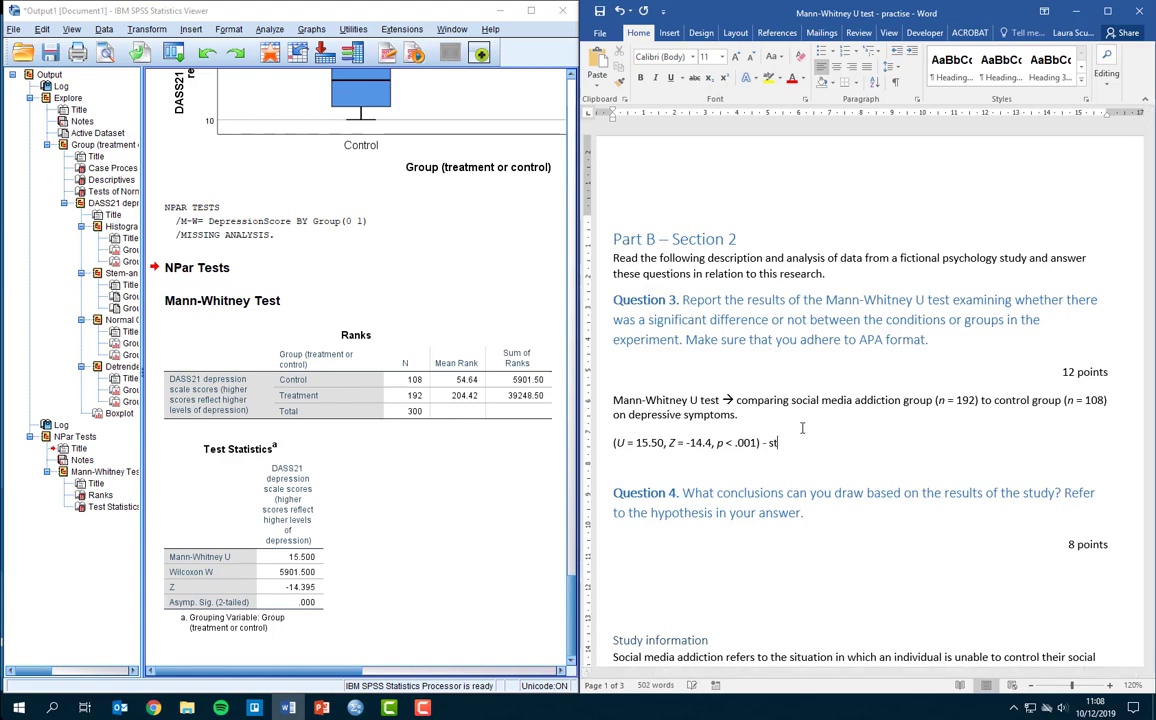
type("atistically significant result.")
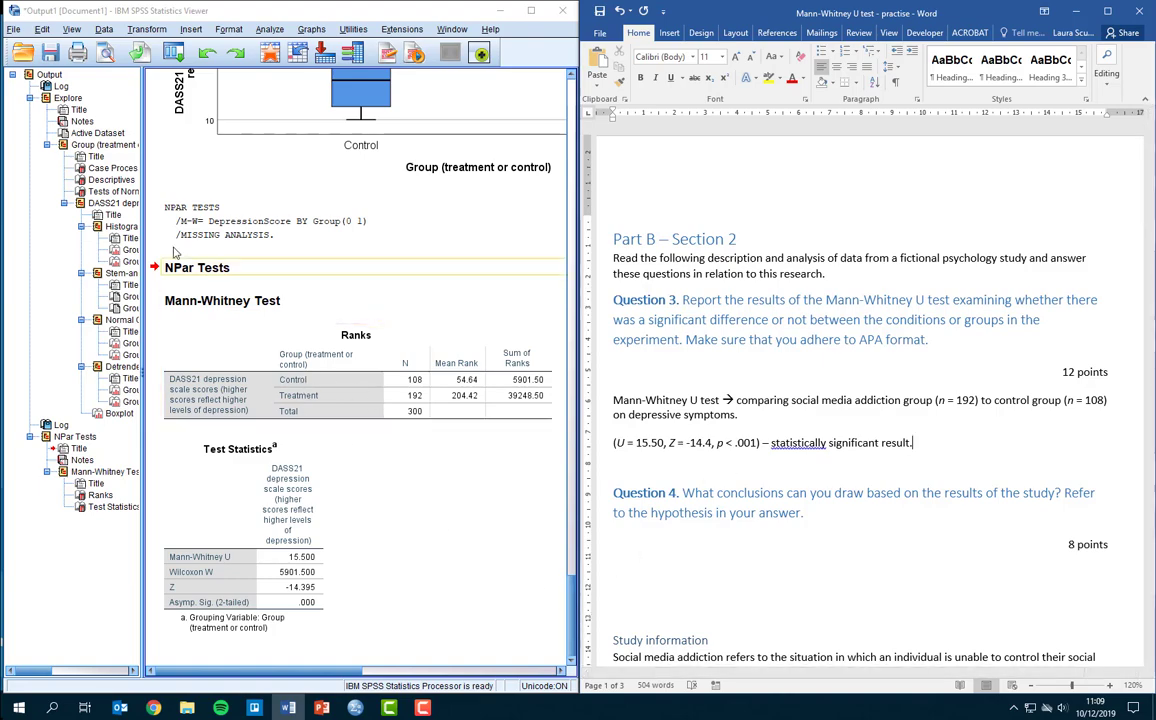
Bring up the Descriptives table in the SPSS output and append "Control group (" to the Question 3 results line in Word
left_click_drag(572, 632, 571, 170)
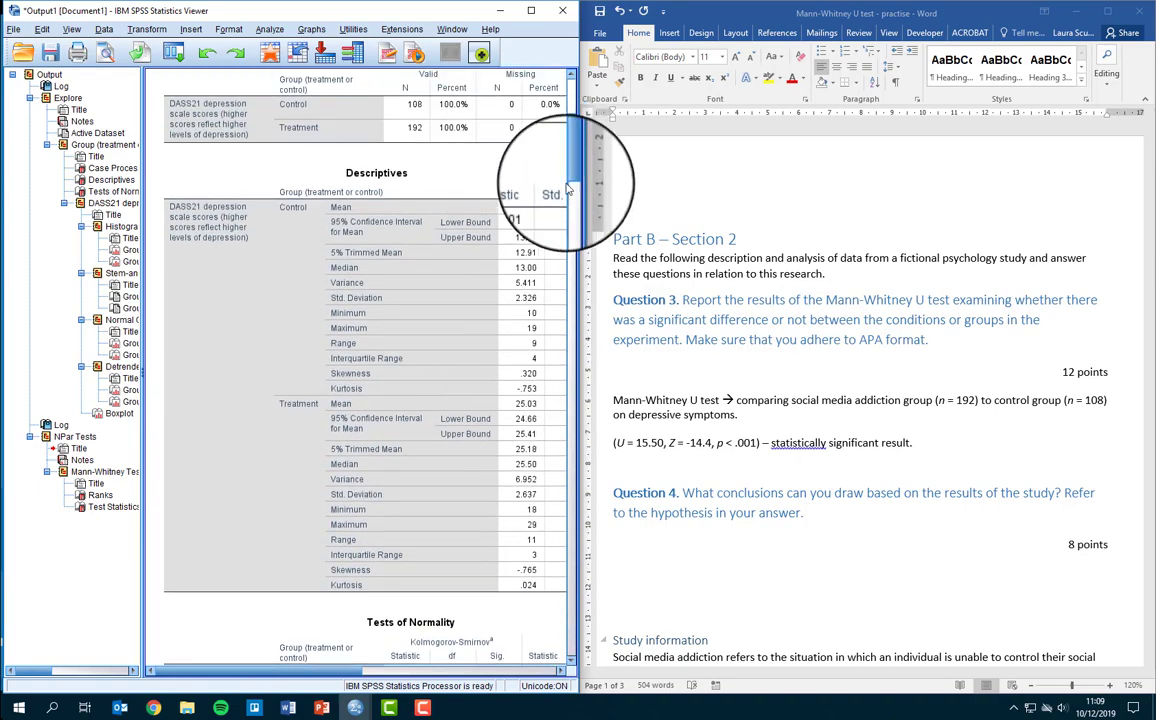
left_click(493, 230)
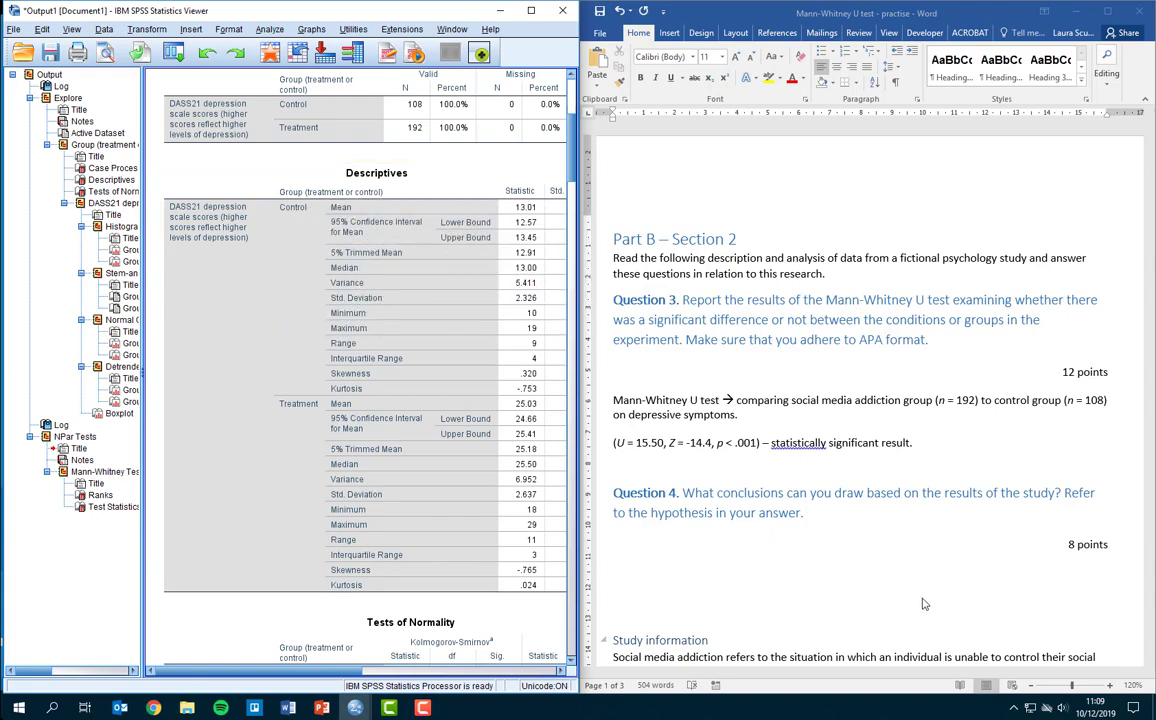
left_click(955, 448)
type("Con")
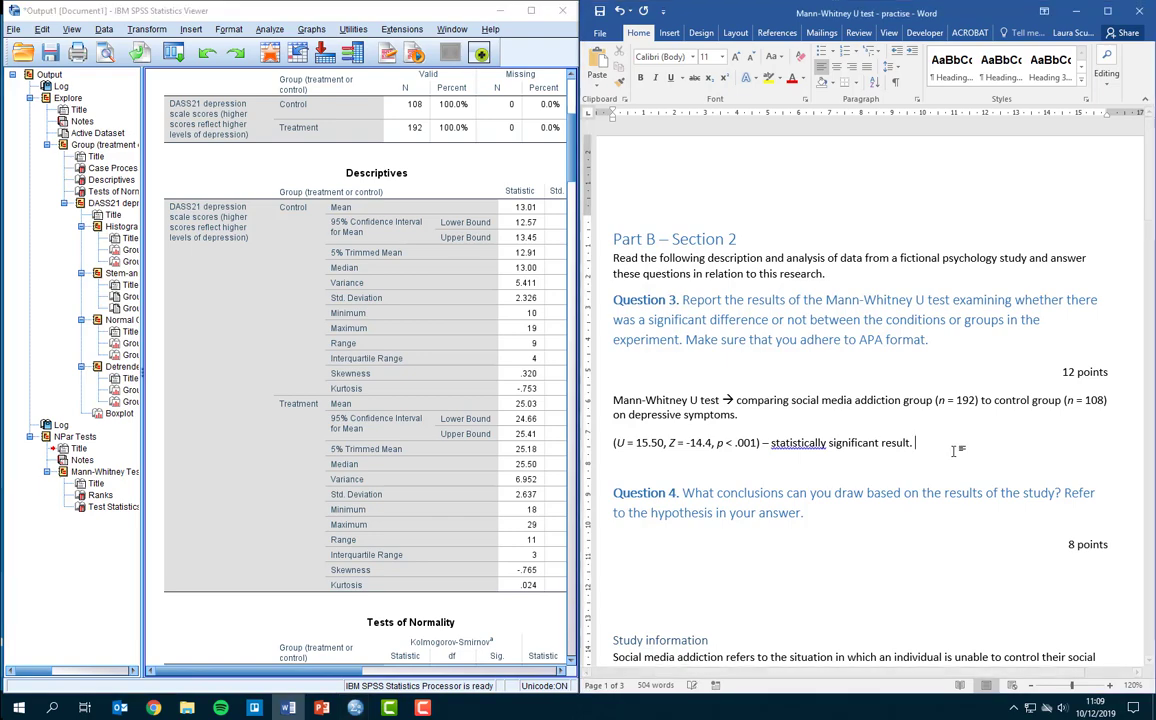
type("trol group (")
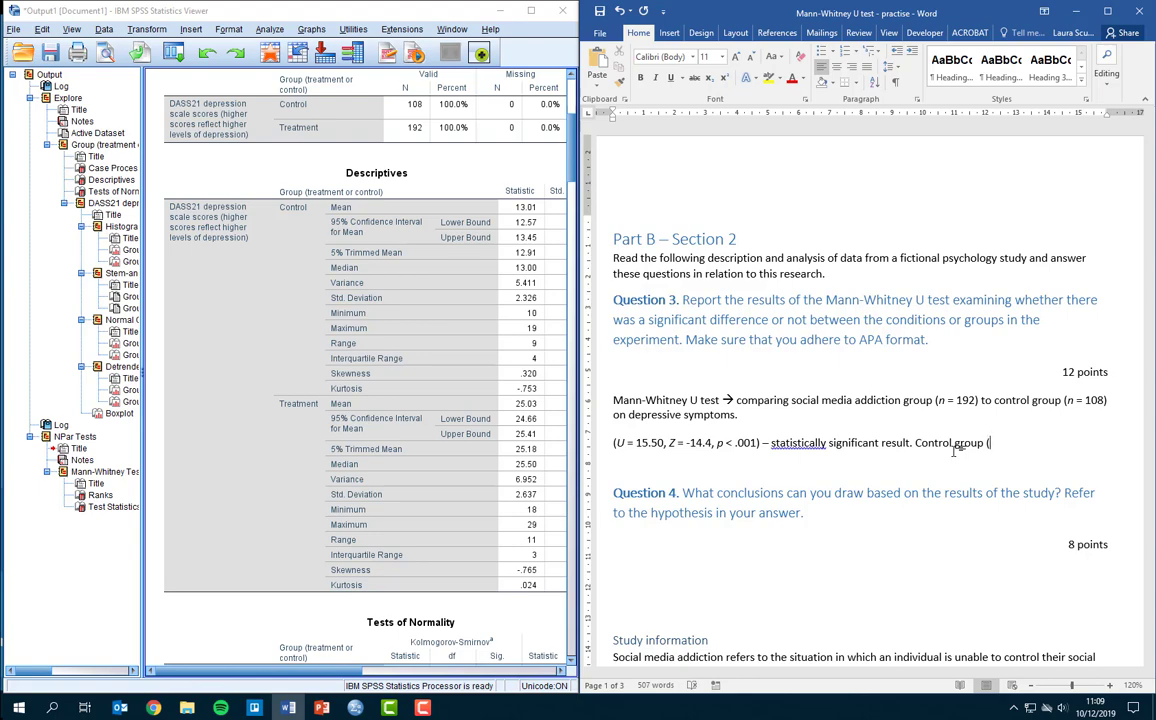
Add the control group's median as "Mdn = 13.00)" with only Mdn in italics, using the Descriptives table
type("Mdn")
key("ctrl+shift+Left")
key("ctrl+i")
key("Right")
left_click(365, 268)
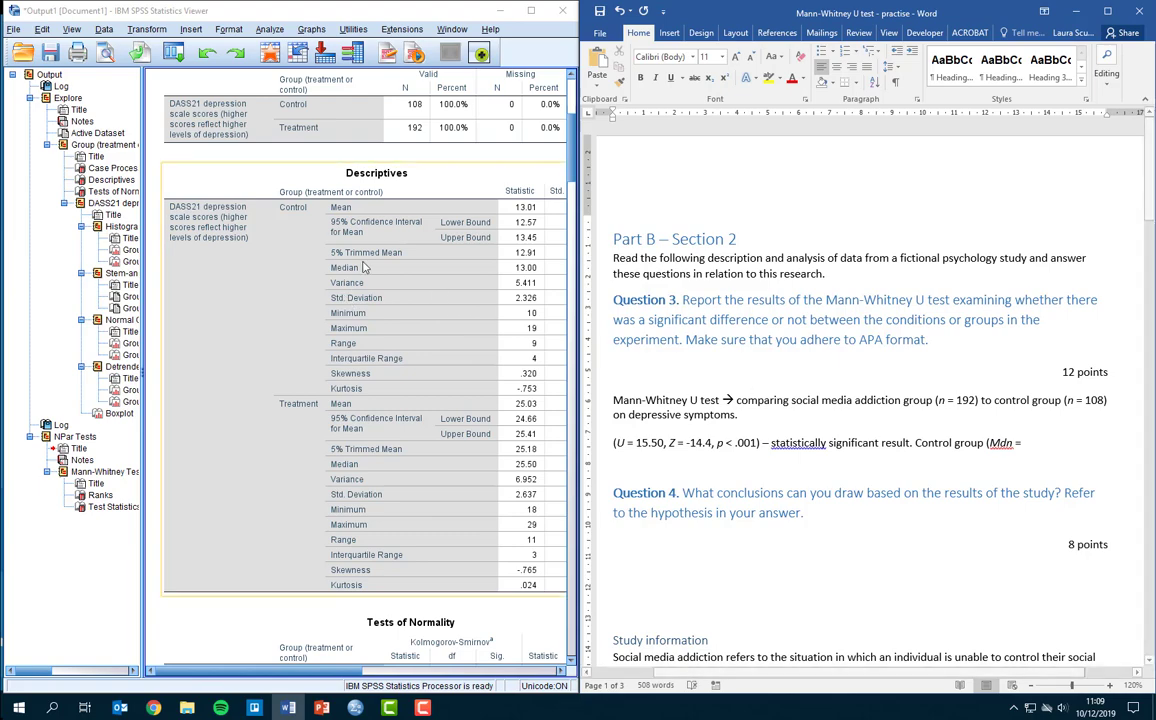
type("= ")
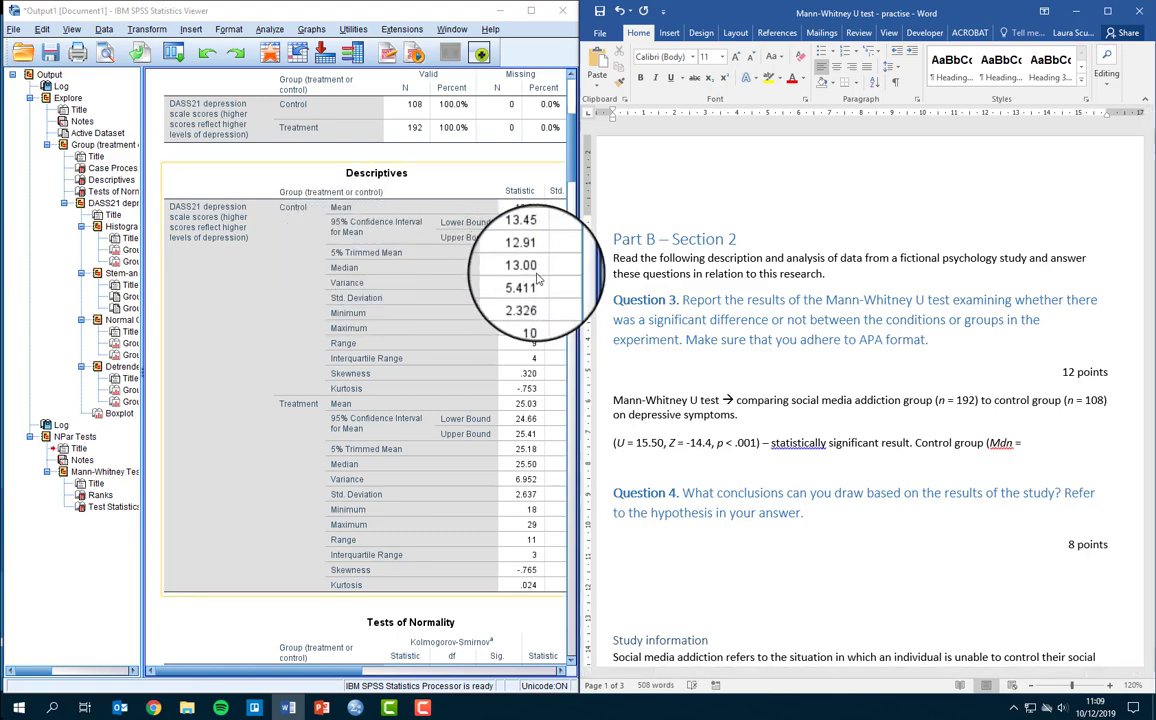
type("13.00")
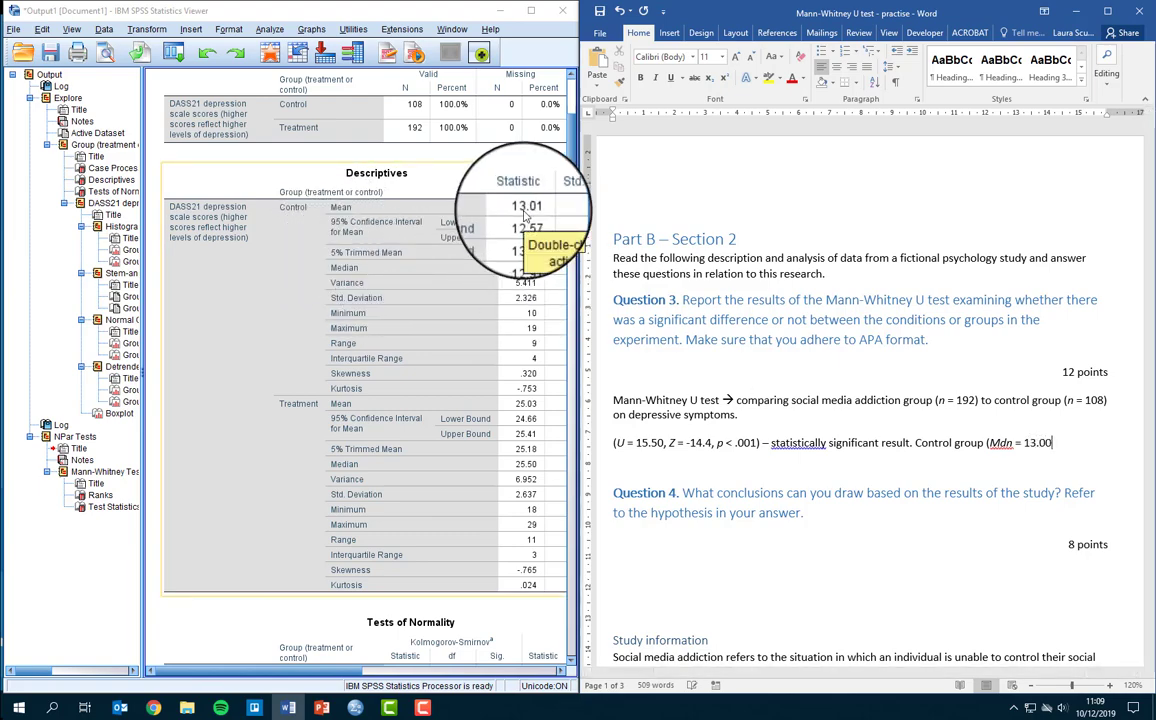
type(")")
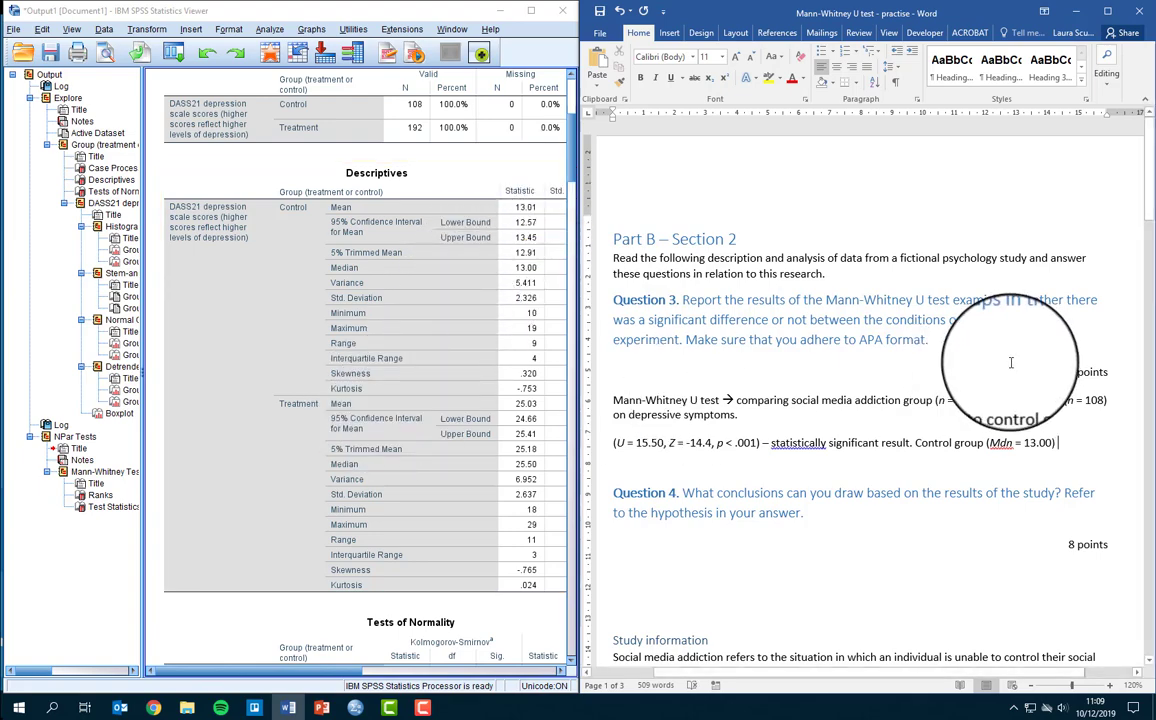
Continue the results line with "social media addiction group (Mdn =", keeping only Mdn in italics
type(" social")
type("med")
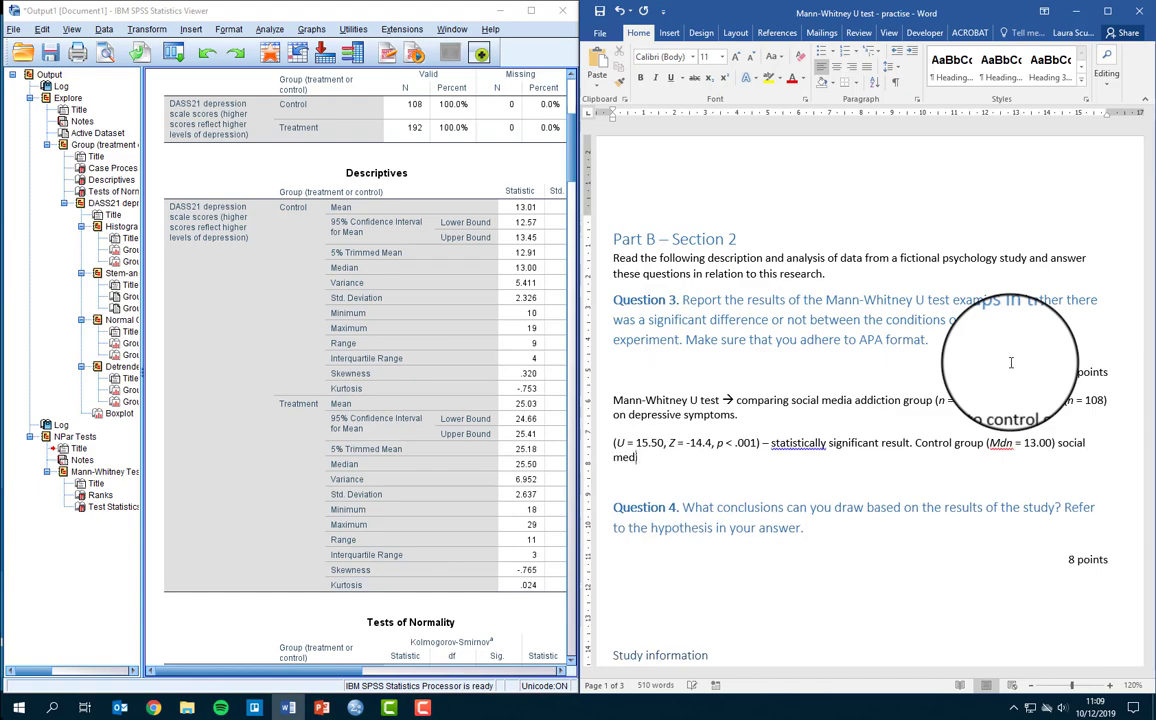
type("ia addiction group (")
key("ctrl+i")
type("M")
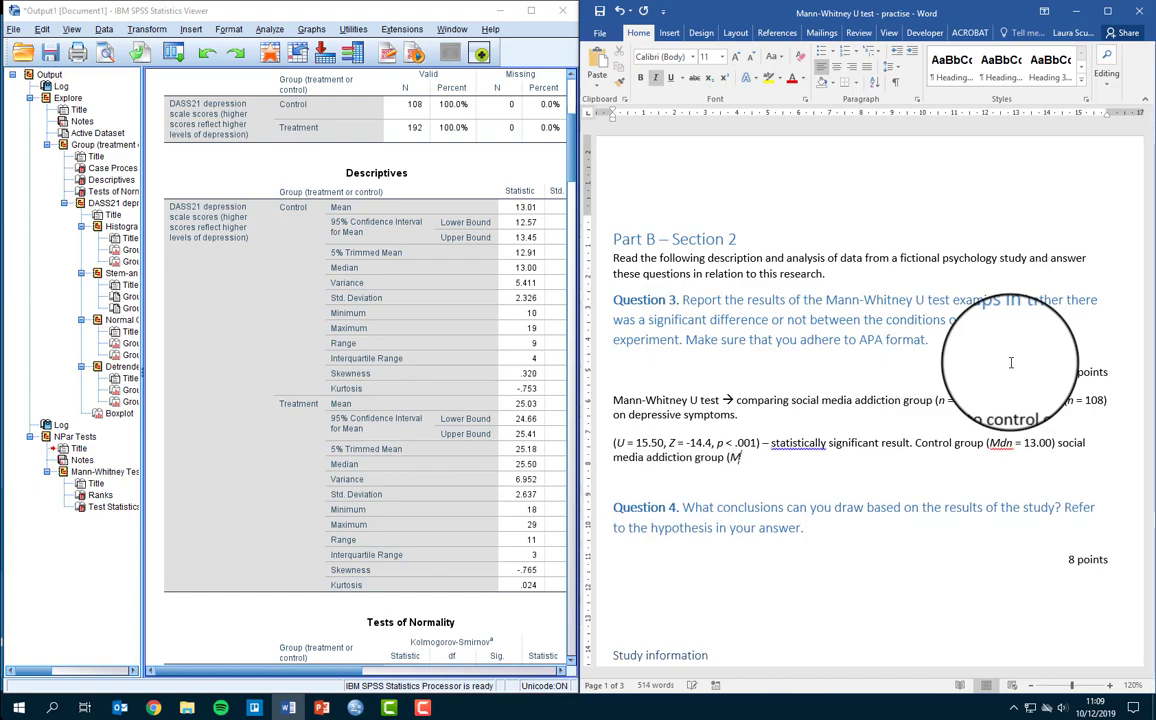
type("dn =")
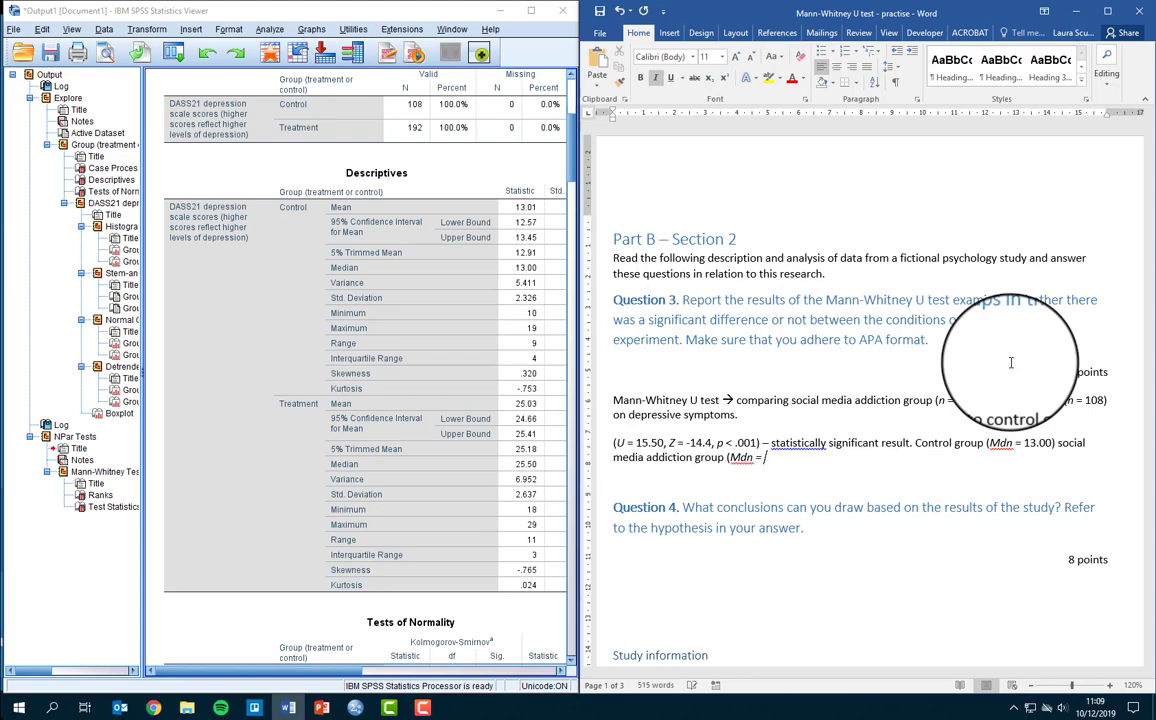
key("ctrl+i")
key("shift+Left")
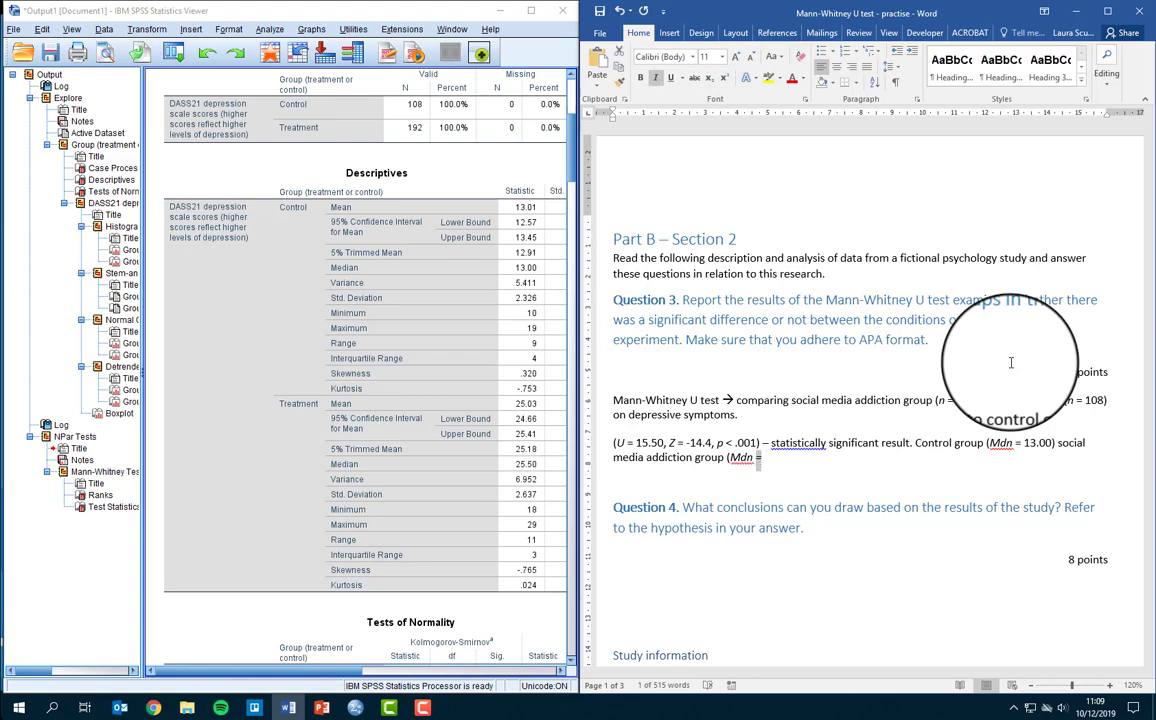
key("Right")
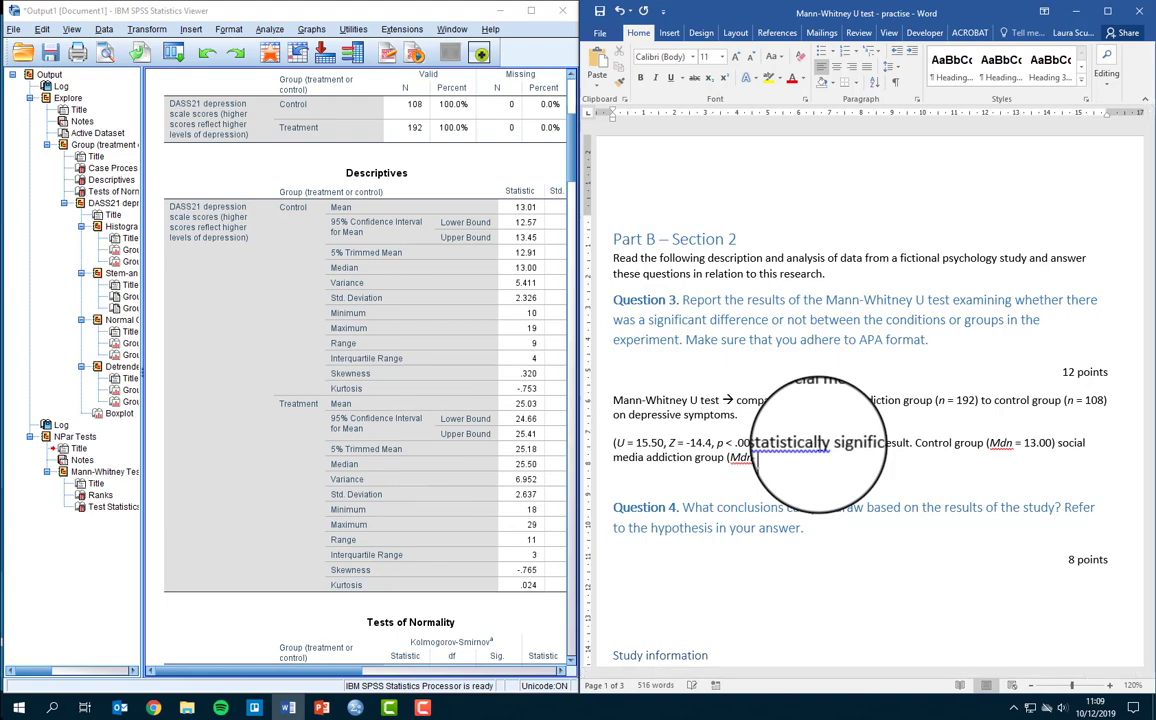
Complete the social media addiction group's median with "25.50).", checking the treatment group's median in the Descriptives table
type("25.50")
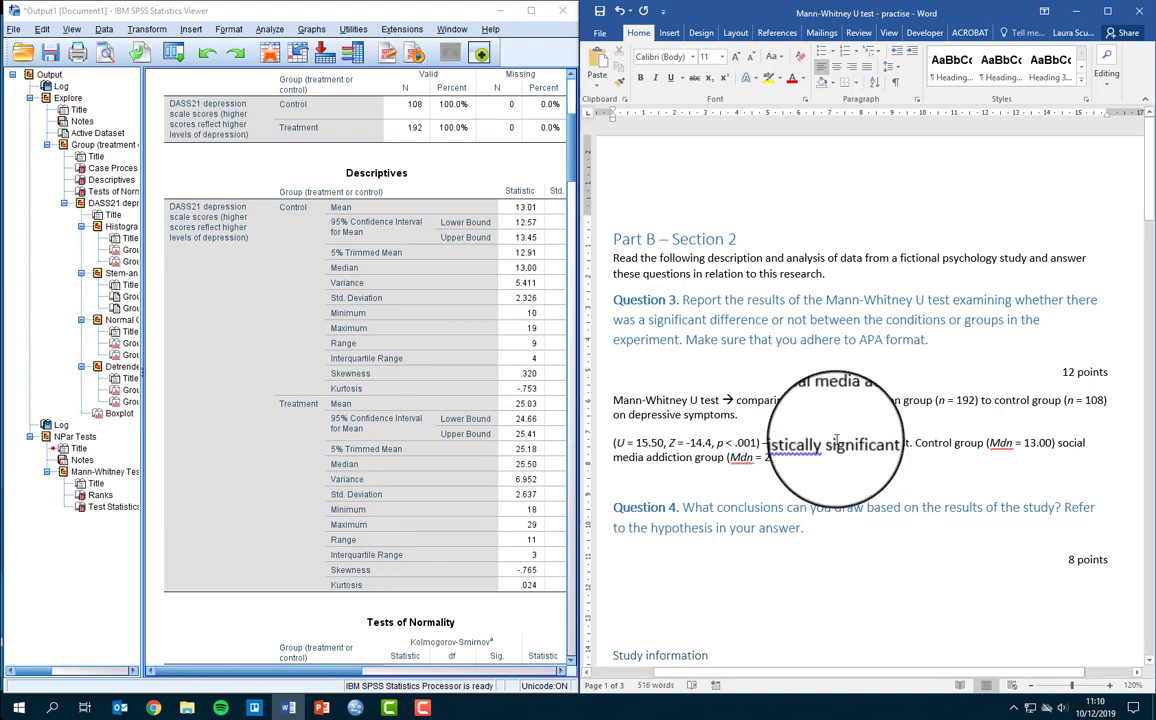
left_click(483, 434)
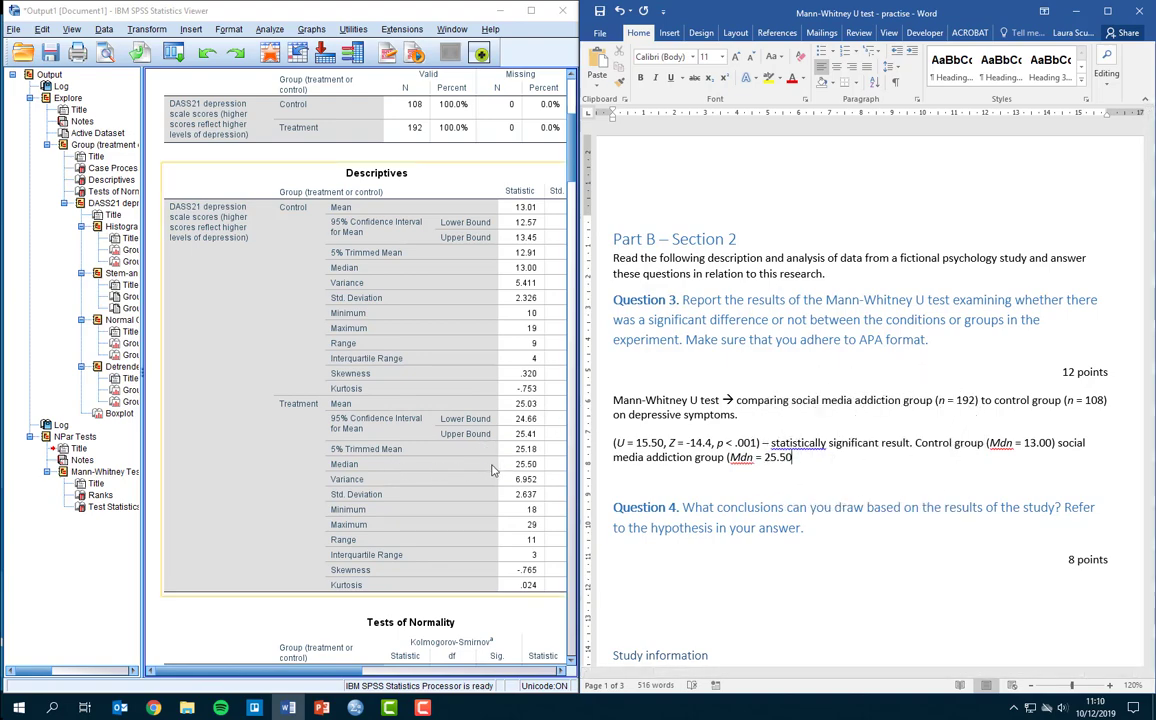
left_click(839, 459)
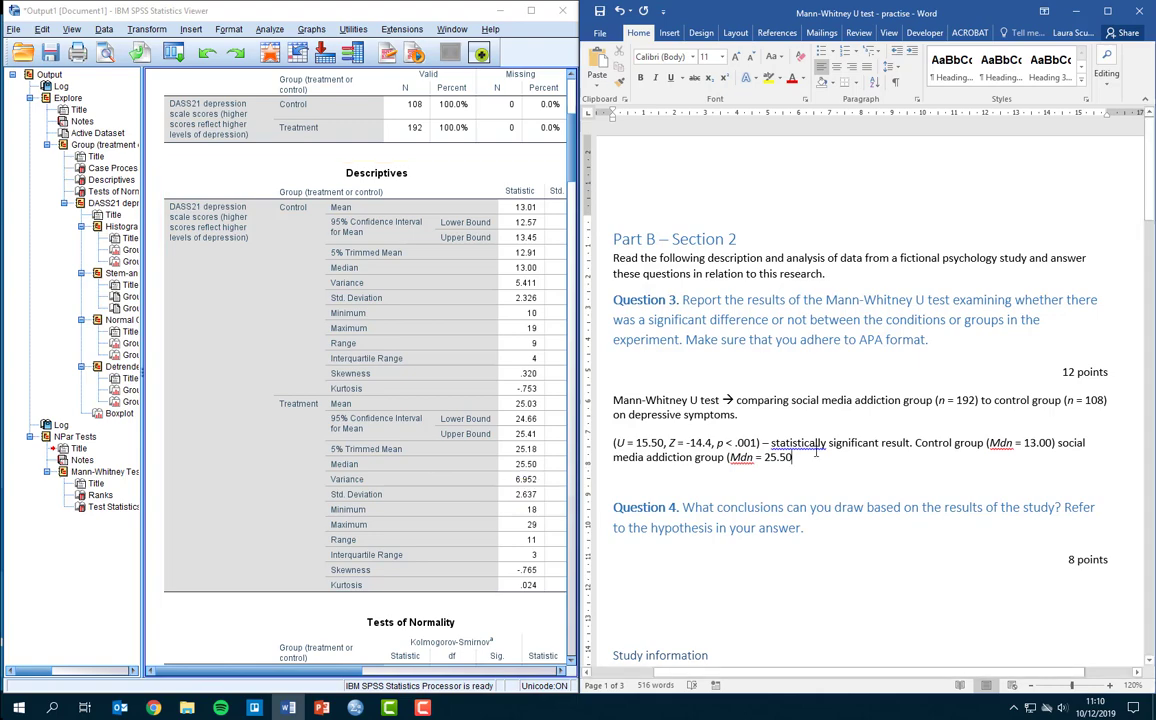
type("25.50).")
Switch to the Blackboard page in Chrome and compare its example Mann-Whitney U write-up with the Question 3 notes in Word
mouse_move(153, 707)
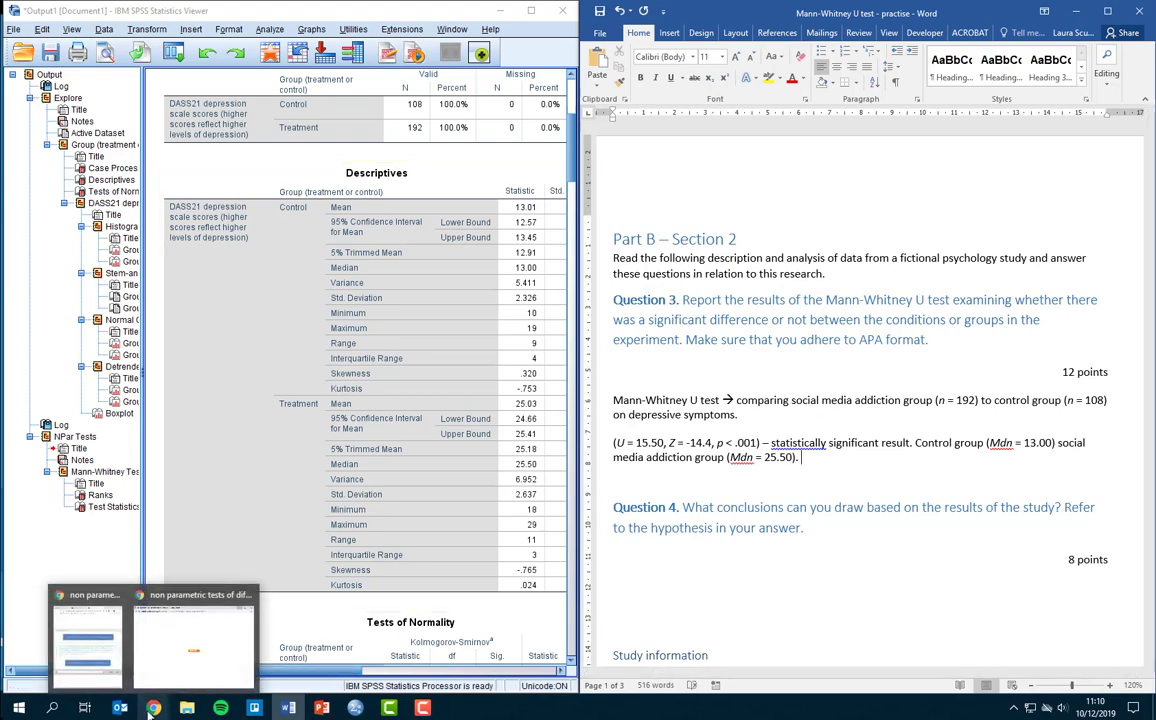
left_click(100, 603)
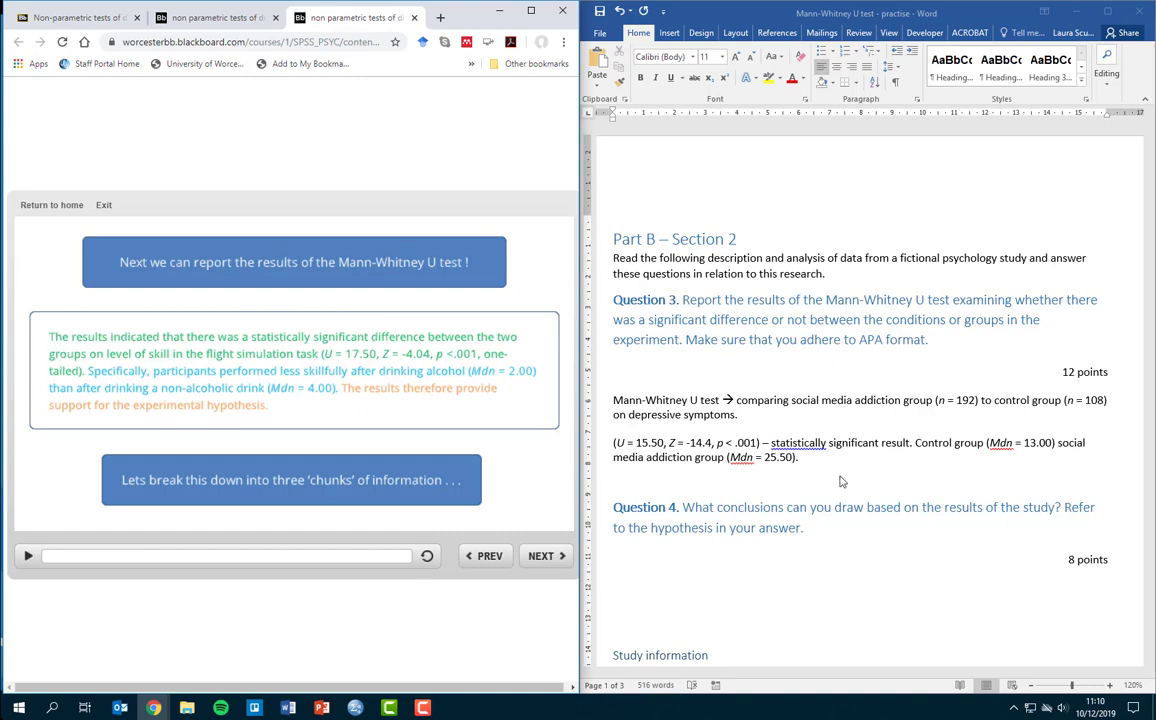
left_click(629, 389)
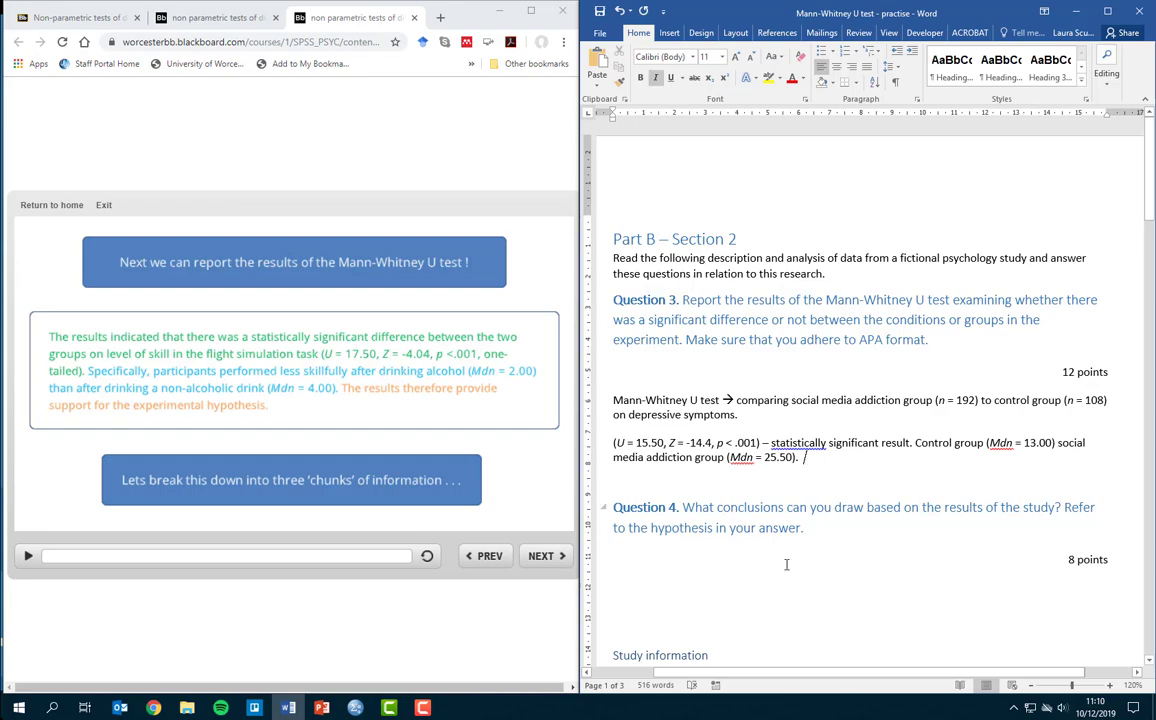
left_click(662, 592)
scroll(730, 540, "down", 1)
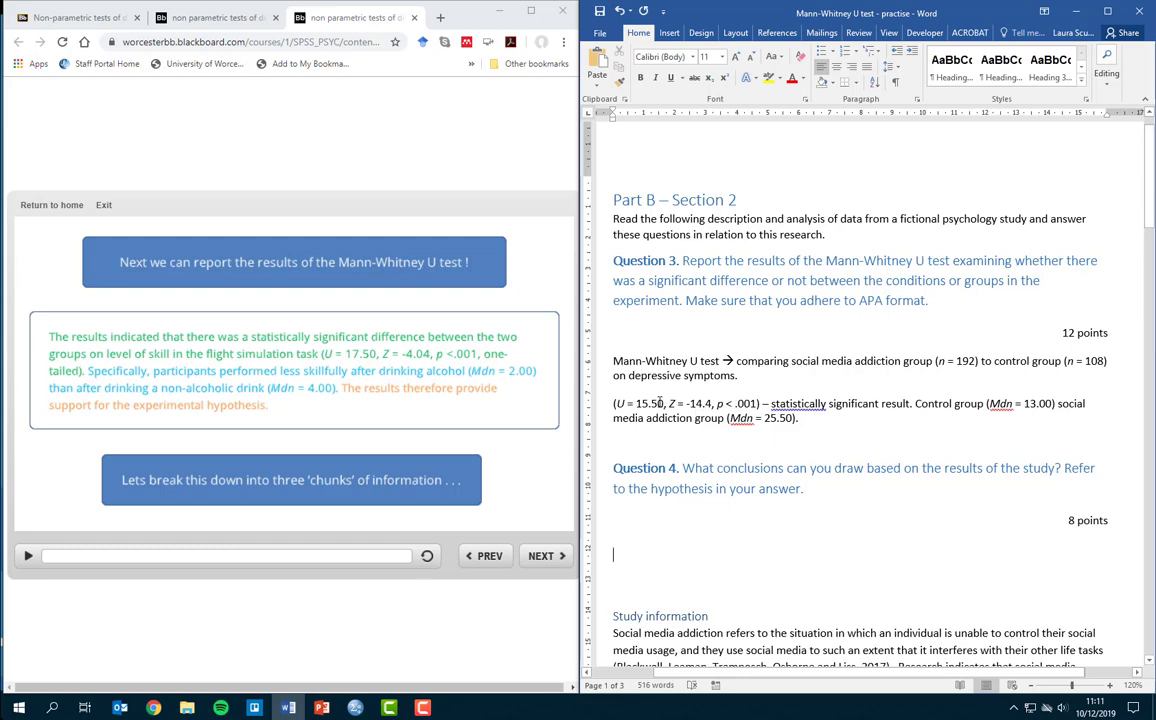
left_click(504, 365)
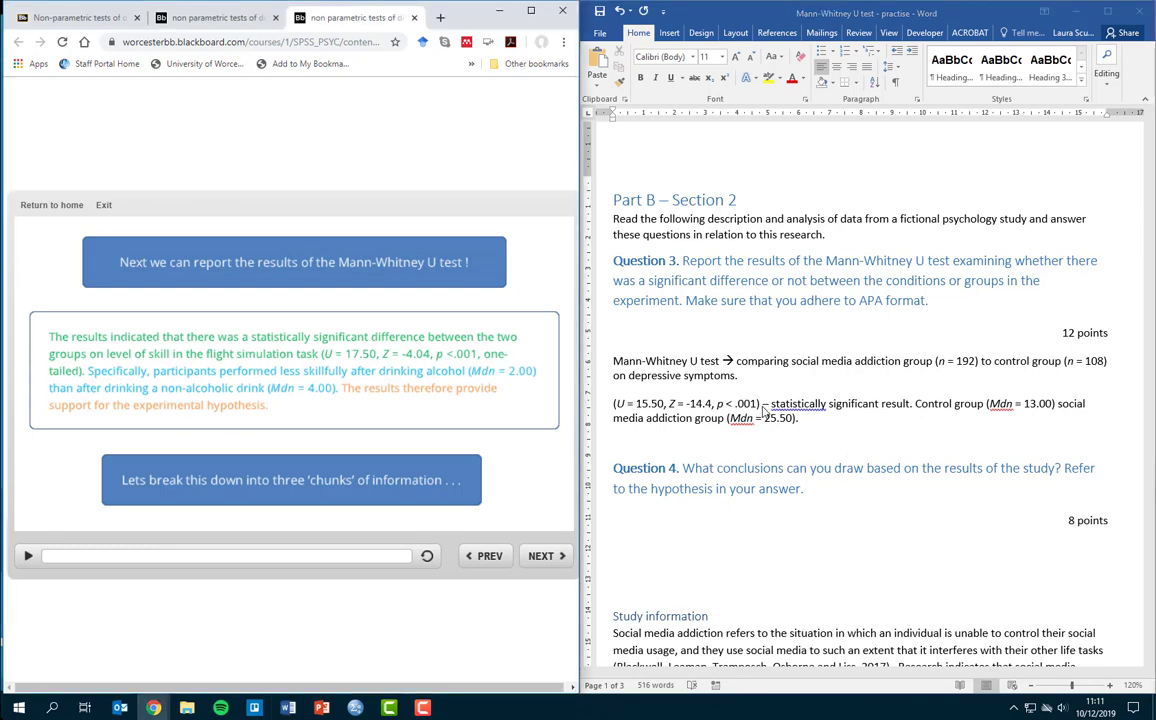
key("alt+Tab")
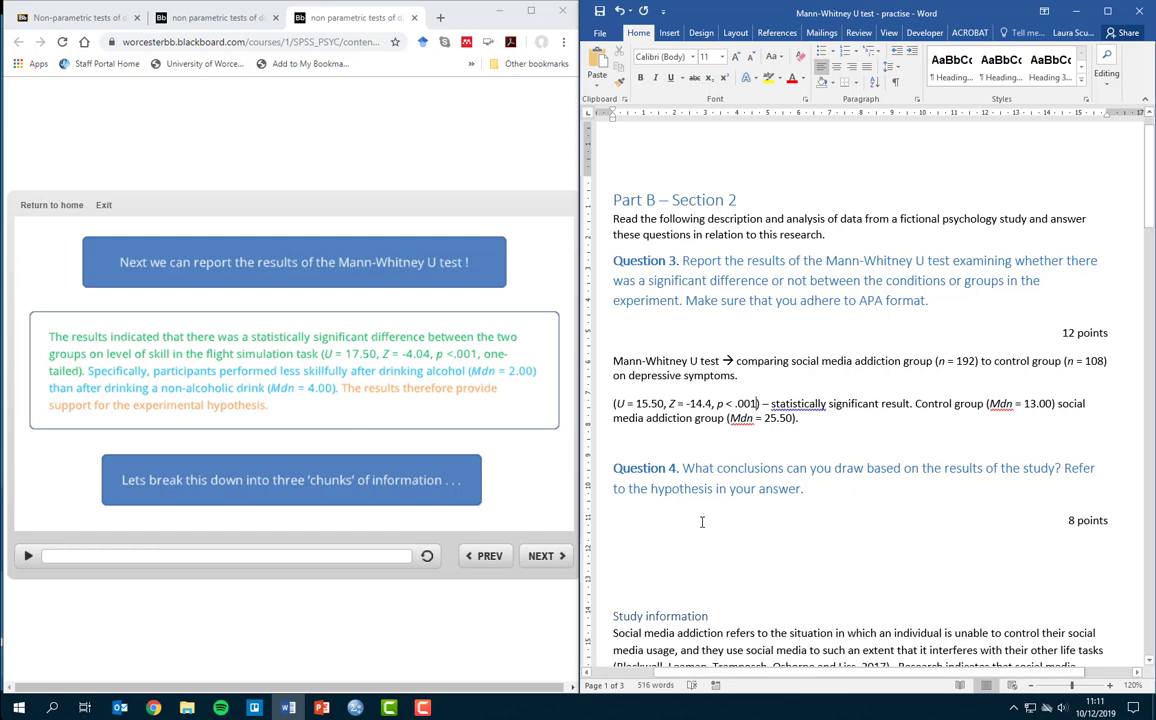
Review the research aim in the study information and the blank answer space under Question 4
scroll(775, 519, "down", 5)
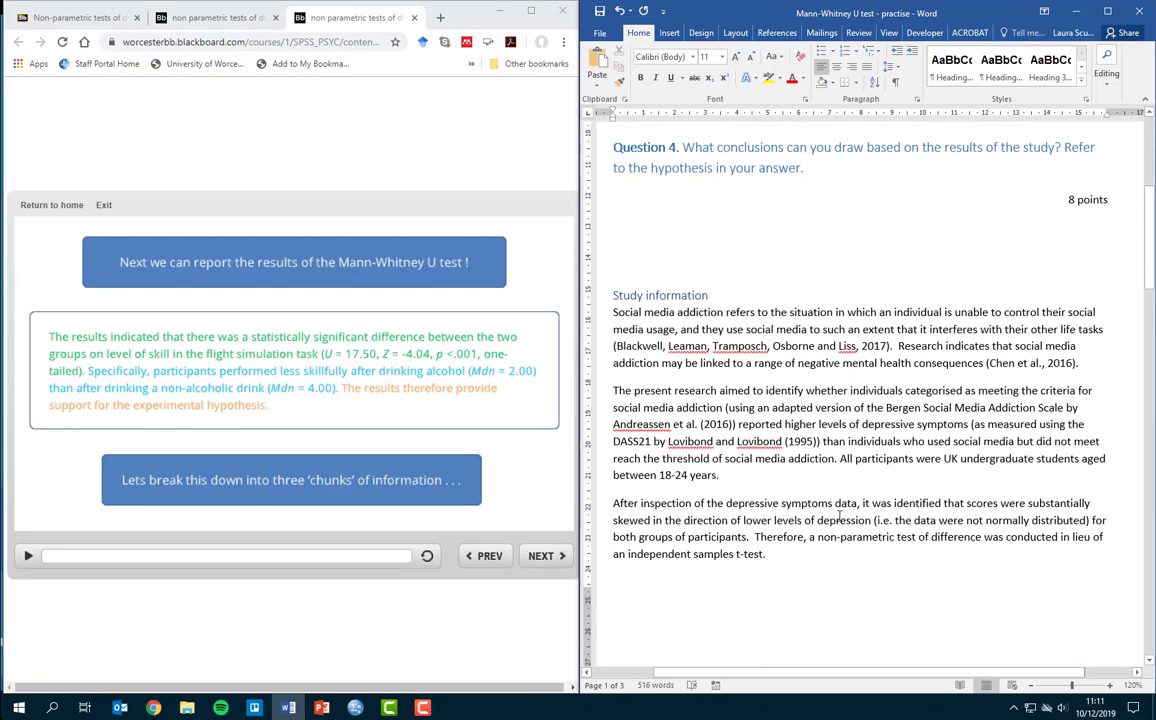
scroll(839, 516, "down", 1)
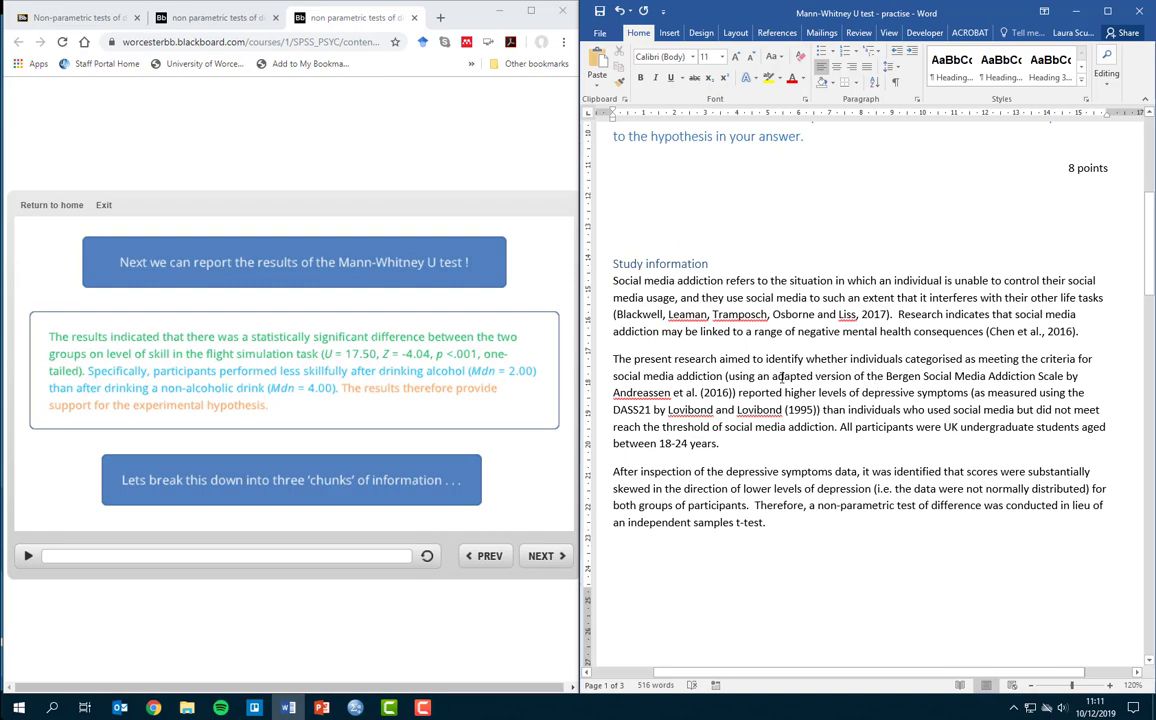
scroll(781, 376, "up", 6)
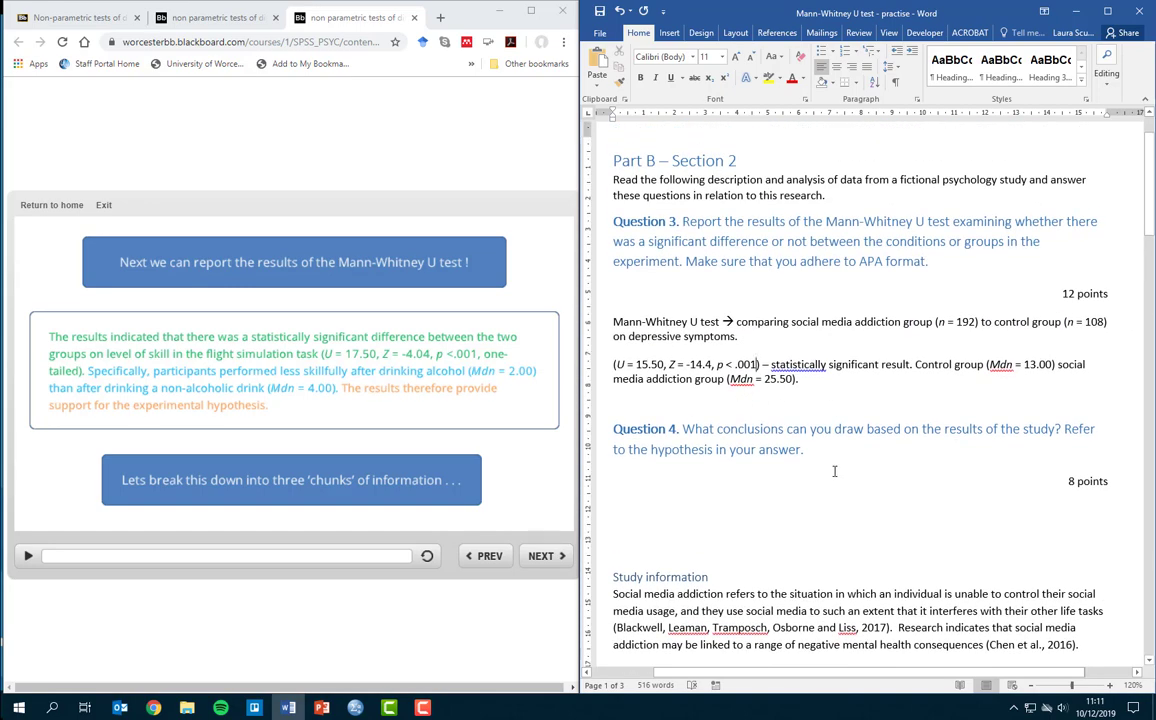
left_click(650, 512)
left_click_drag(637, 485, 637, 513)
left_click(853, 517)
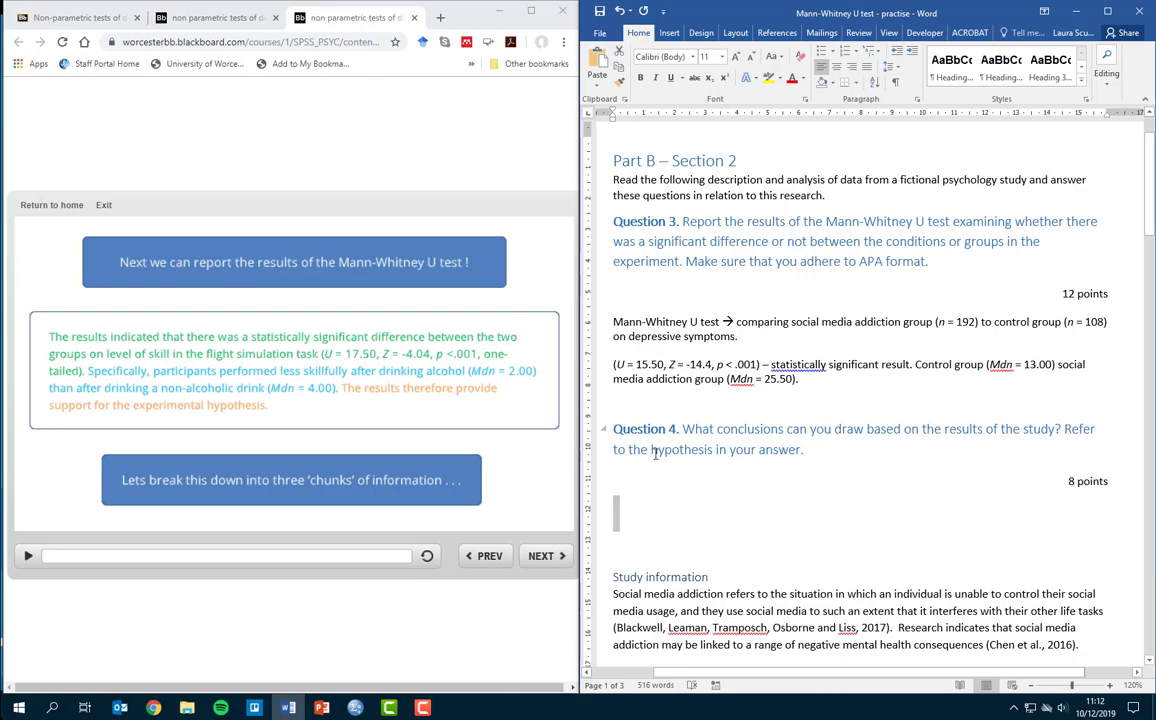
left_click(634, 512)
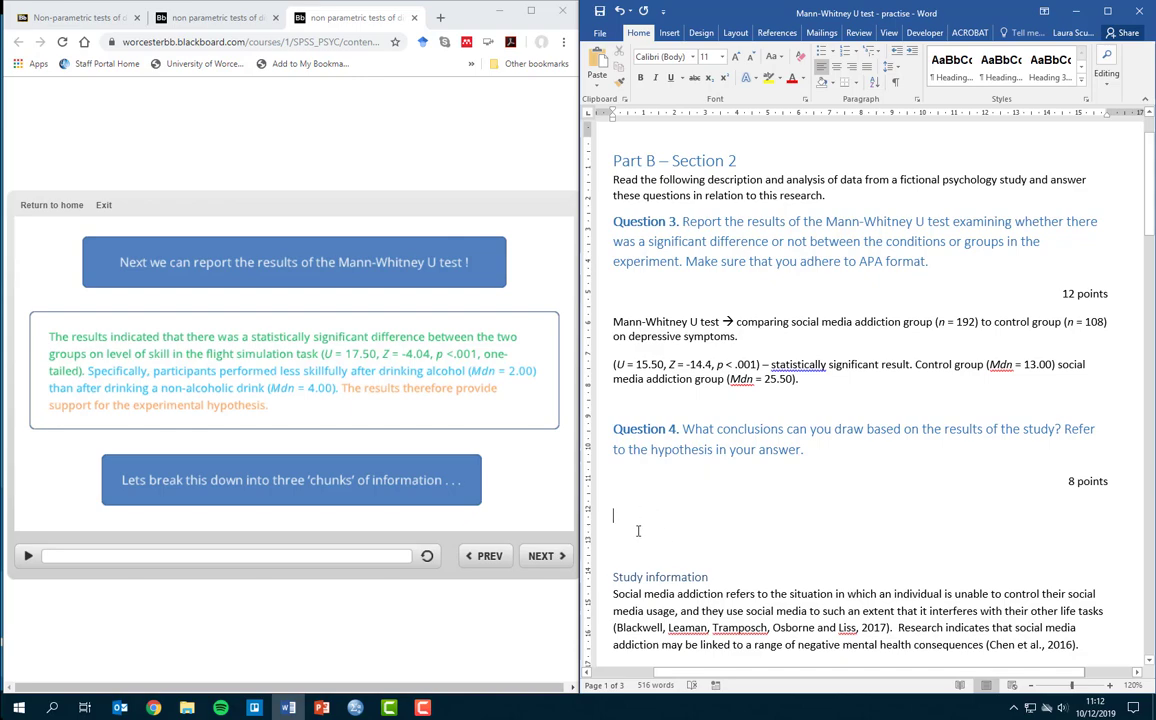
key("Down")
key("Down")
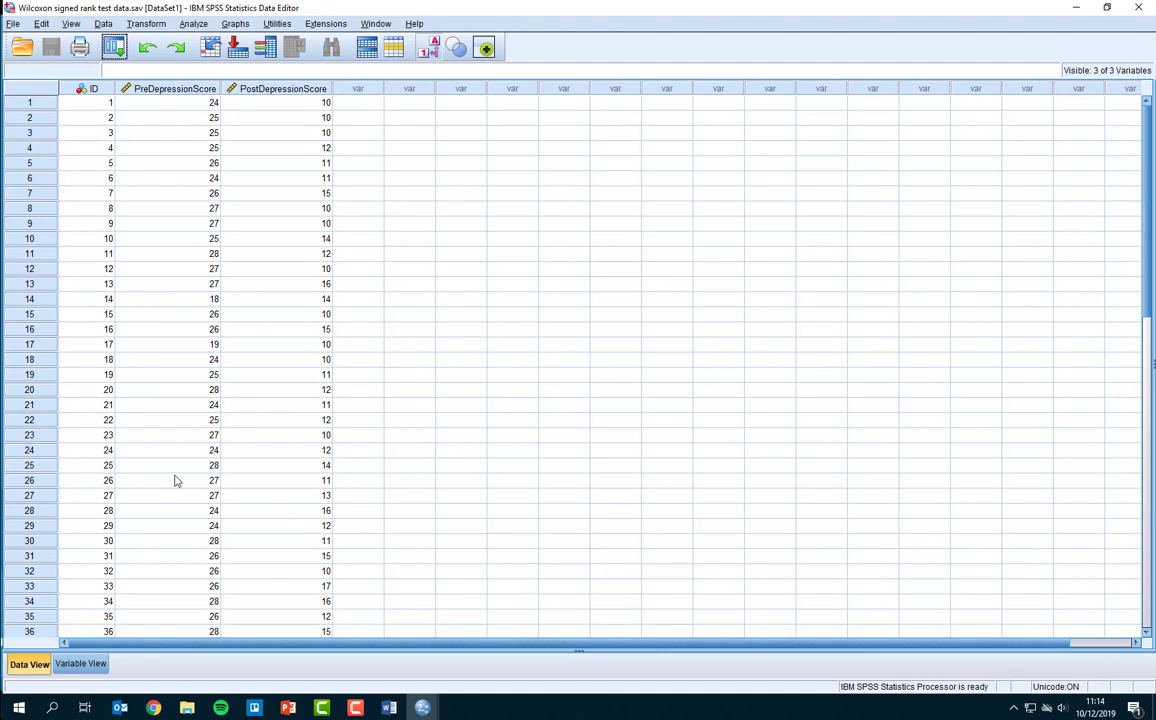
Switch to the Wilcoxon signed rank test practise worksheet in Word, maximise its window and review Questions 3 and 4
left_click(388, 710)
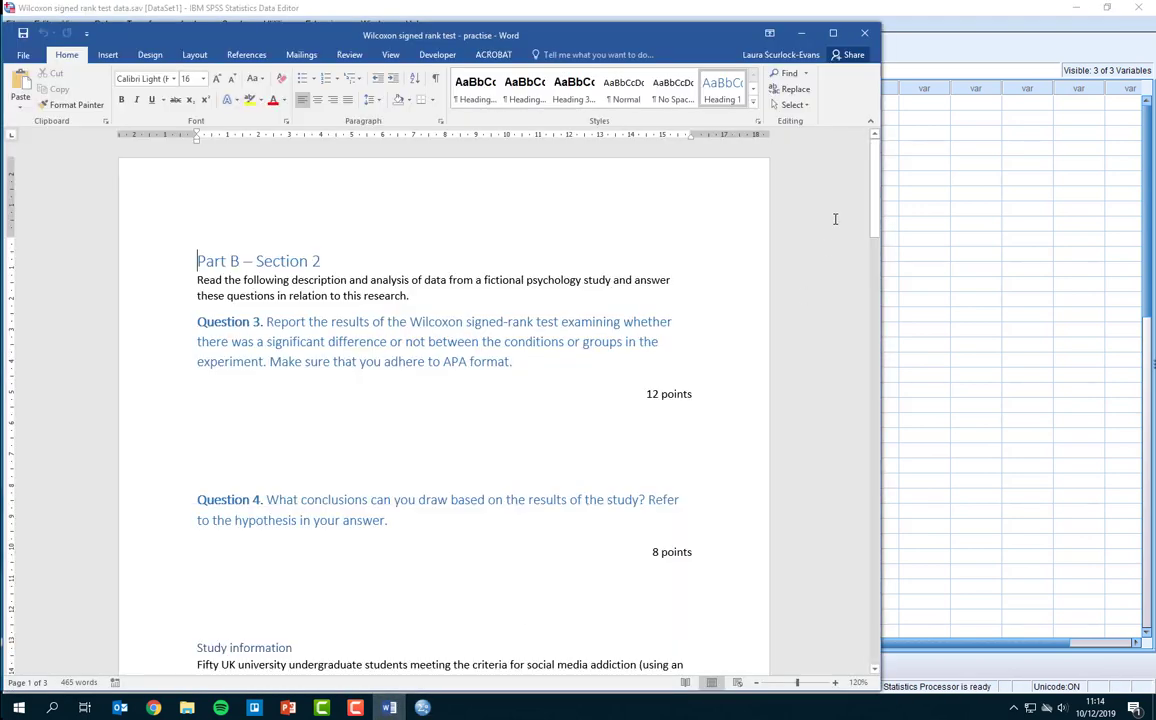
double_click(759, 22)
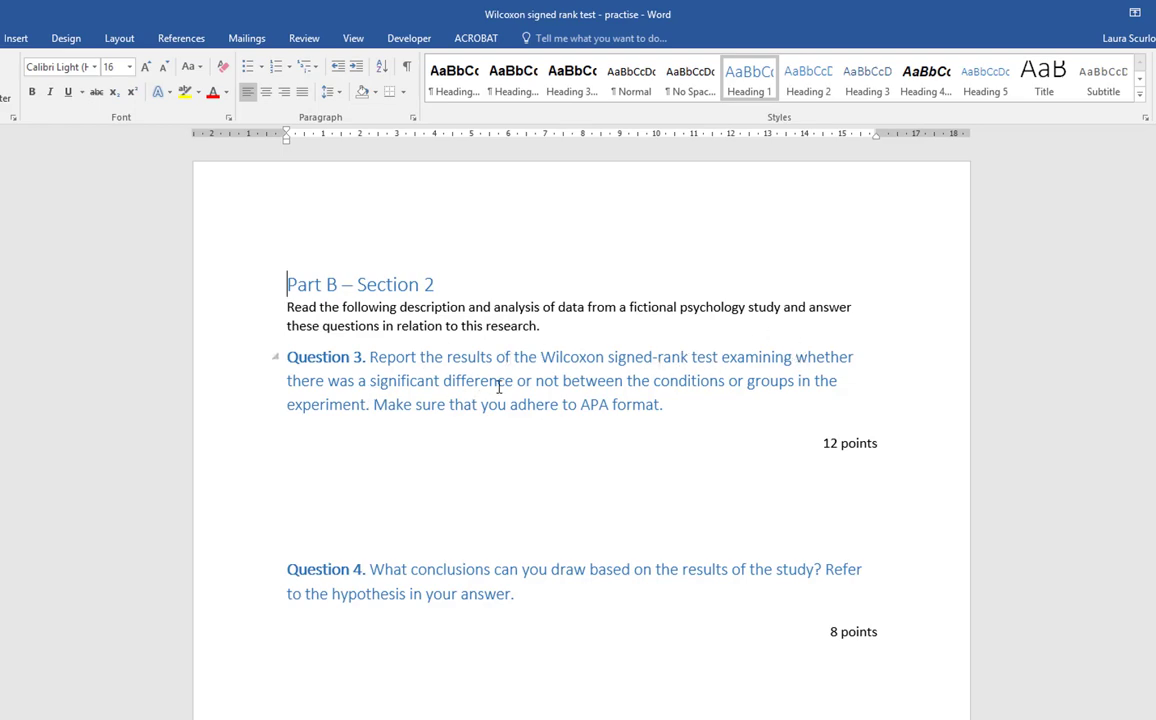
scroll(492, 386, "down", 1)
scroll(306, 364, "down", 3)
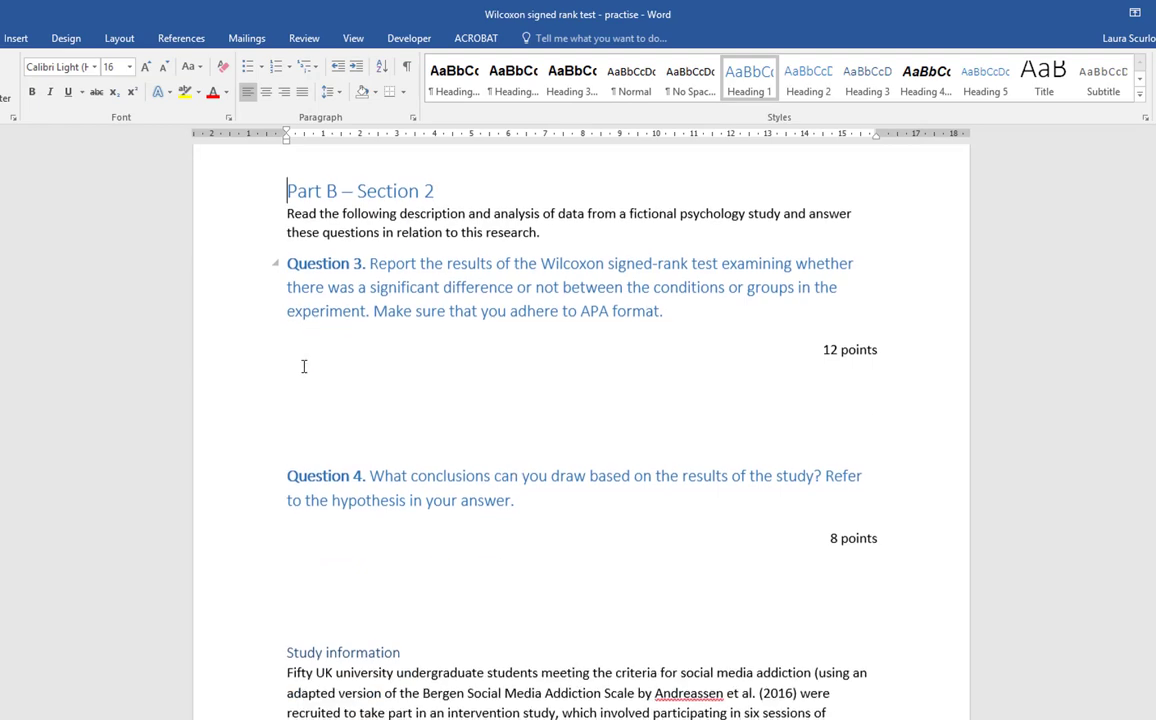
scroll(315, 350, "down", 1)
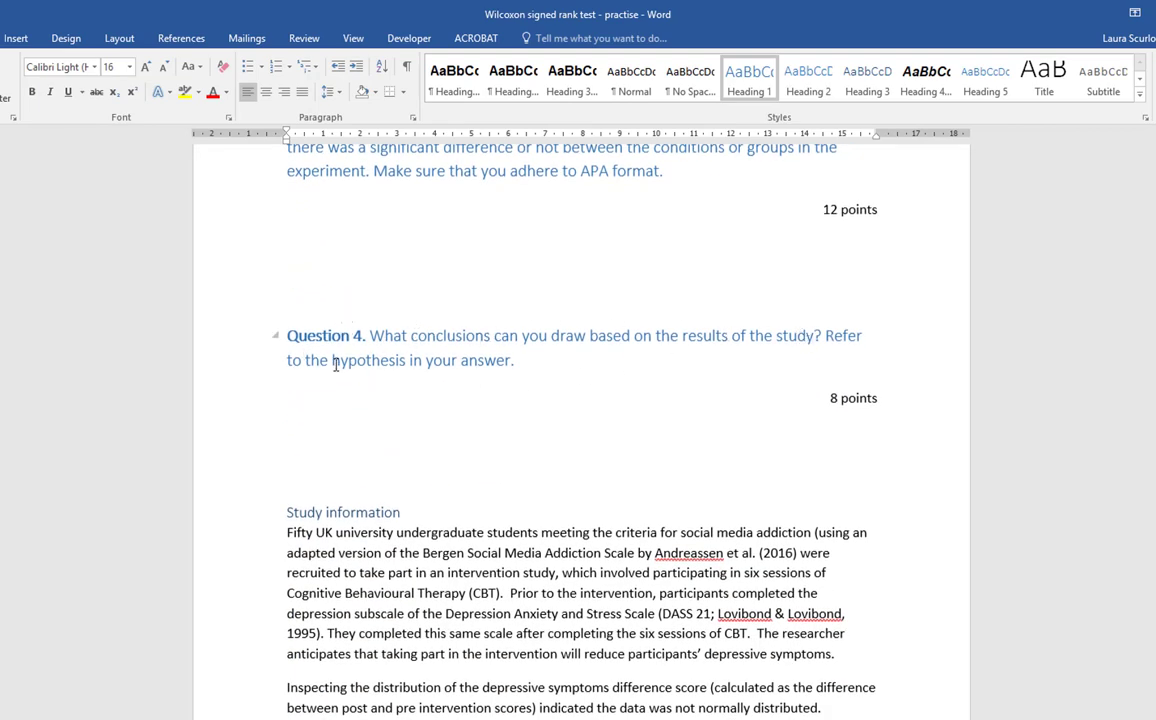
Examine the worksheet's study information and select the phrase "paired-samples t-test" in its second paragraph
scroll(398, 359, "down", 5)
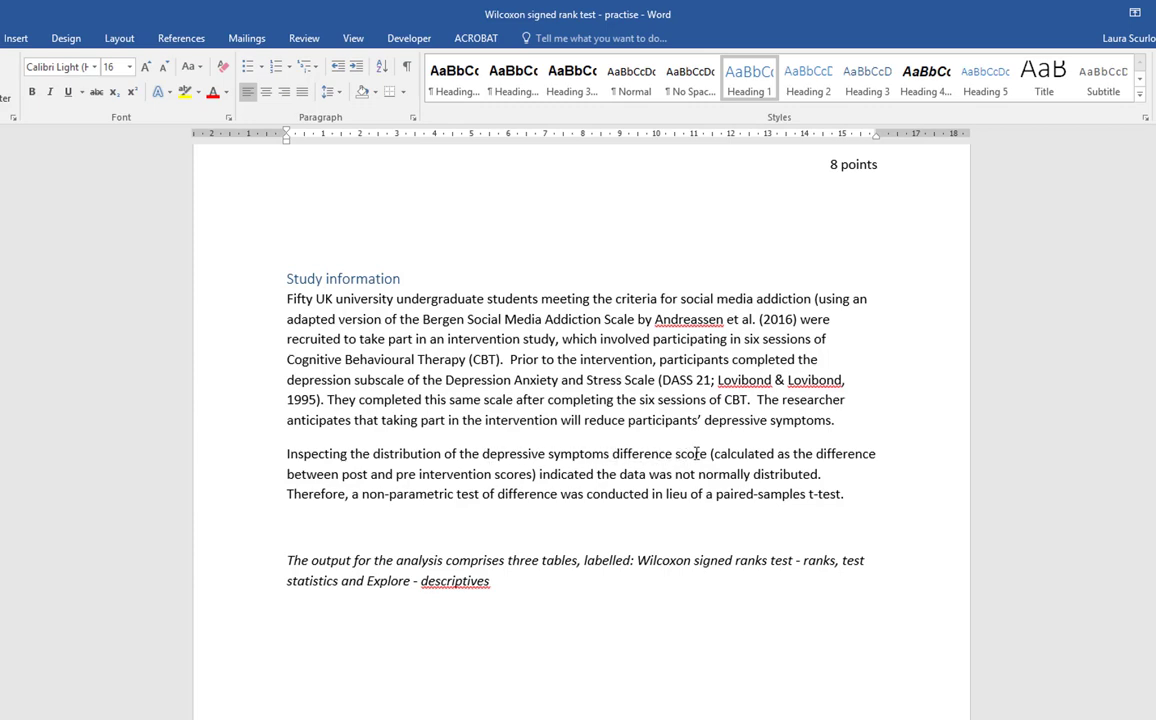
left_click(595, 454)
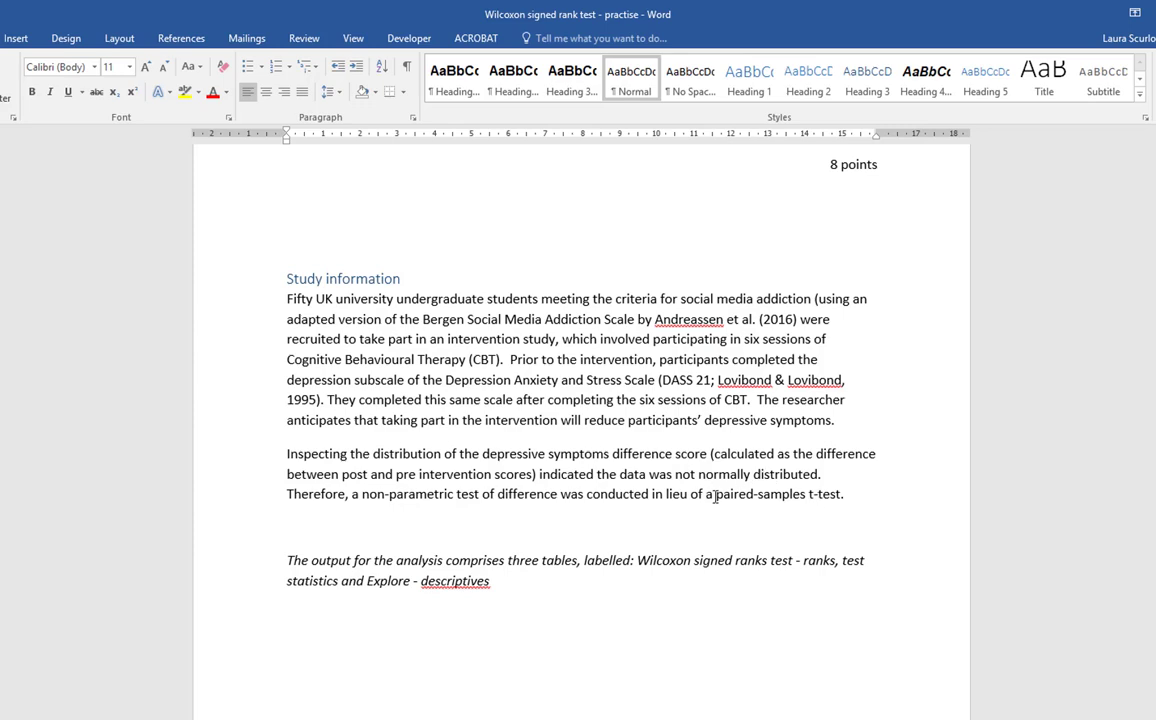
left_click_drag(717, 498, 825, 499)
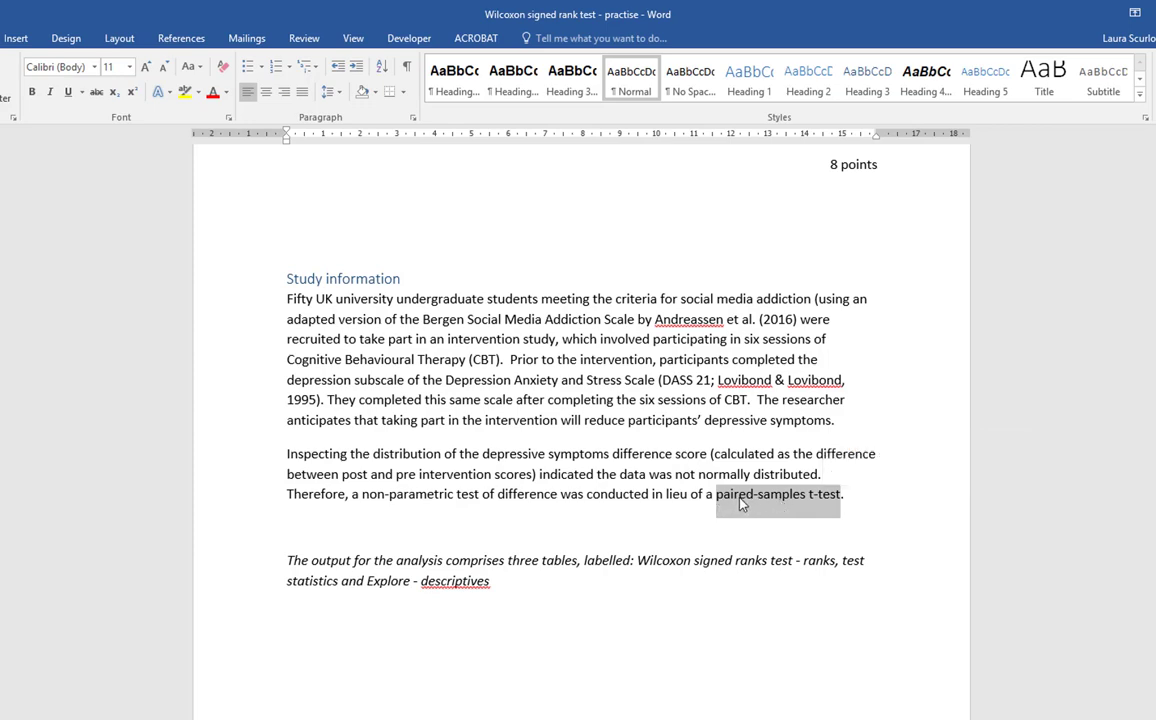
Switch to the Wilcoxon signed rank test data in SPSS and start computing a target variable named DifferenceScore
left_click(661, 472)
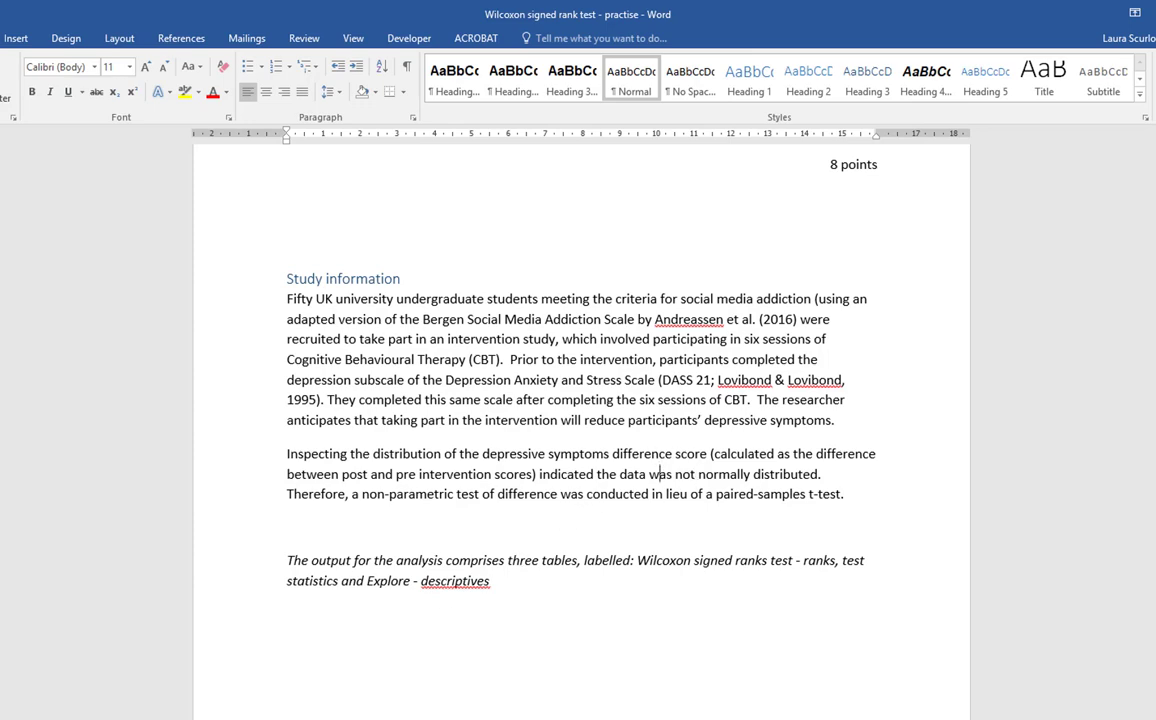
left_click(452, 707)
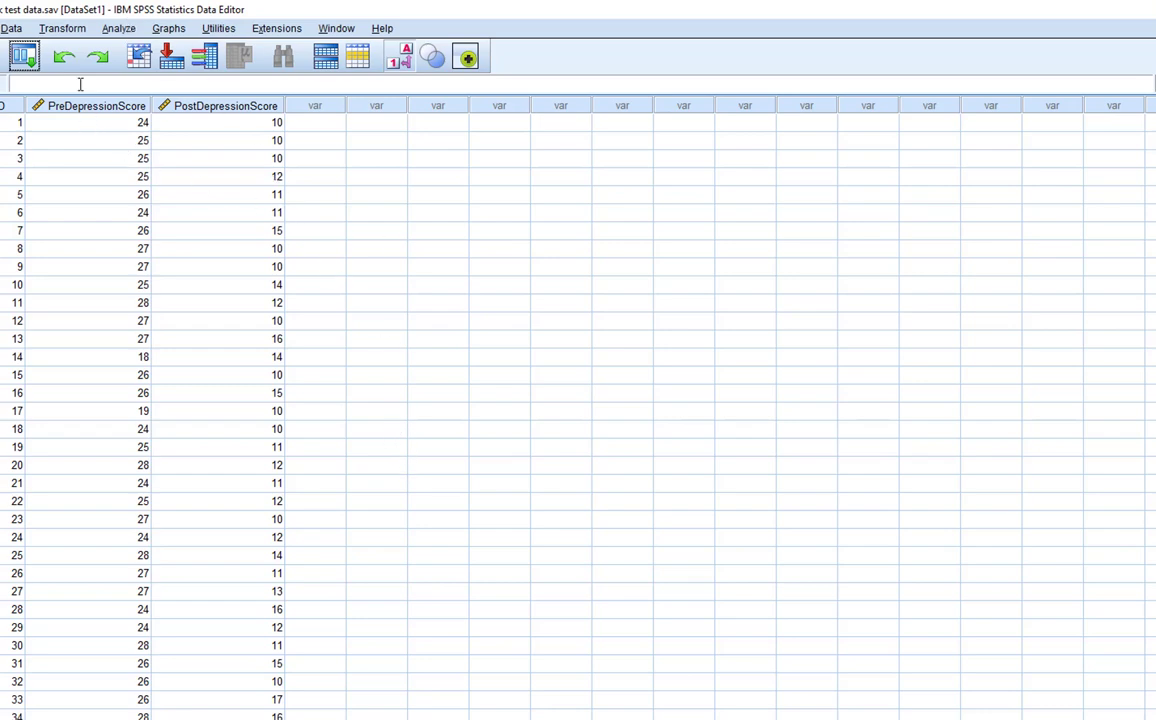
left_click(64, 30)
left_click(68, 54)
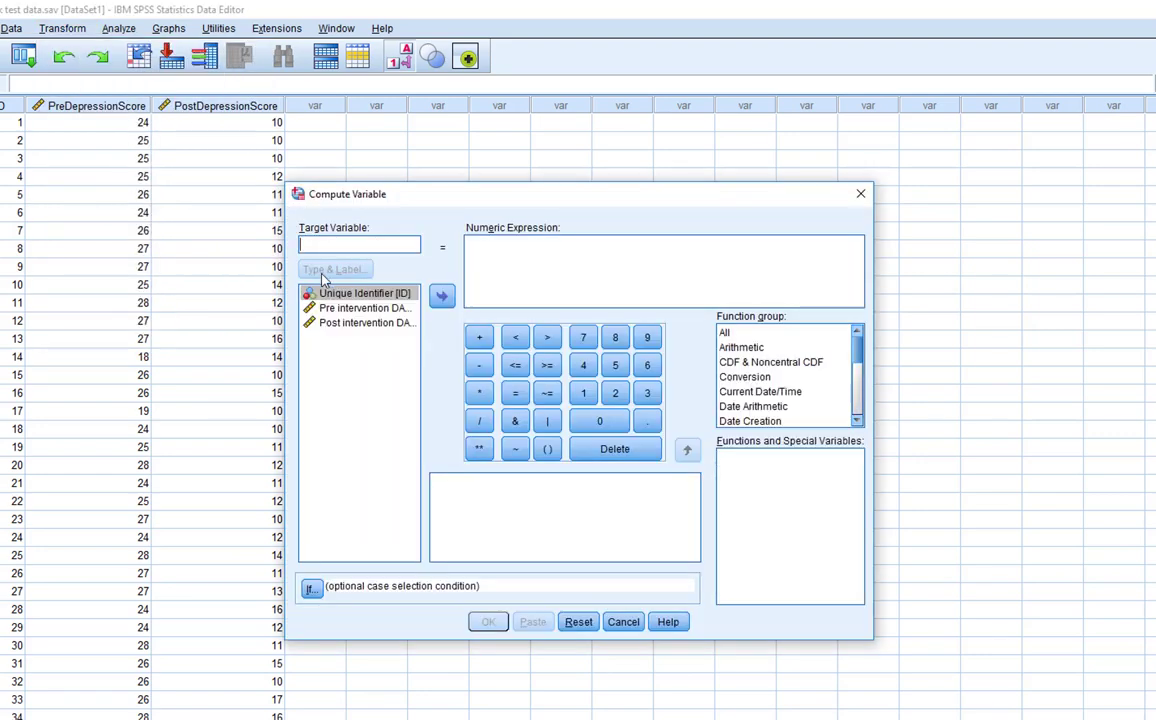
type("Differenc")
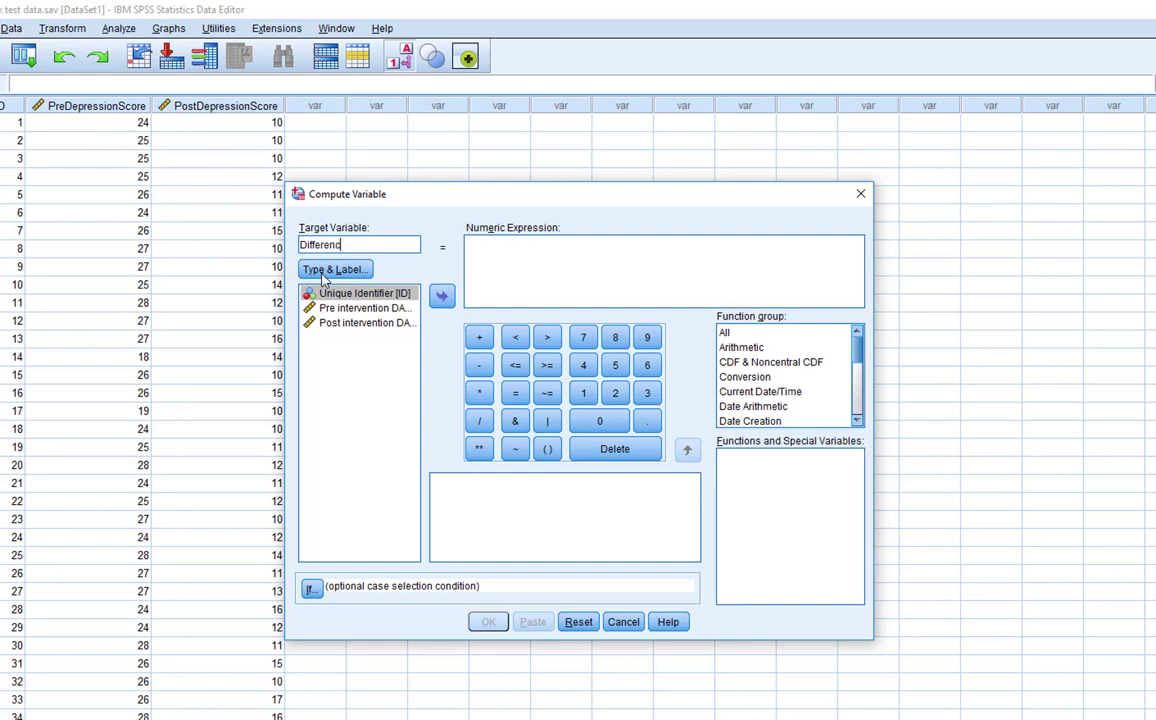
type("eScore")
Compute DifferenceScore as PostDepressionScore - PreDepressionScore, check the output log and return to the data editor
left_click(345, 323)
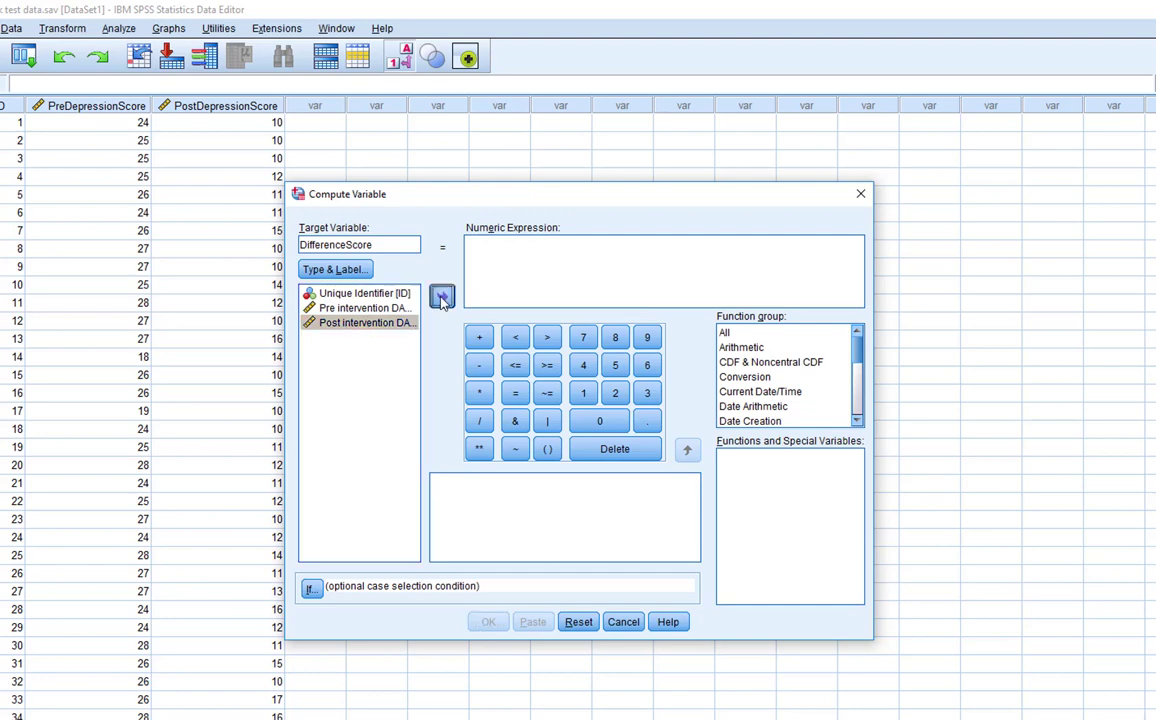
left_click(441, 296)
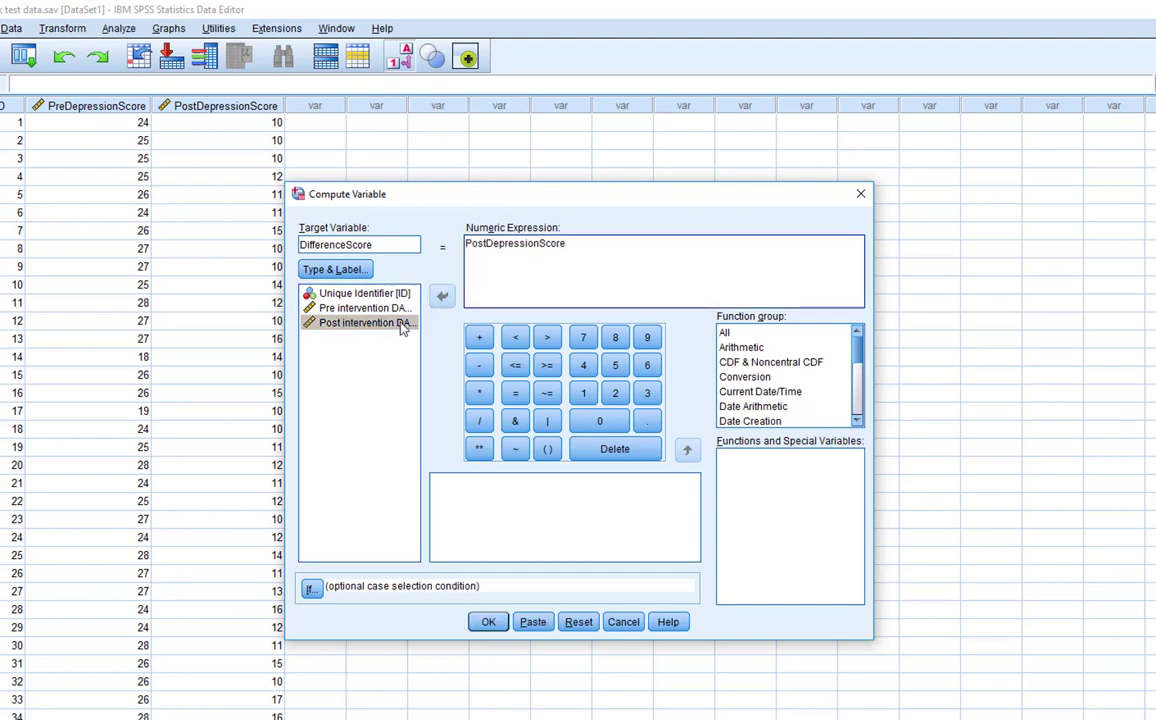
left_click(479, 365)
left_click(360, 308)
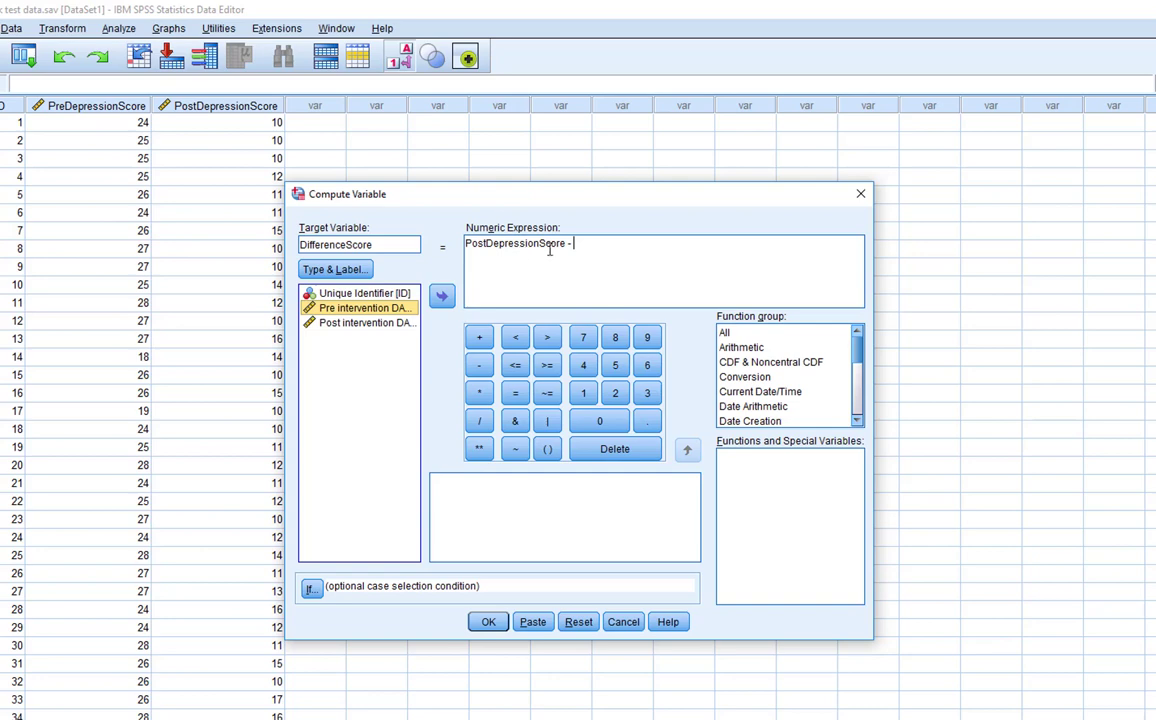
left_click(441, 295)
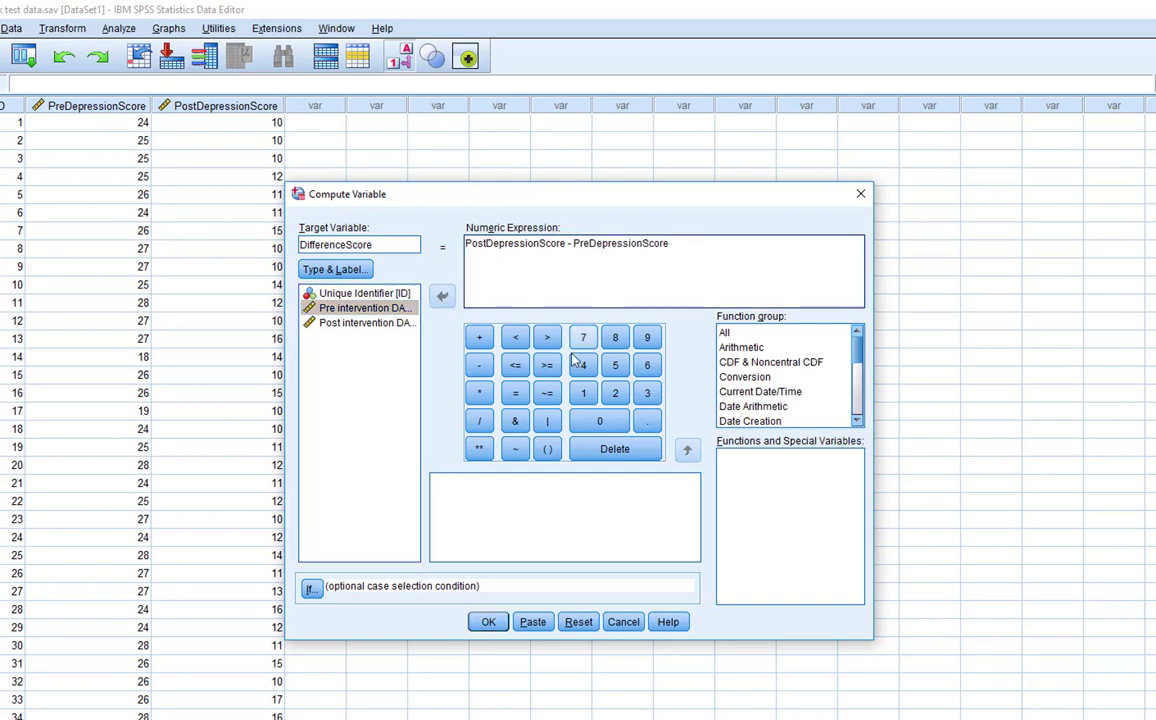
left_click(488, 621)
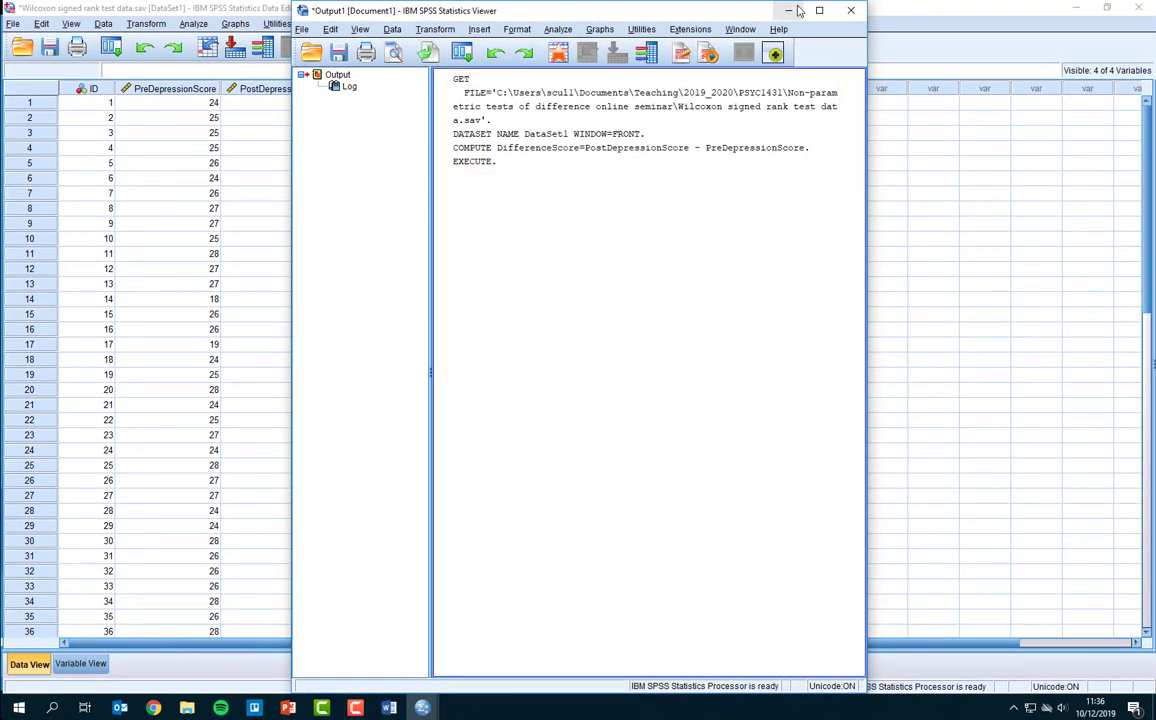
double_click(737, 9)
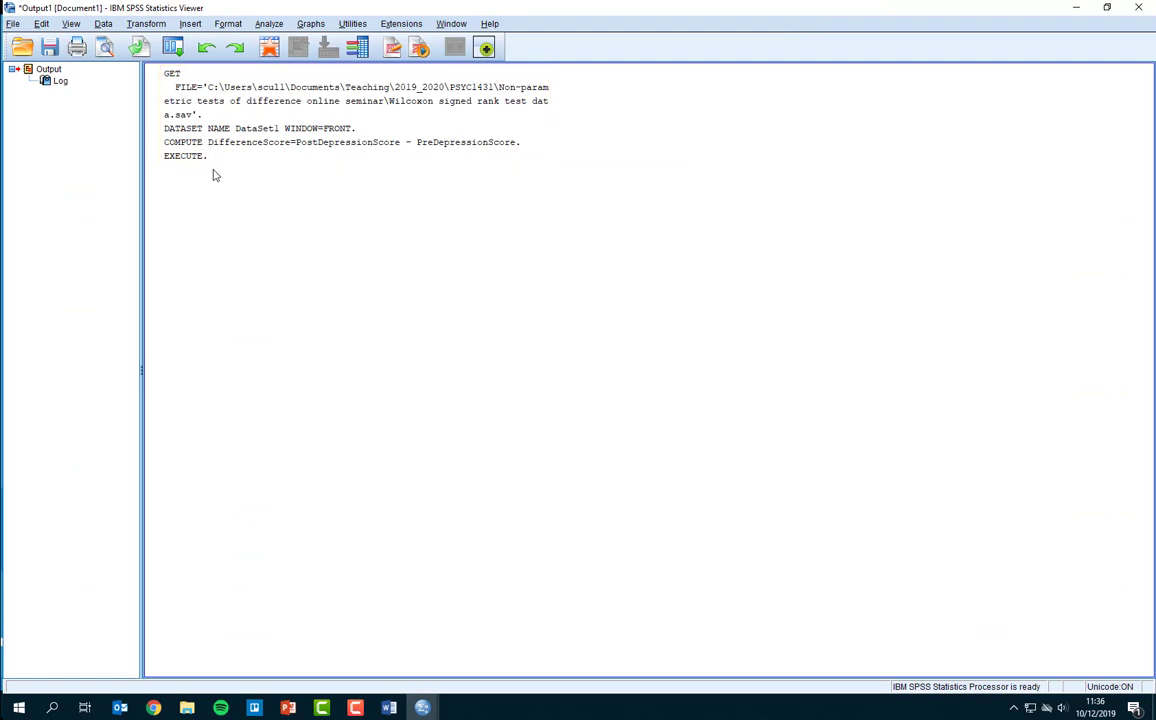
left_click(1074, 7)
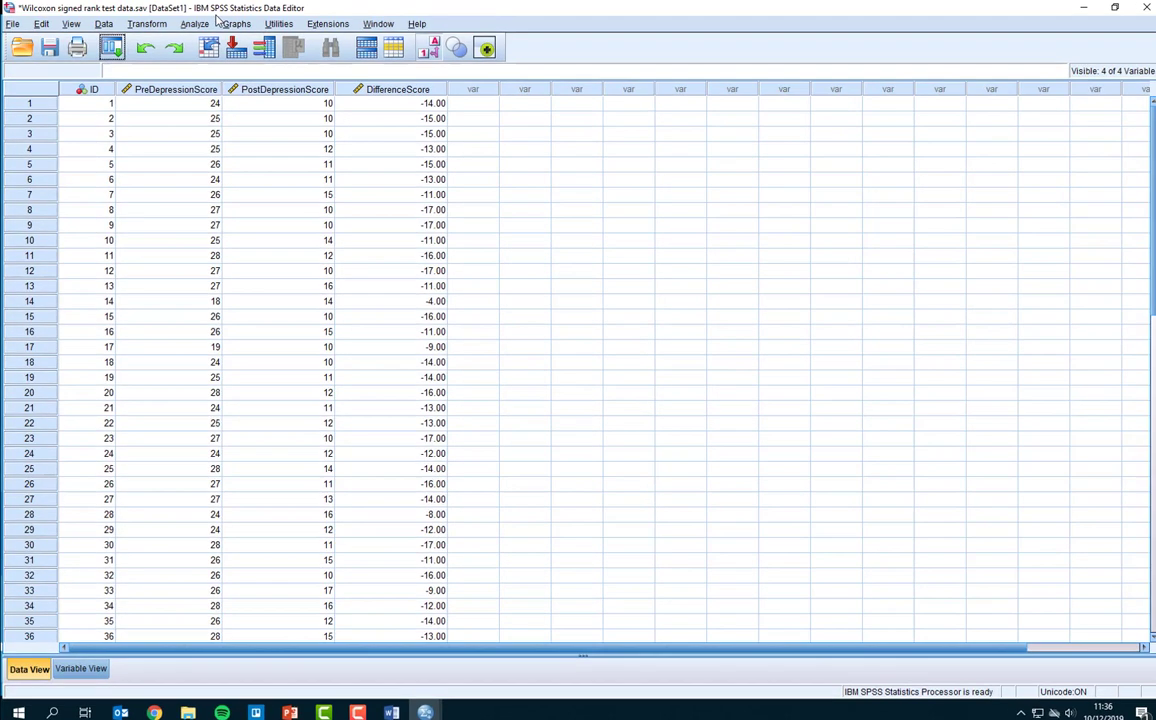
Set up an Explore analysis with DifferenceScore as the dependent variable
left_click(194, 23)
mouse_move(279, 58)
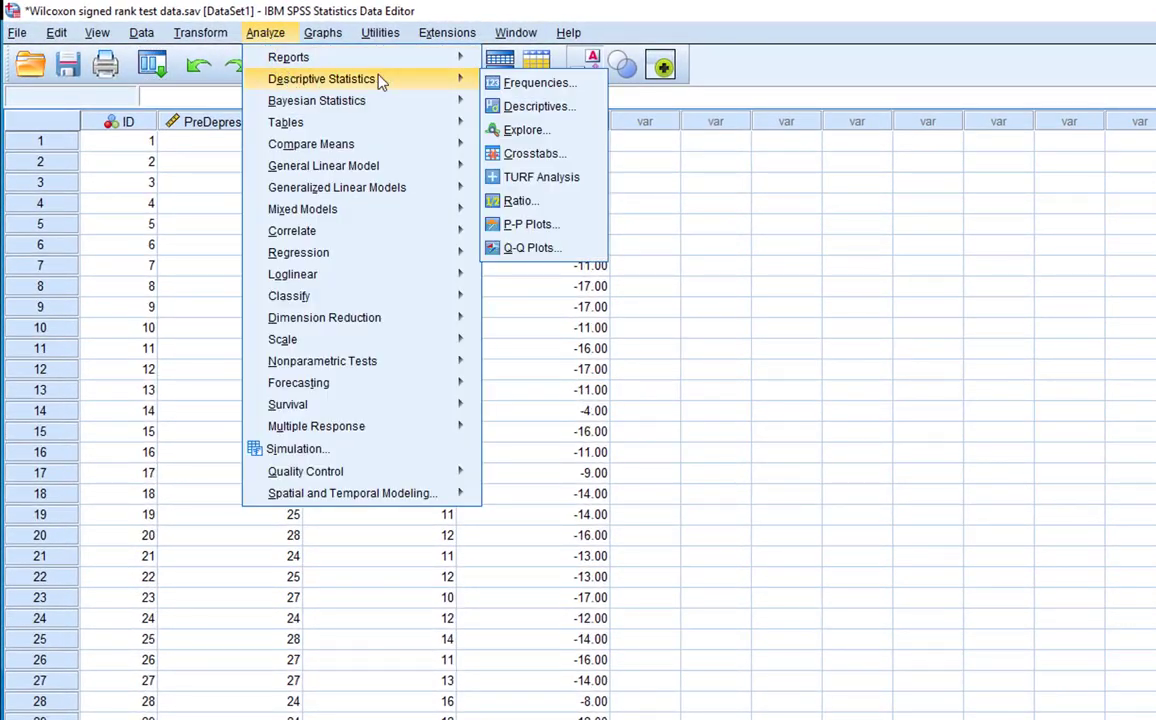
left_click(515, 130)
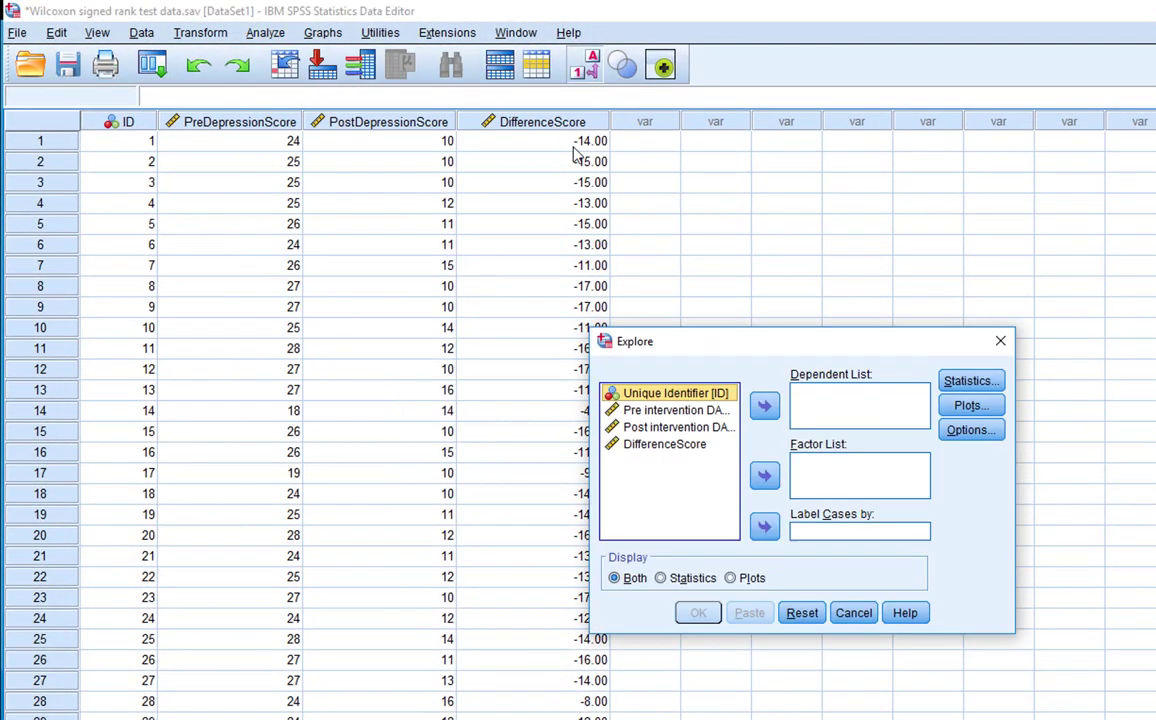
left_click(662, 452)
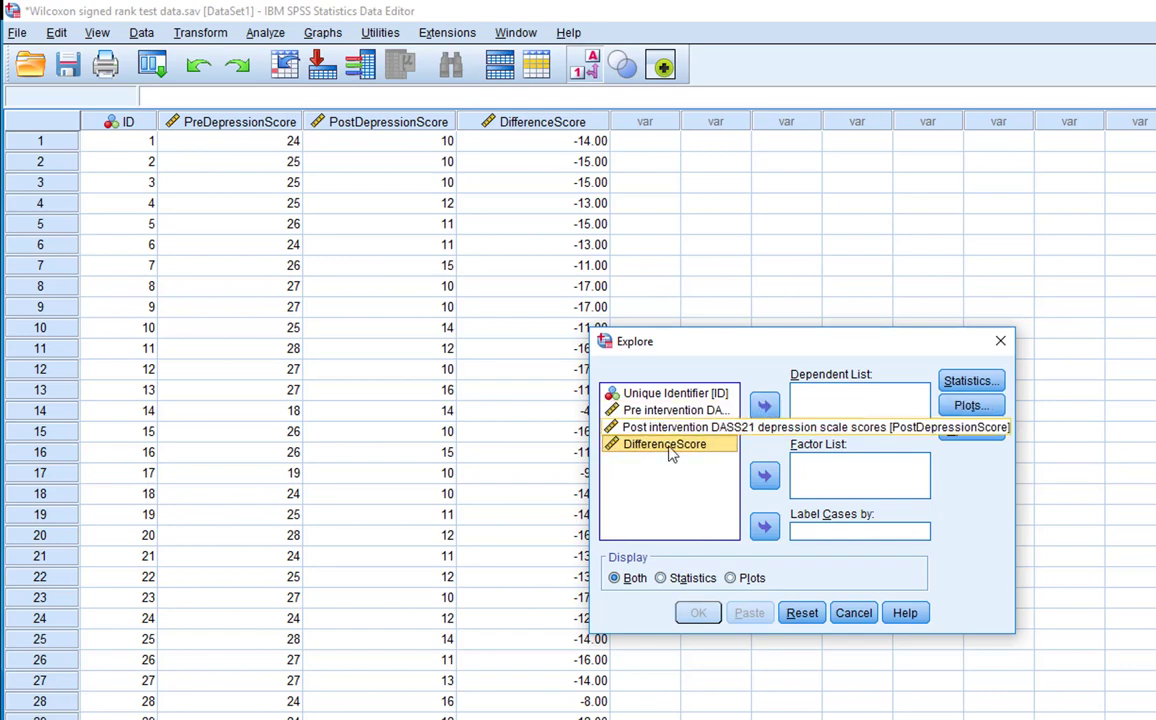
left_click(765, 407)
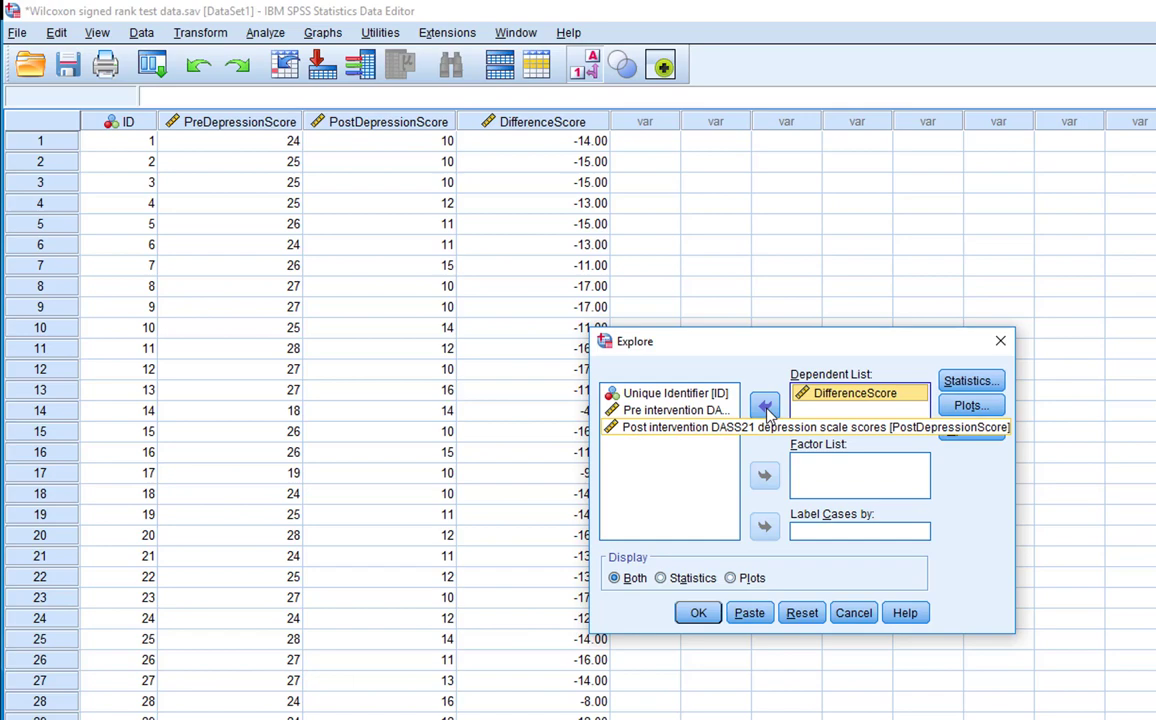
Add a histogram and normality plots with tests to the Explore analysis and run it
left_click(966, 405)
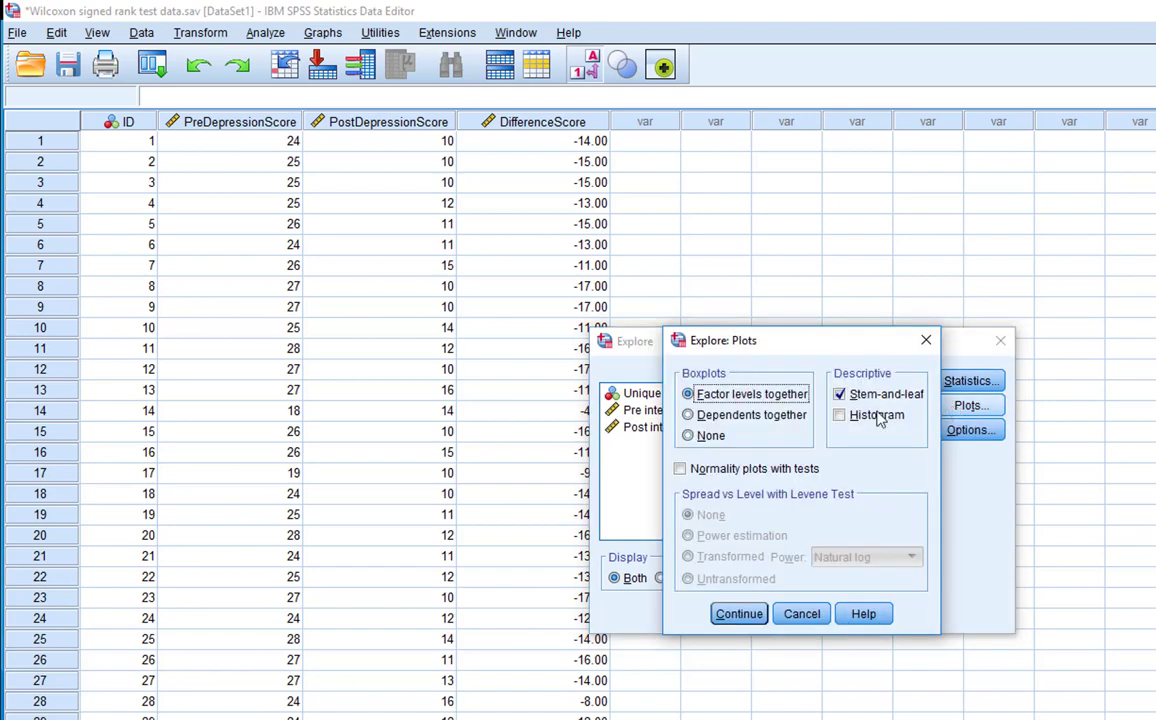
left_click(872, 415)
left_click(705, 472)
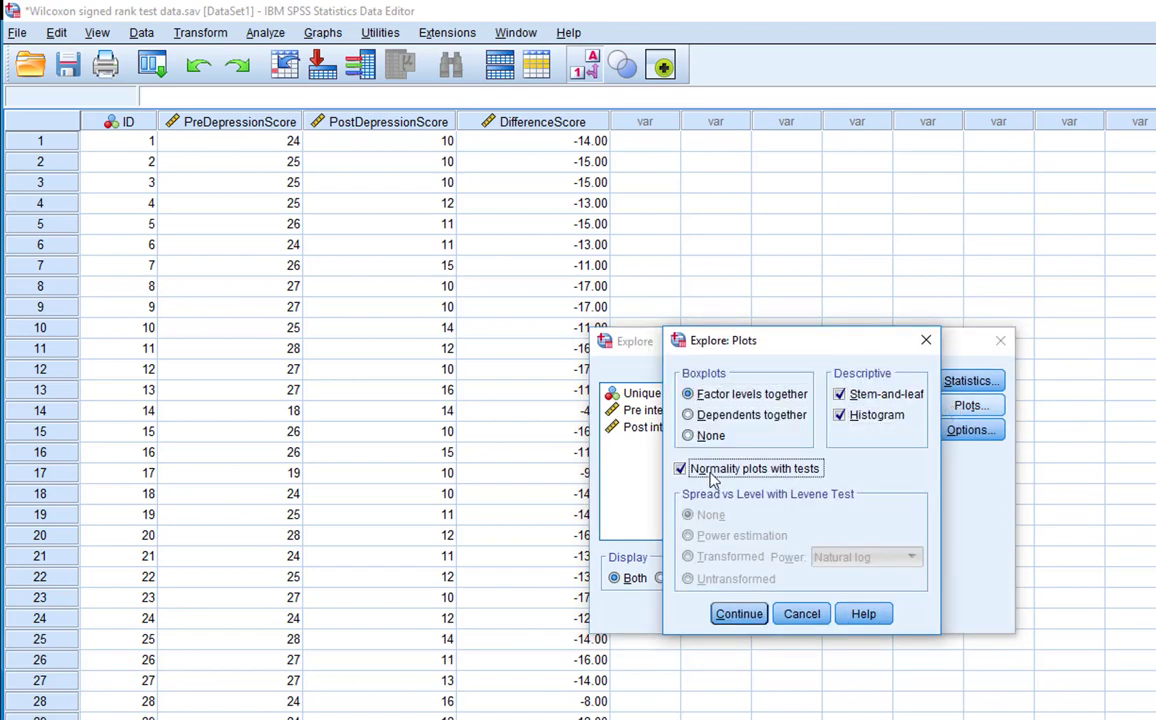
left_click(740, 614)
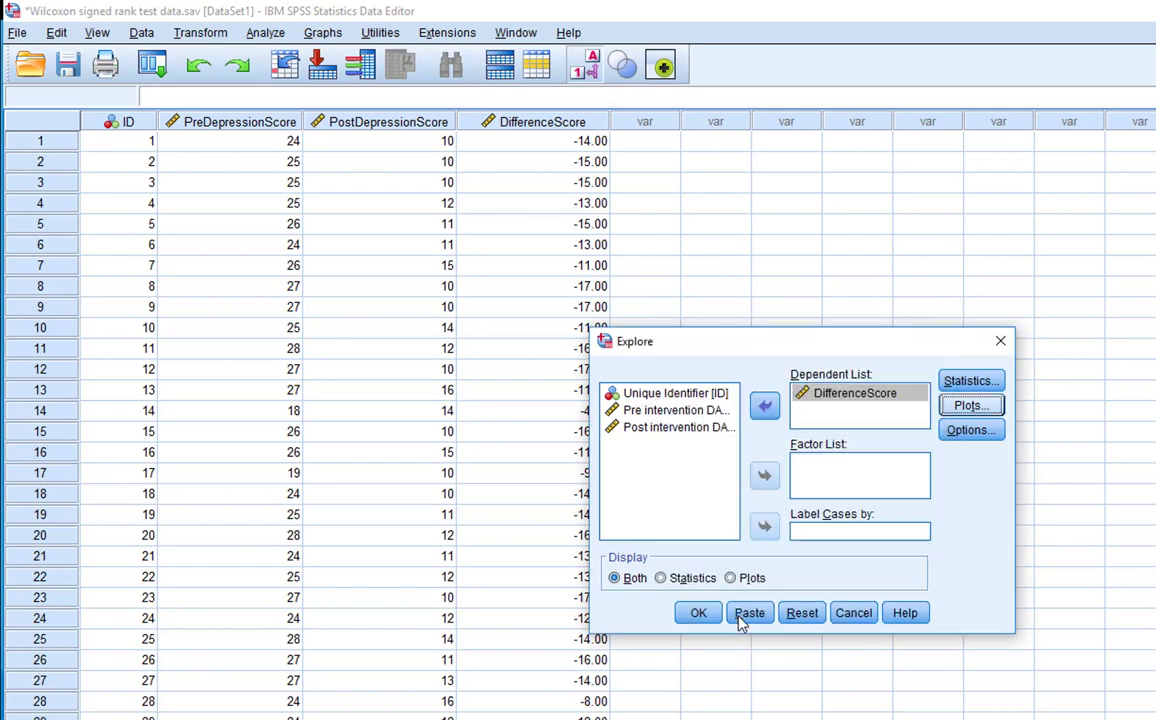
left_click(690, 644)
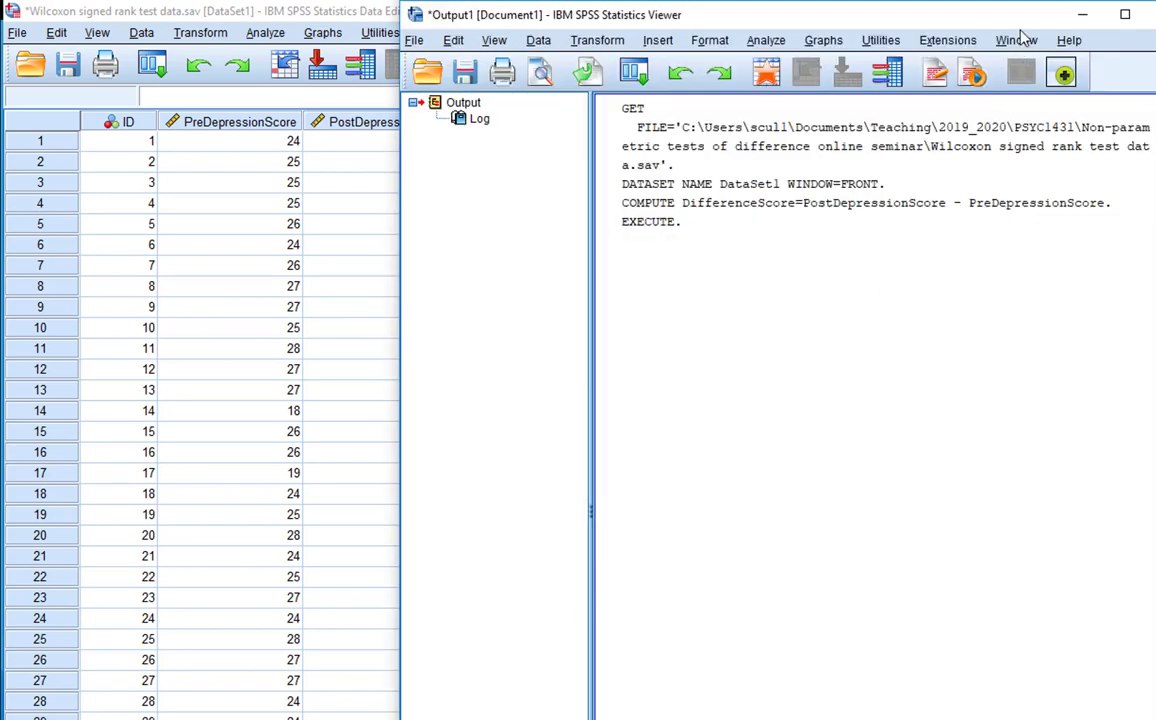
Maximise the output window and examine DifferenceScore's skewness and kurtosis, Shapiro-Wilk test, histogram and stem-and-leaf plot
double_click(925, 28)
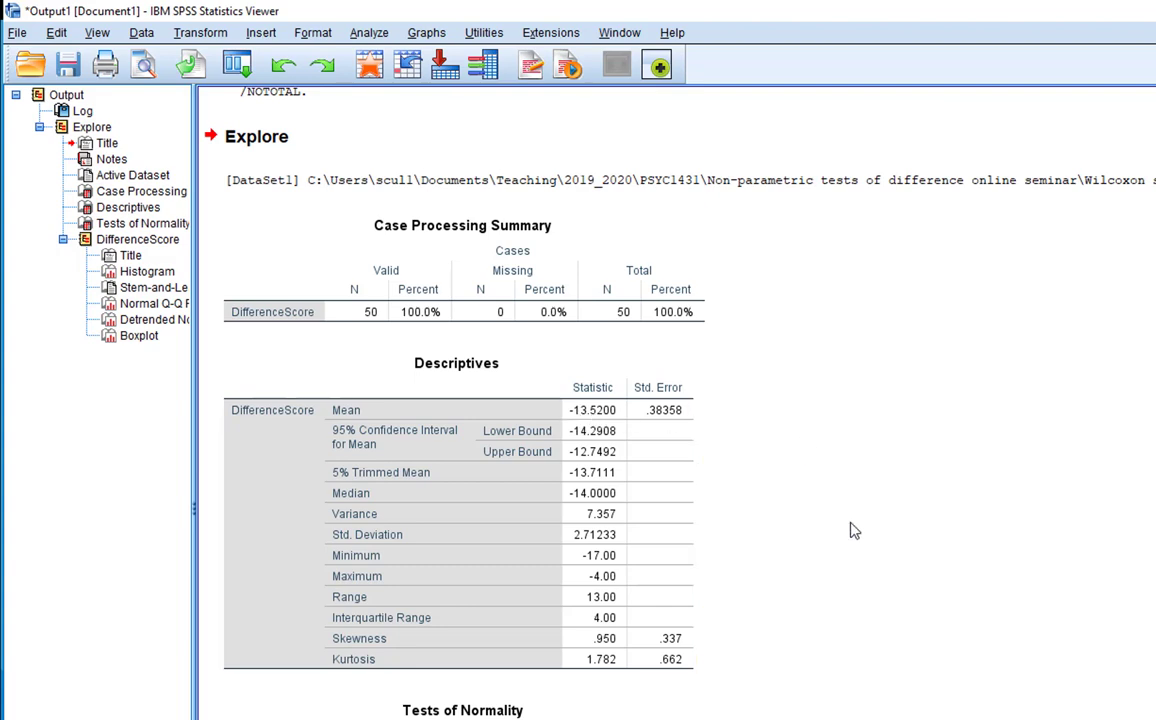
scroll(779, 529, "down", 2)
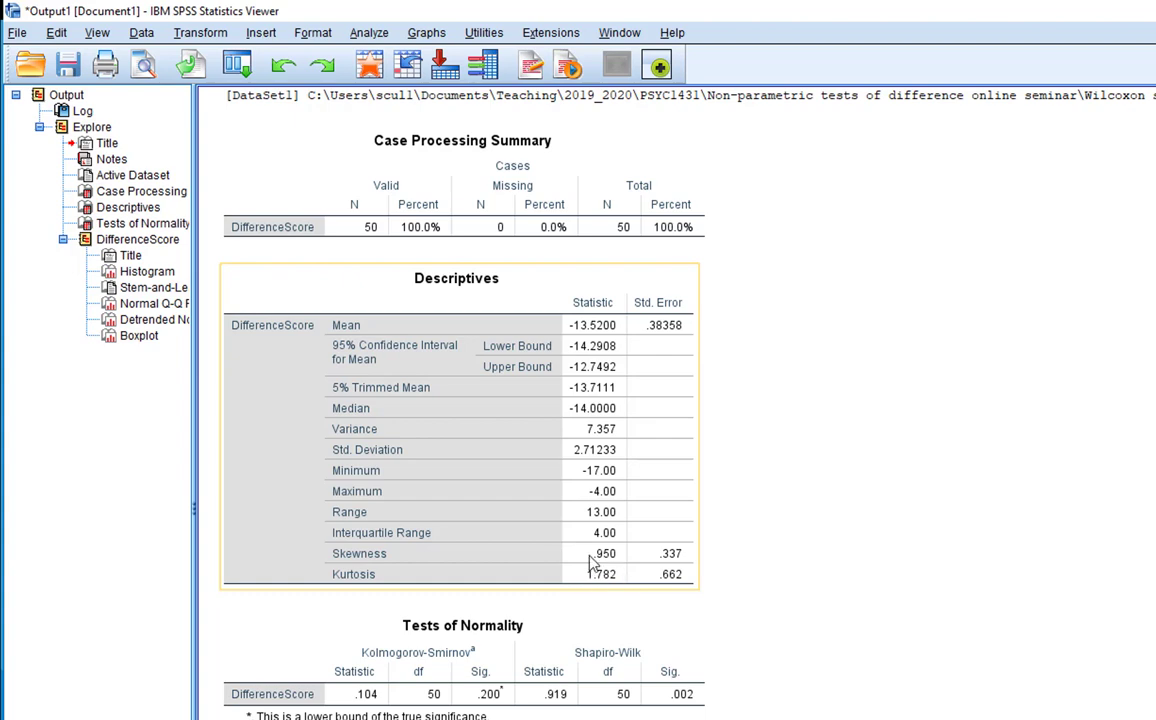
scroll(650, 615, "down", 3)
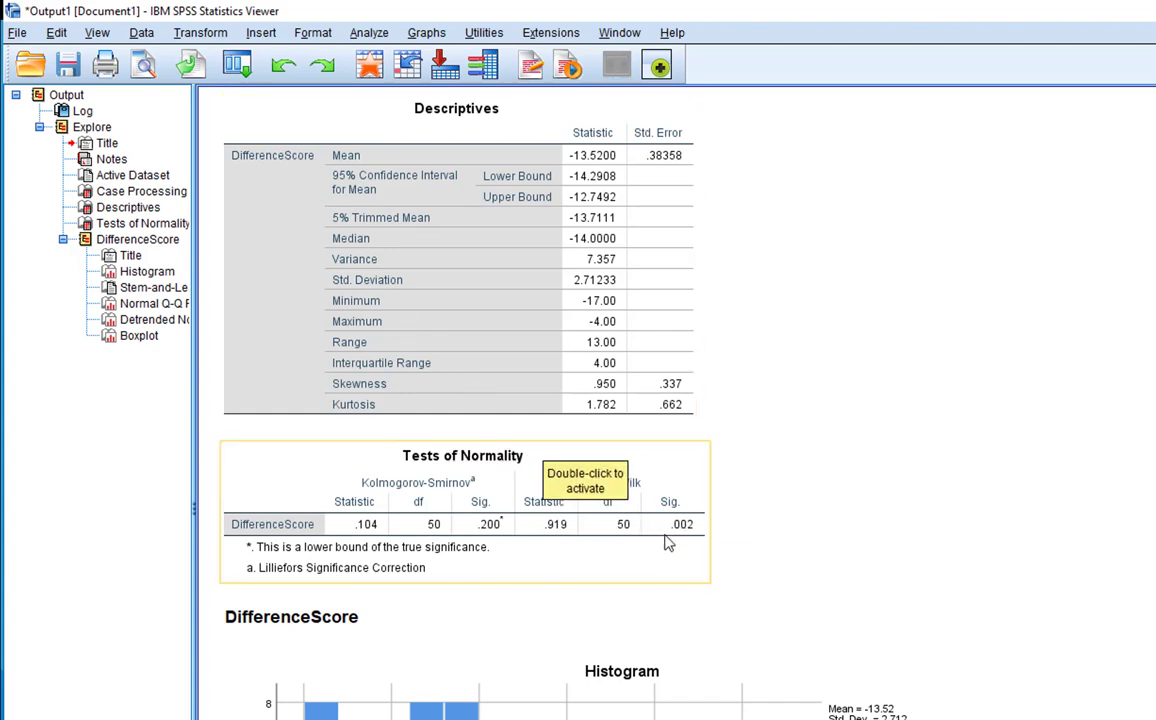
scroll(760, 560, "down", 5)
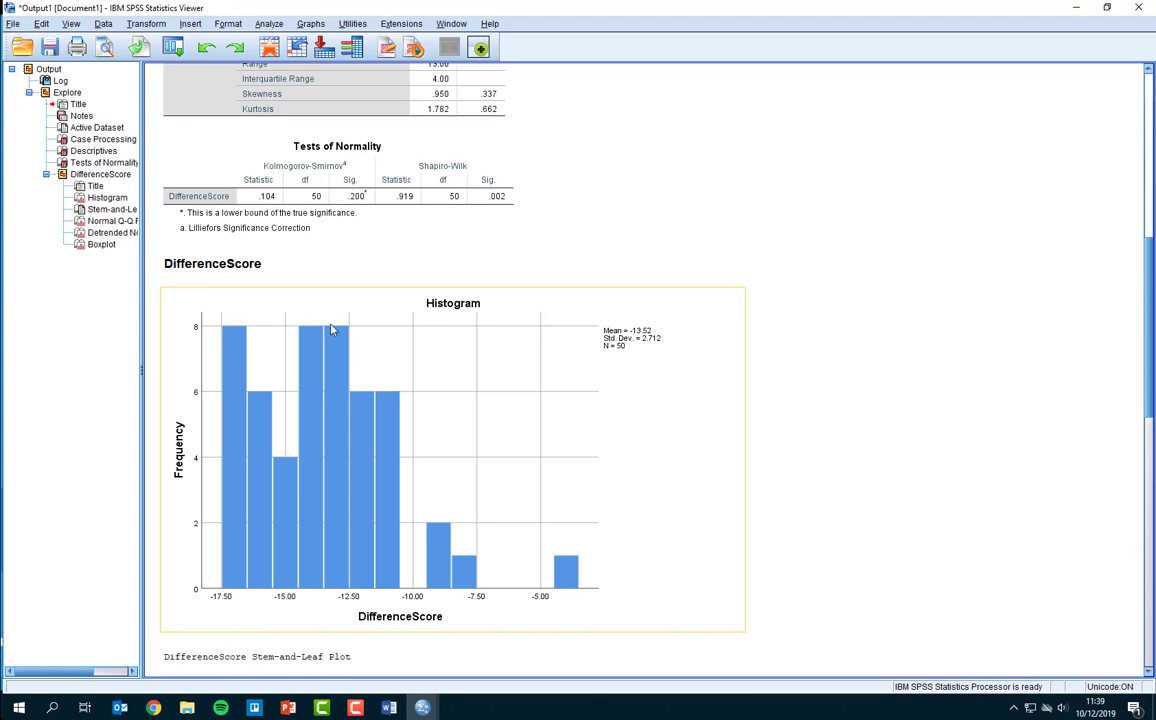
left_click(401, 562)
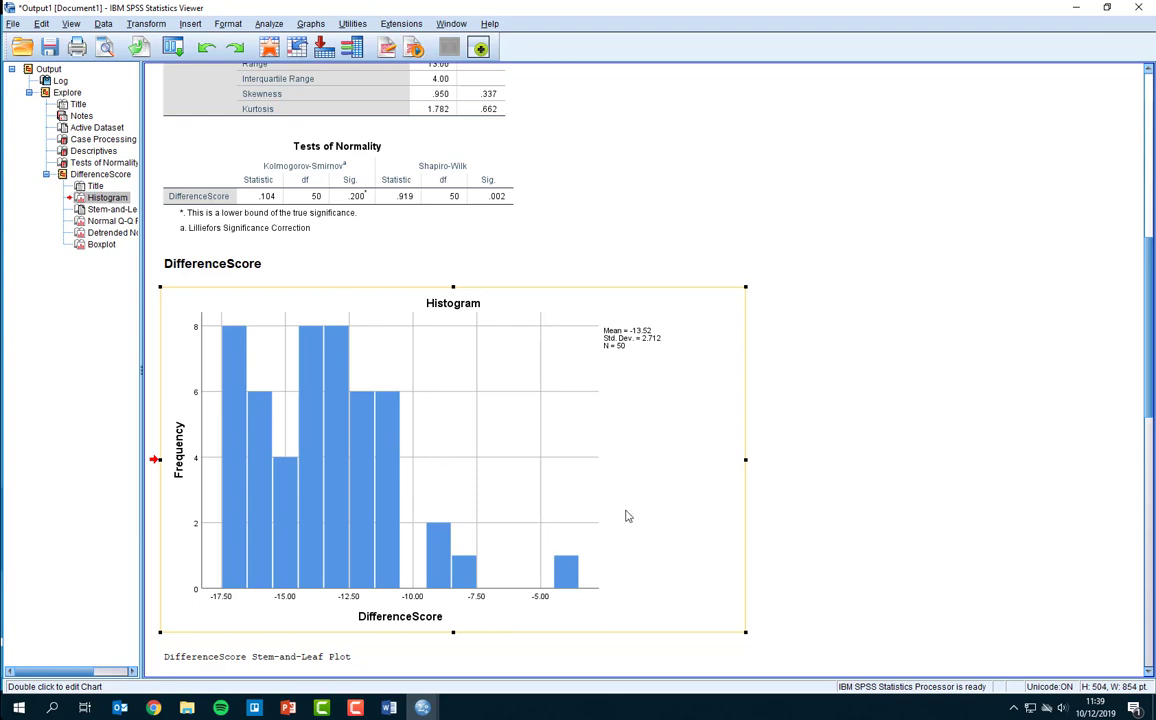
left_click_drag(403, 382, 655, 359)
scroll(962, 330, "down", 3)
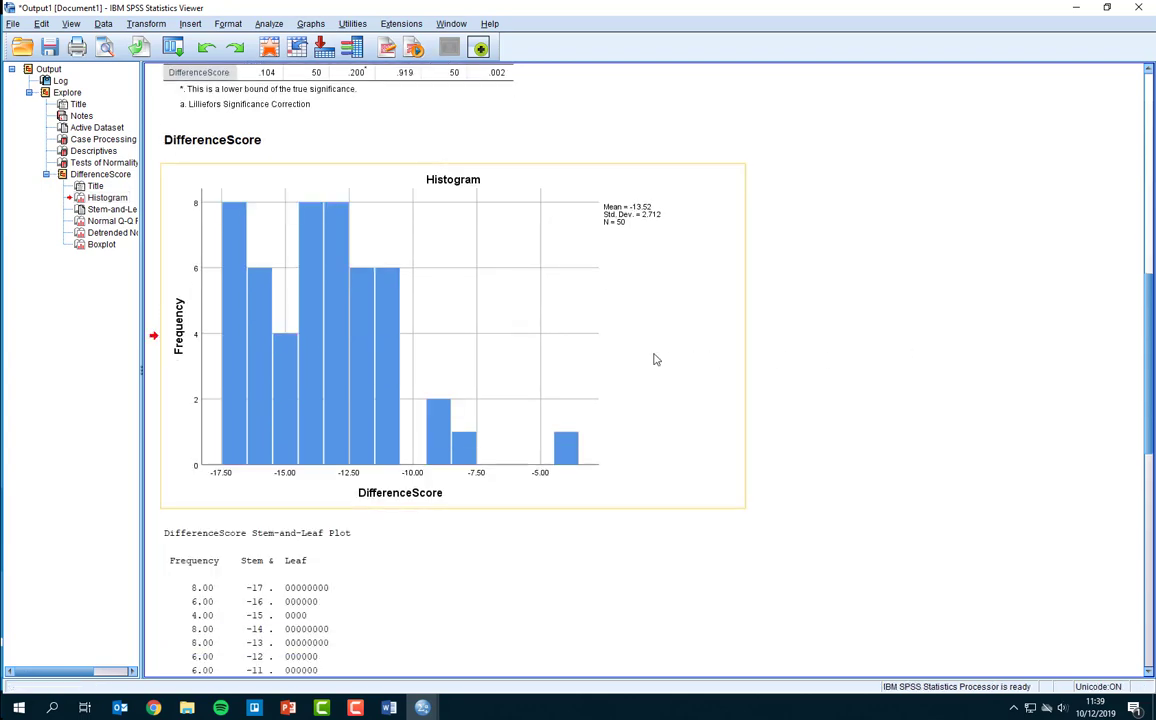
scroll(490, 445, "down", 5)
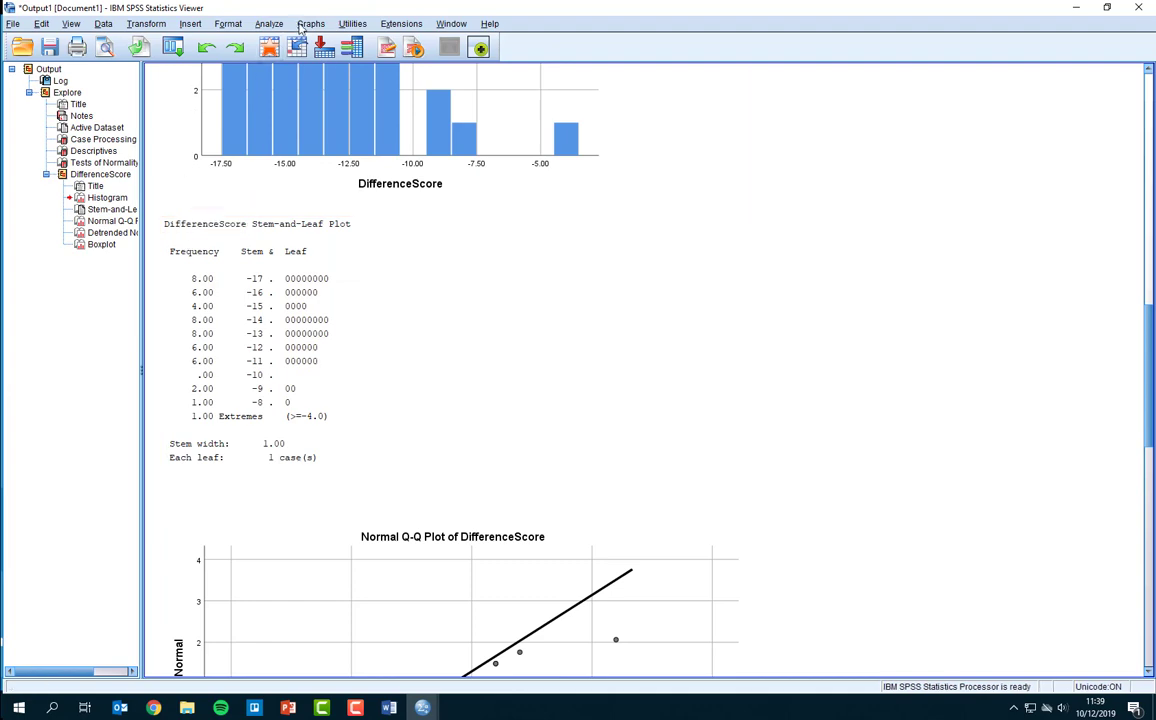
Run the legacy two-related-samples Wilcoxon test pairing pre with post intervention DASS21 depression scores, and check its output
left_click(270, 24)
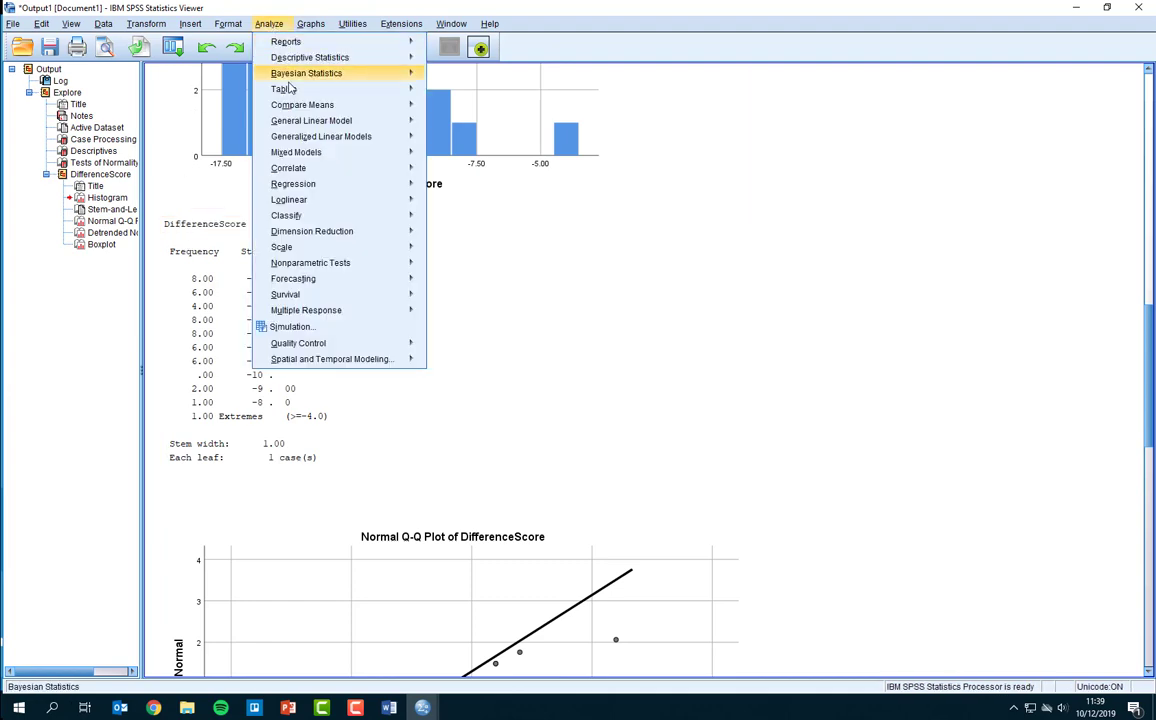
mouse_move(377, 267)
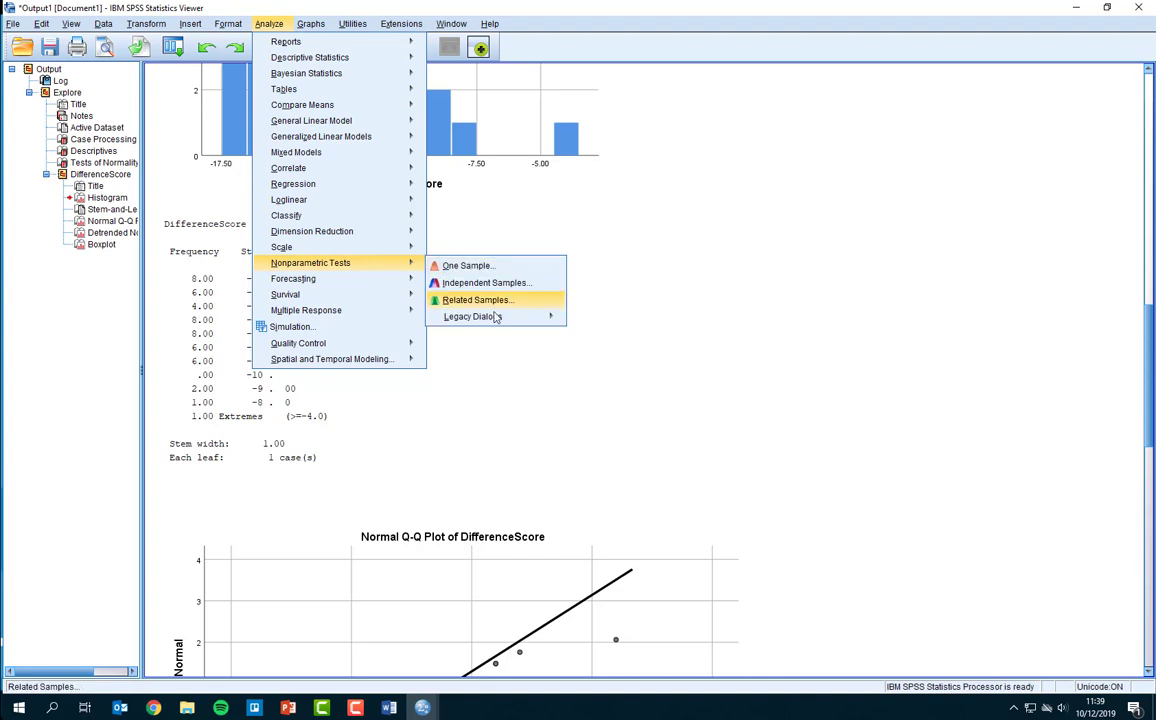
mouse_move(518, 327)
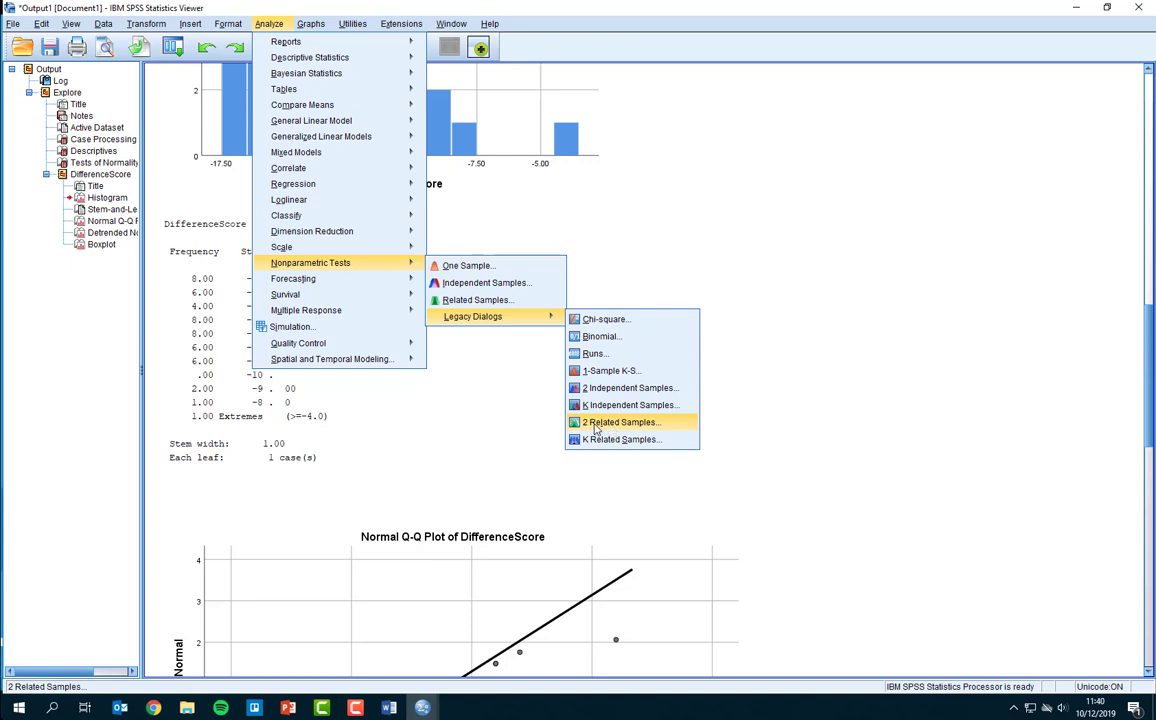
left_click(645, 422)
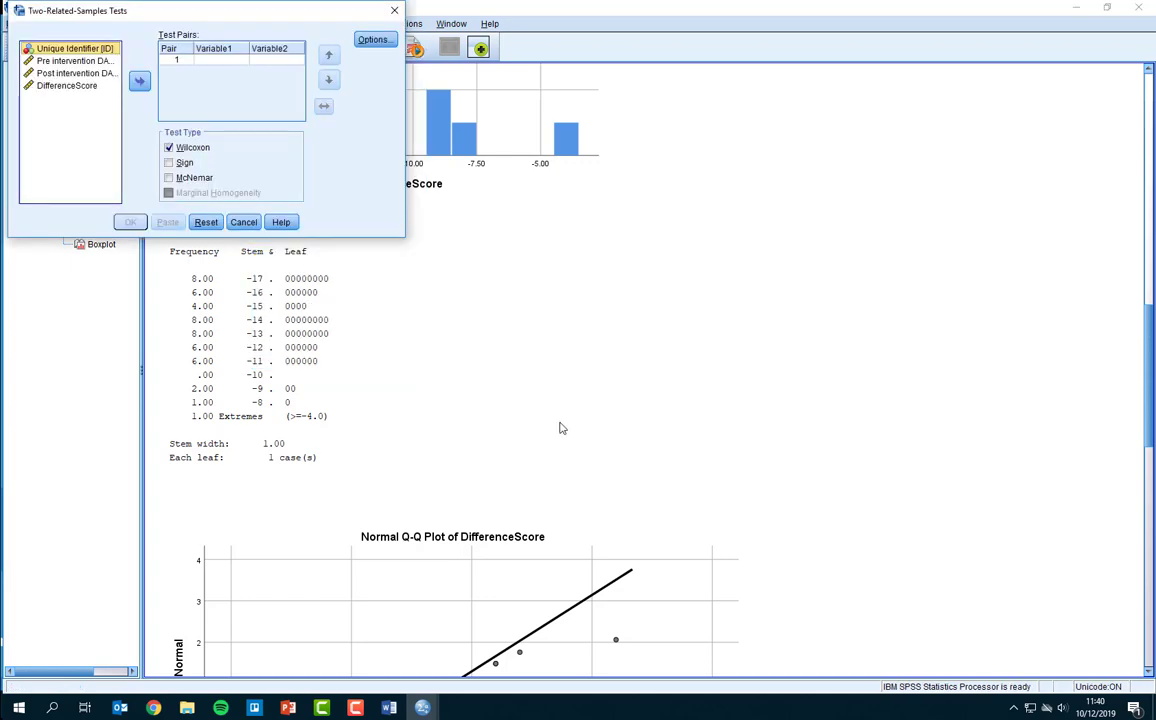
left_click_drag(255, 13, 437, 216)
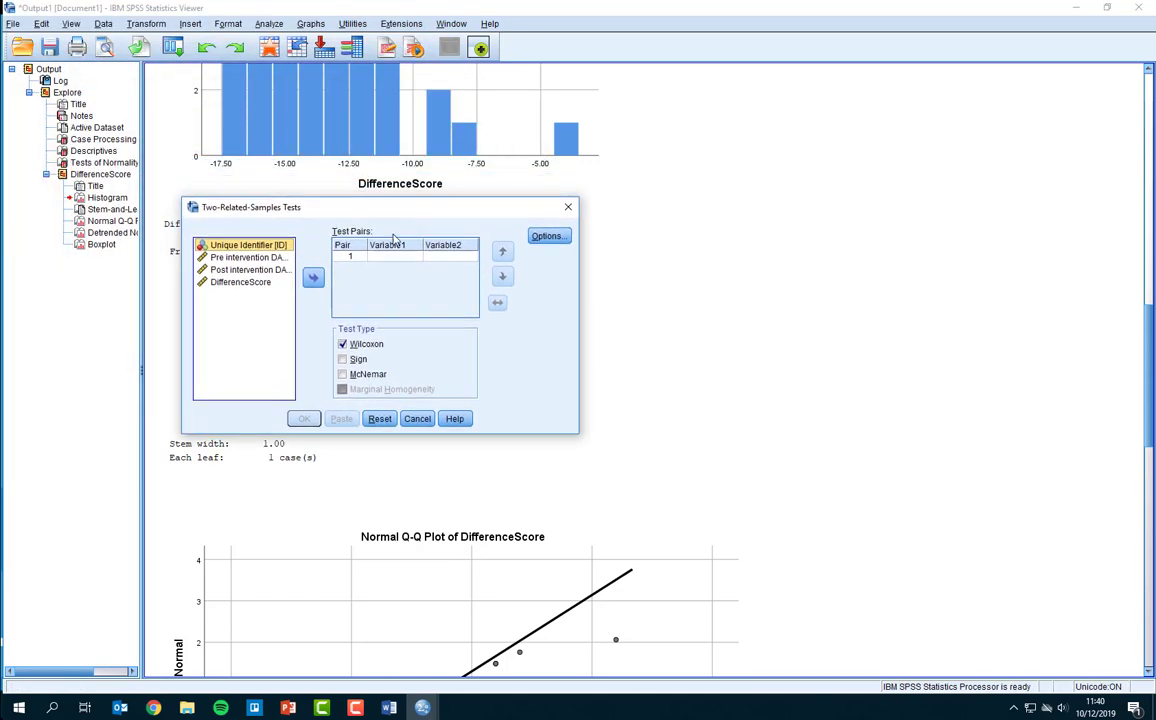
left_click(228, 259)
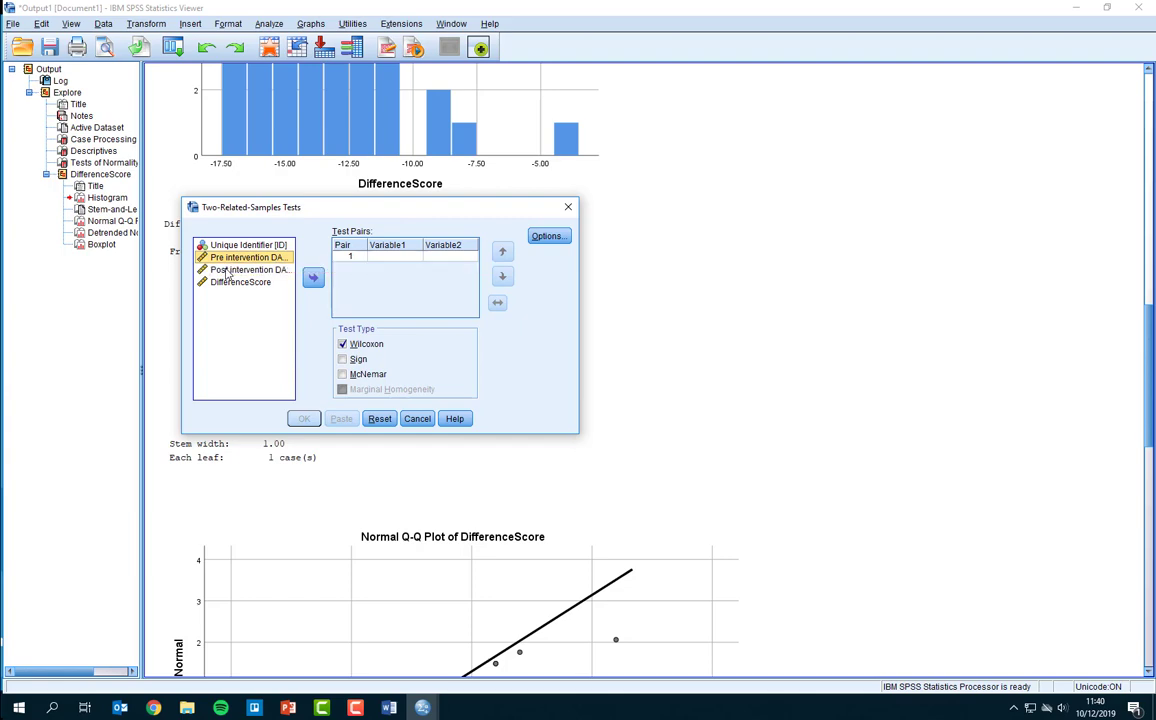
left_click(229, 270, "ctrl")
left_click(314, 280)
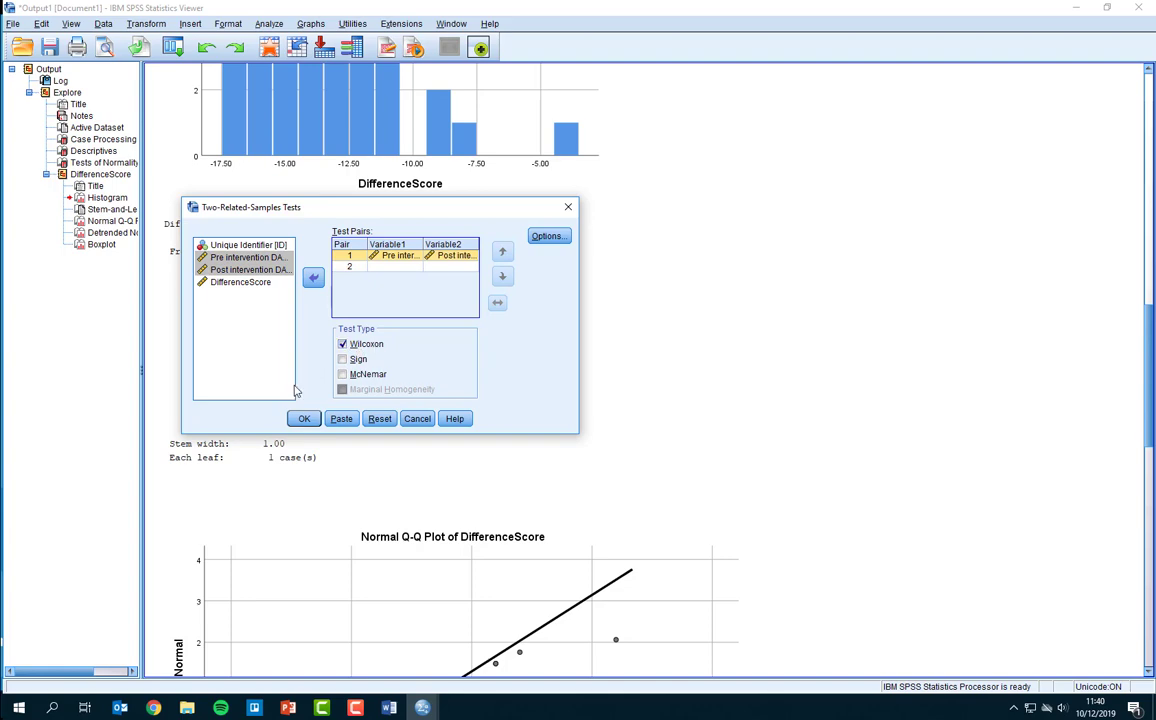
left_click(302, 419)
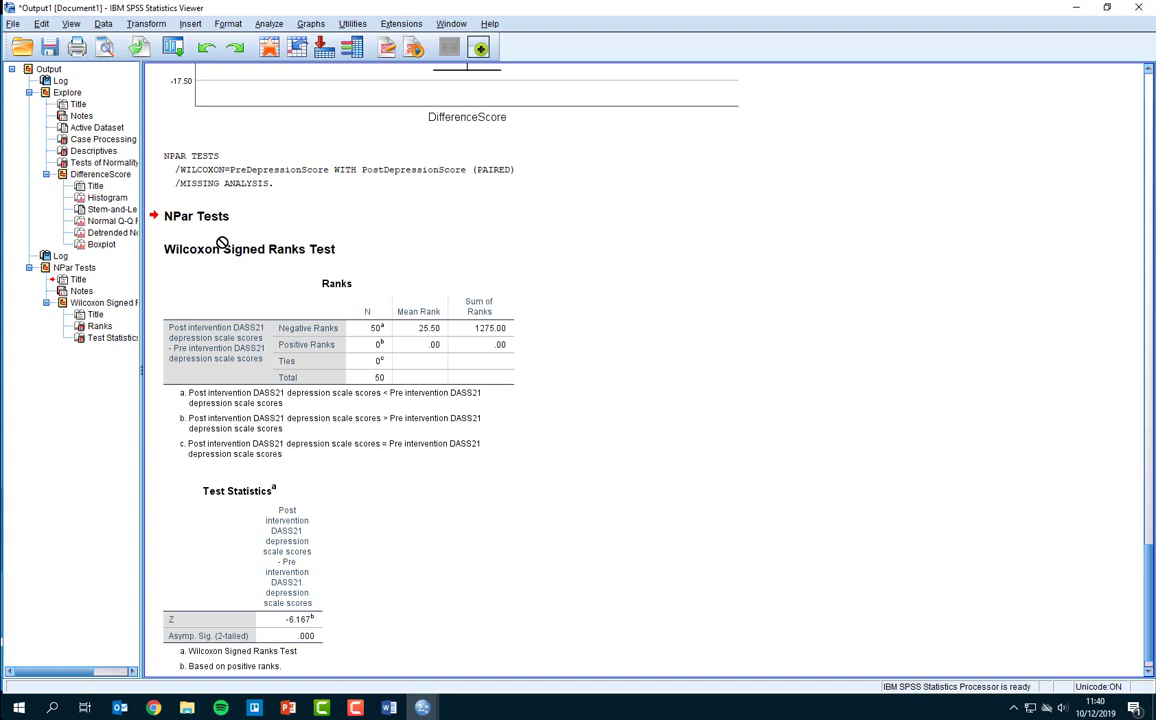
left_click(281, 327)
left_click(208, 222)
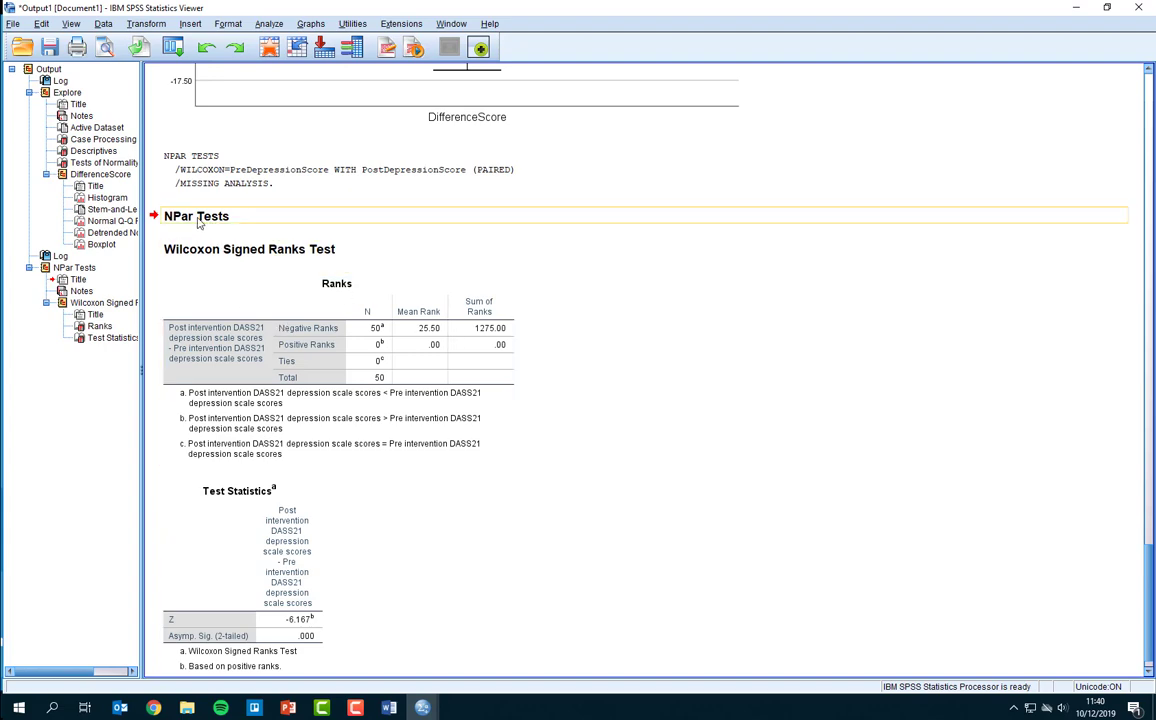
Examine the Wilcoxon Signed Ranks output, reading the Ranks table, its footnotes and the Z and significance values in Test Statistics
left_click(185, 257)
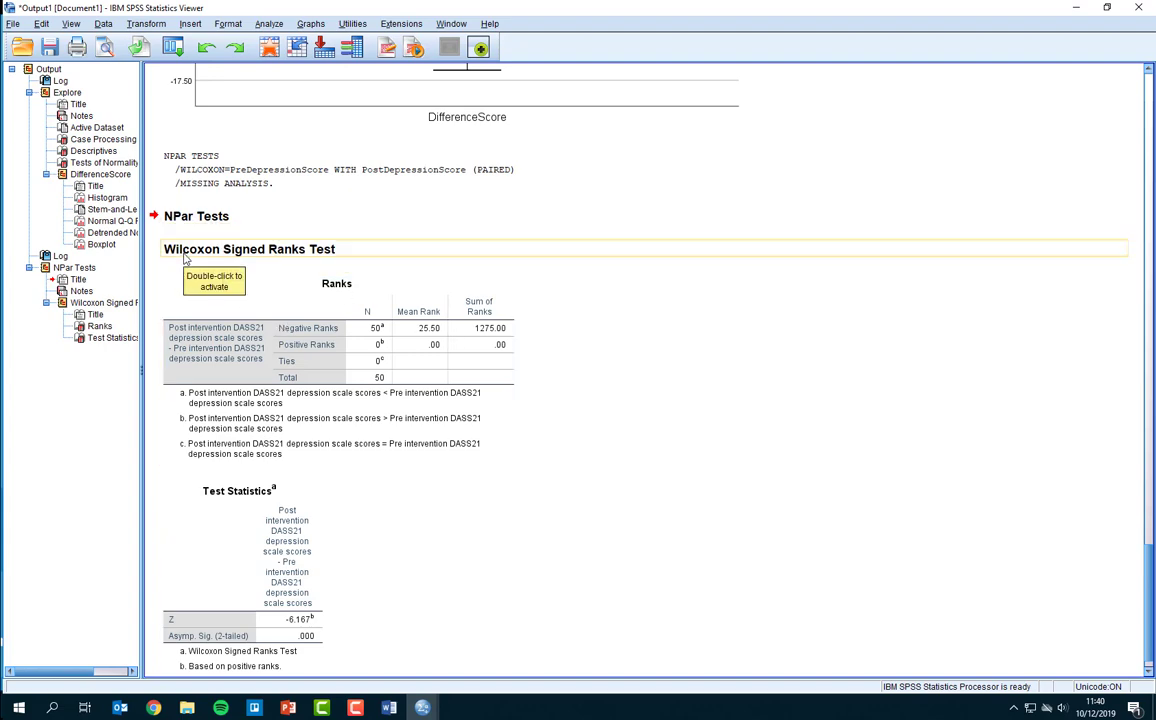
left_click(397, 343)
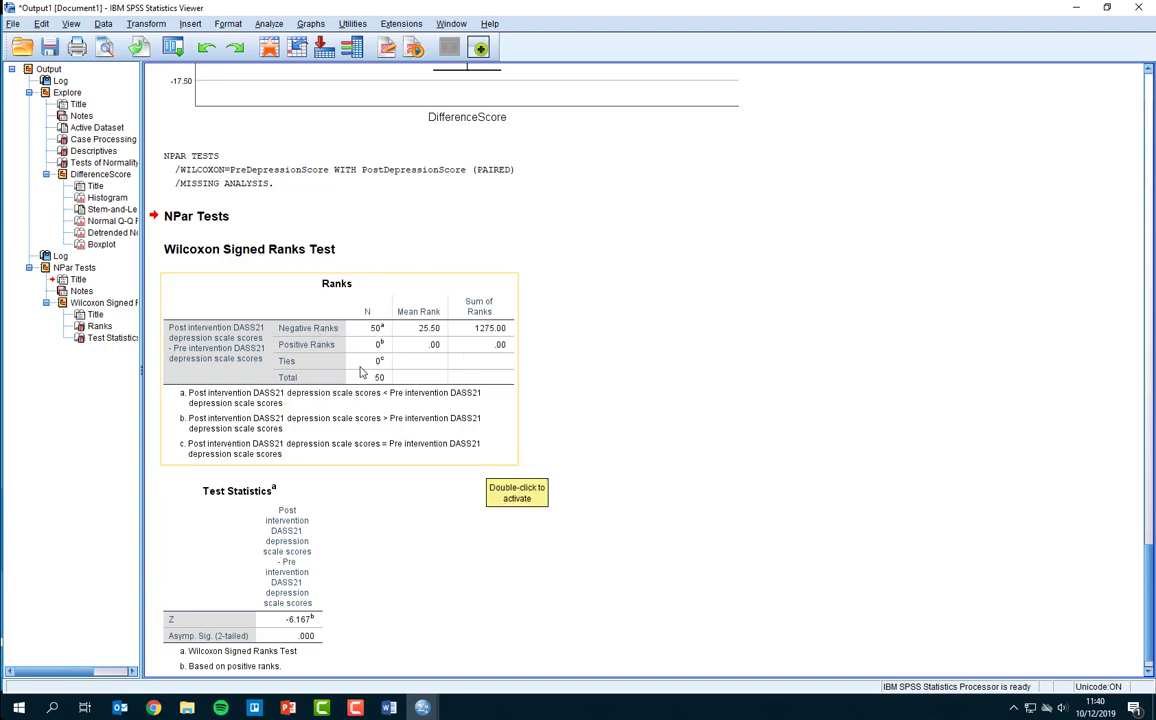
scroll(287, 376, "down", 1)
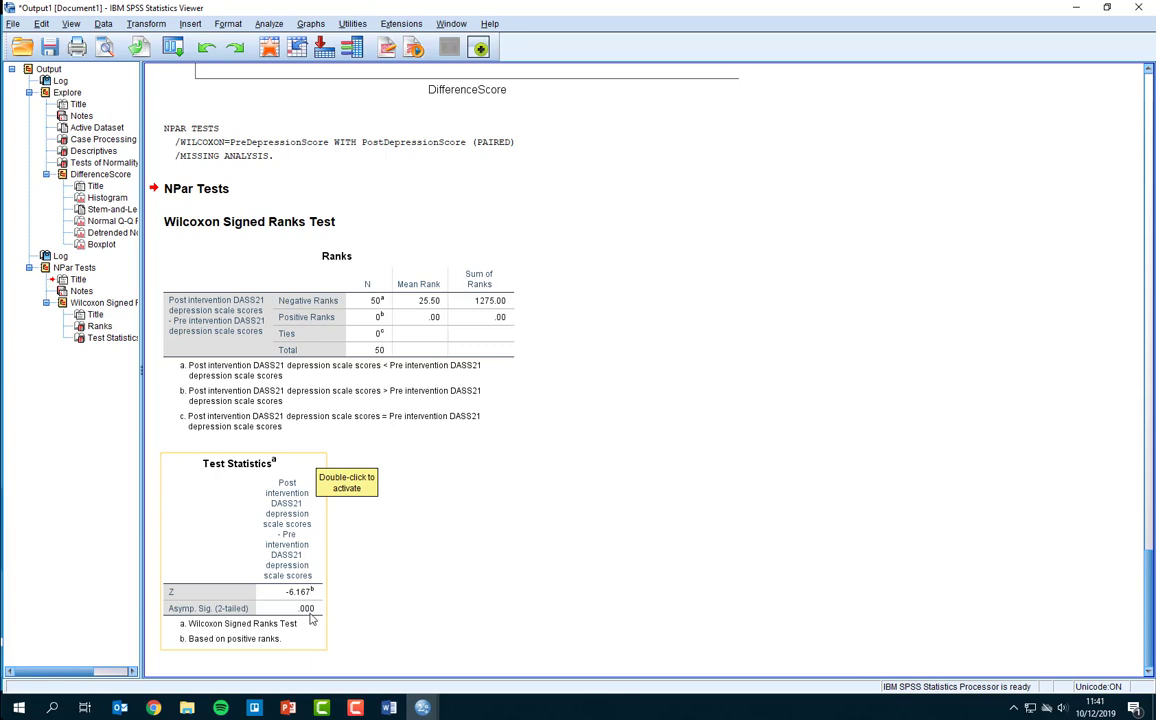
left_click_drag(310, 620, 290, 447)
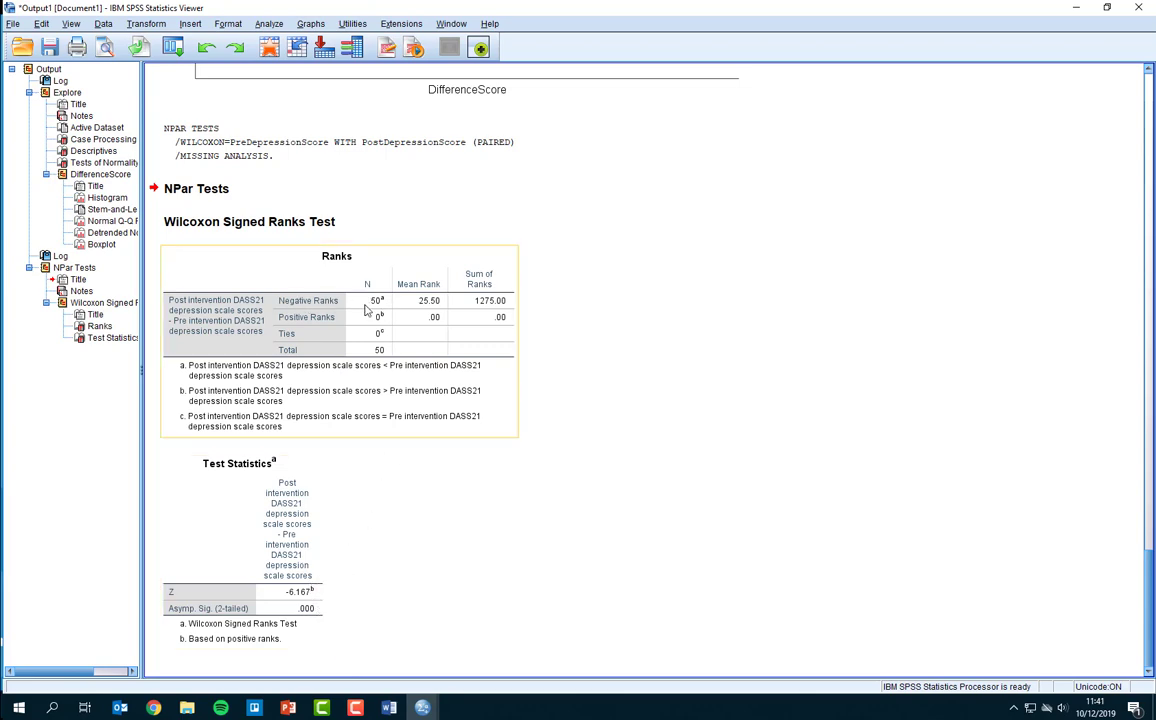
left_click_drag(318, 307, 355, 76)
Run Explore with the pre and post intervention DASS21 depression scores as dependent variables in place of DifferenceScore
left_click(267, 24)
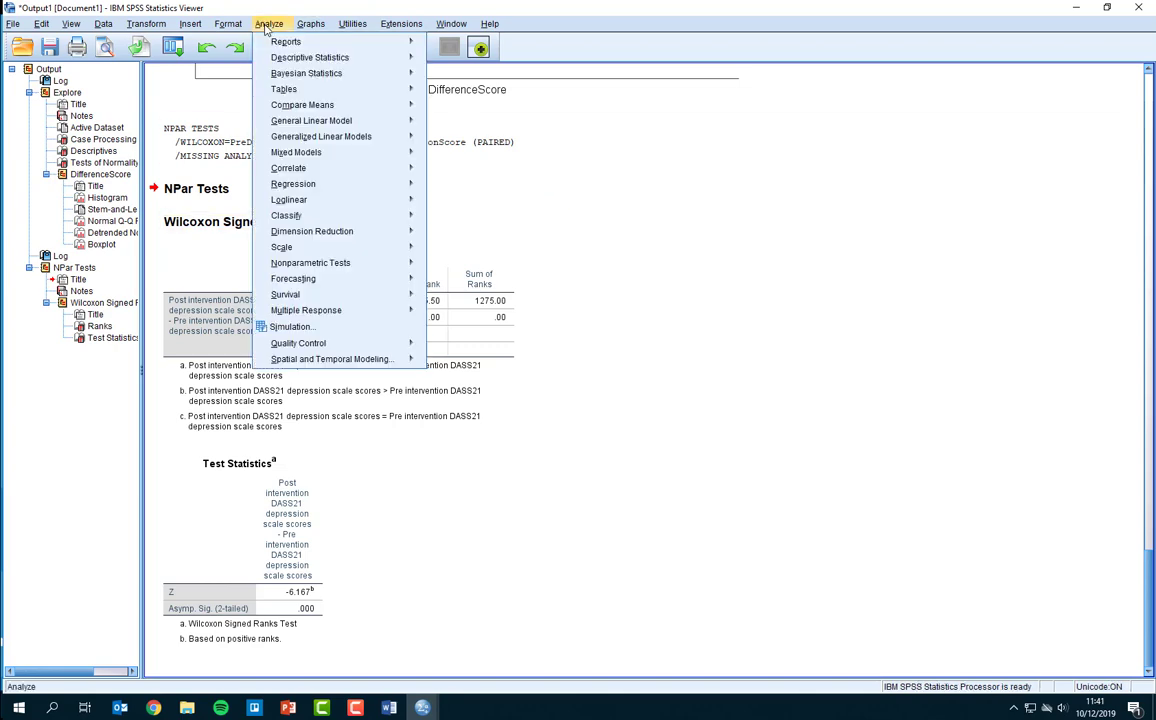
mouse_move(300, 57)
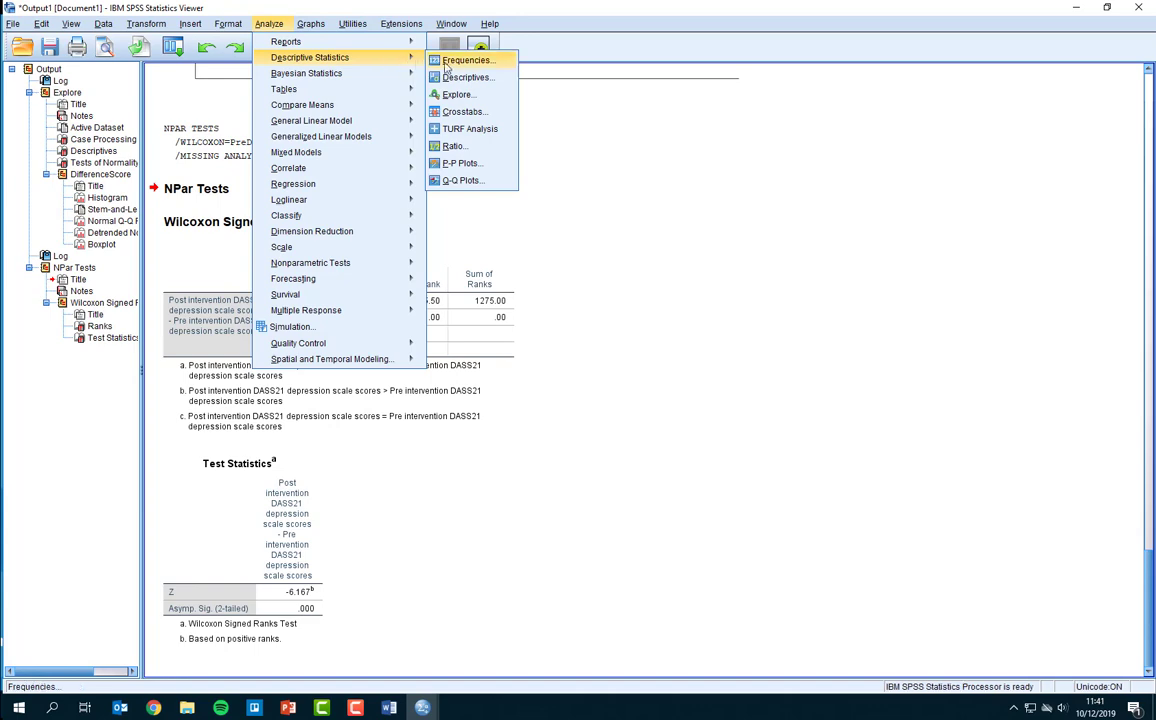
left_click(458, 94)
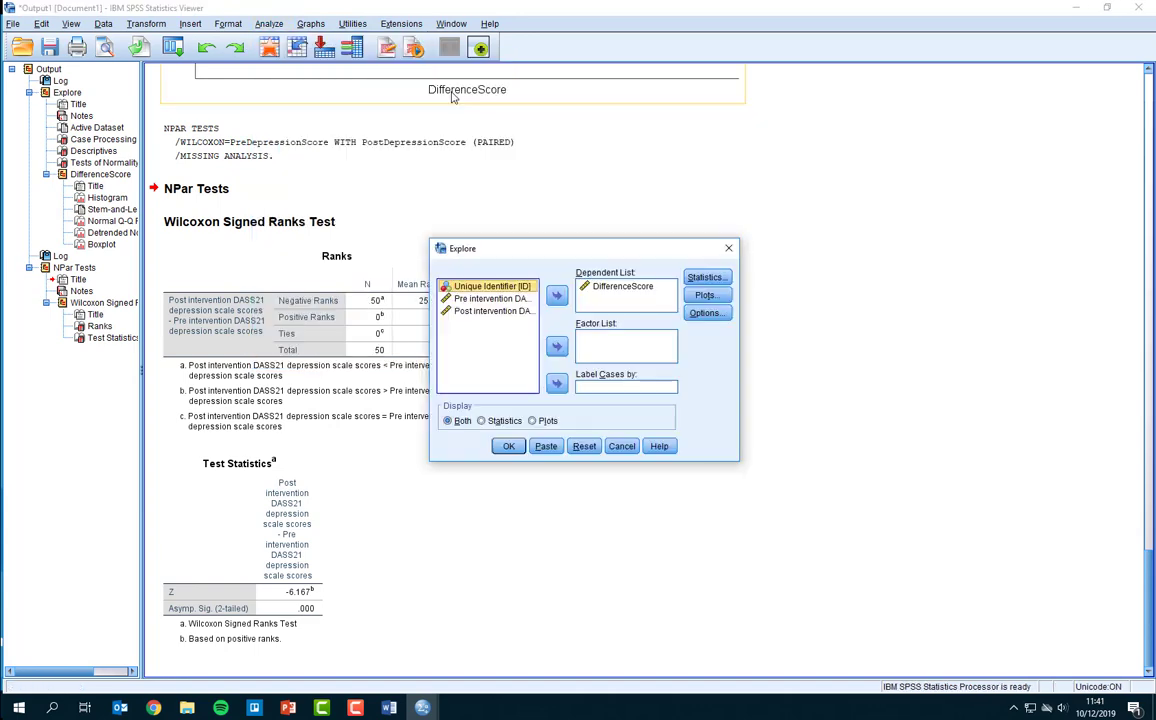
left_click(606, 286)
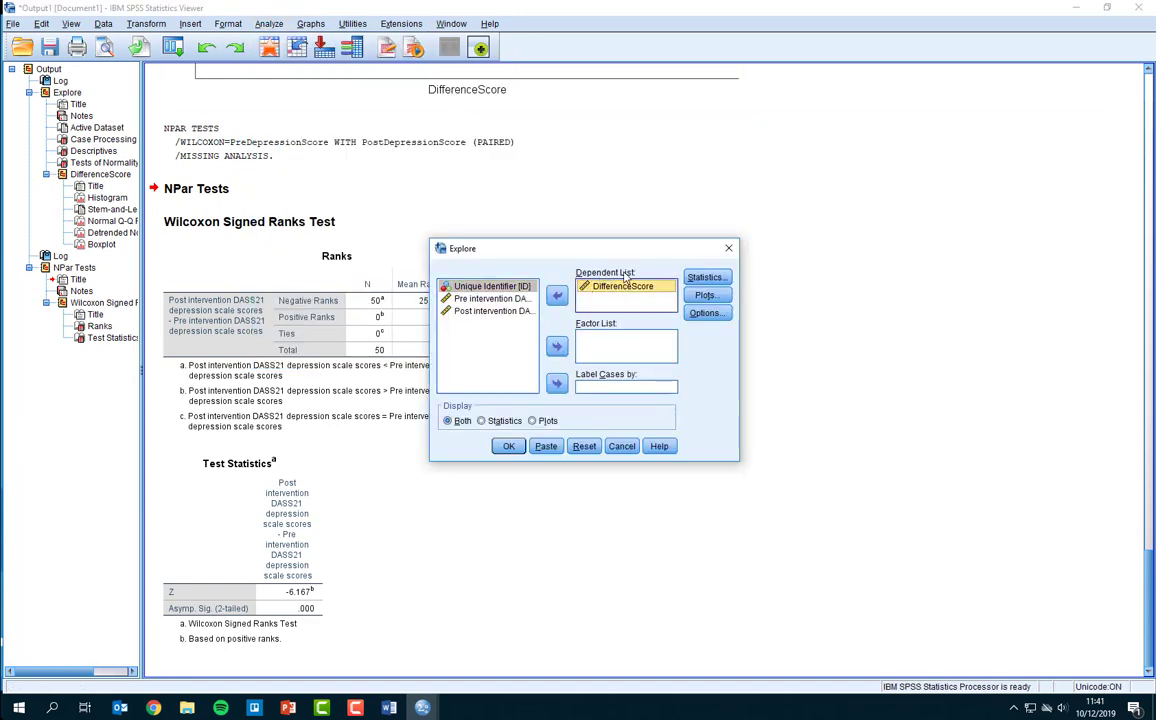
left_click_drag(592, 280, 628, 292)
left_click(492, 298)
left_click(492, 311, "shift")
left_click(508, 446)
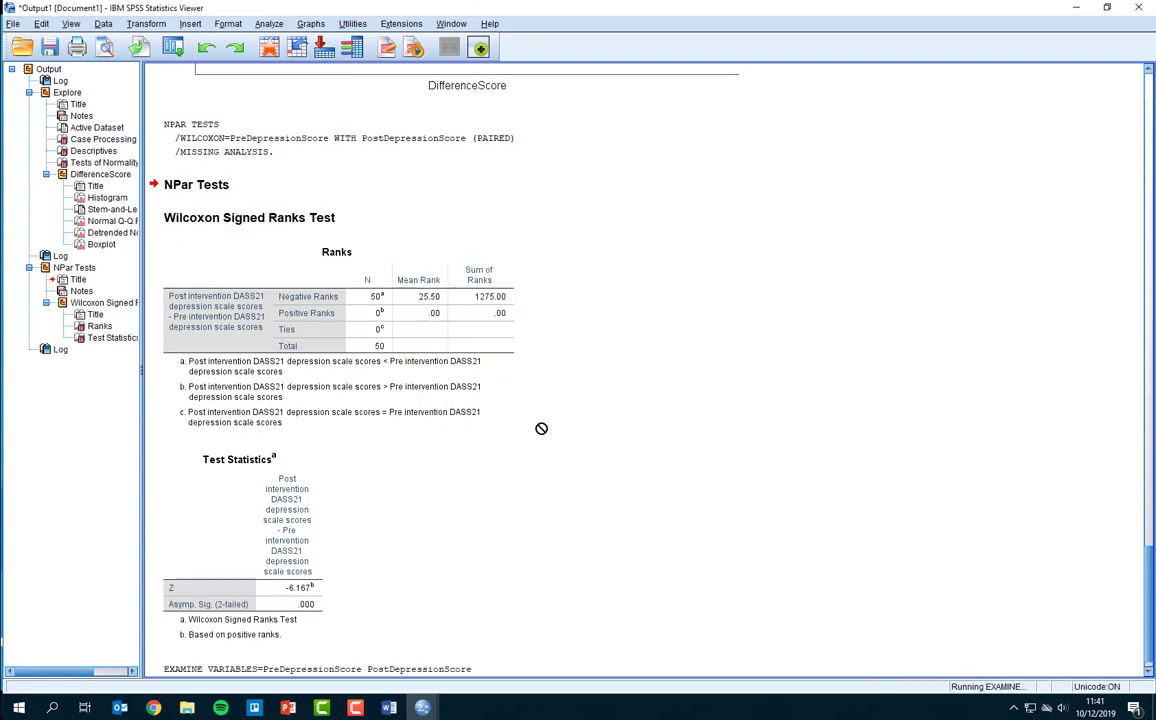
Read the Descriptives table for the medians of the pre and post intervention DASS21 depression scores
left_click(530, 345)
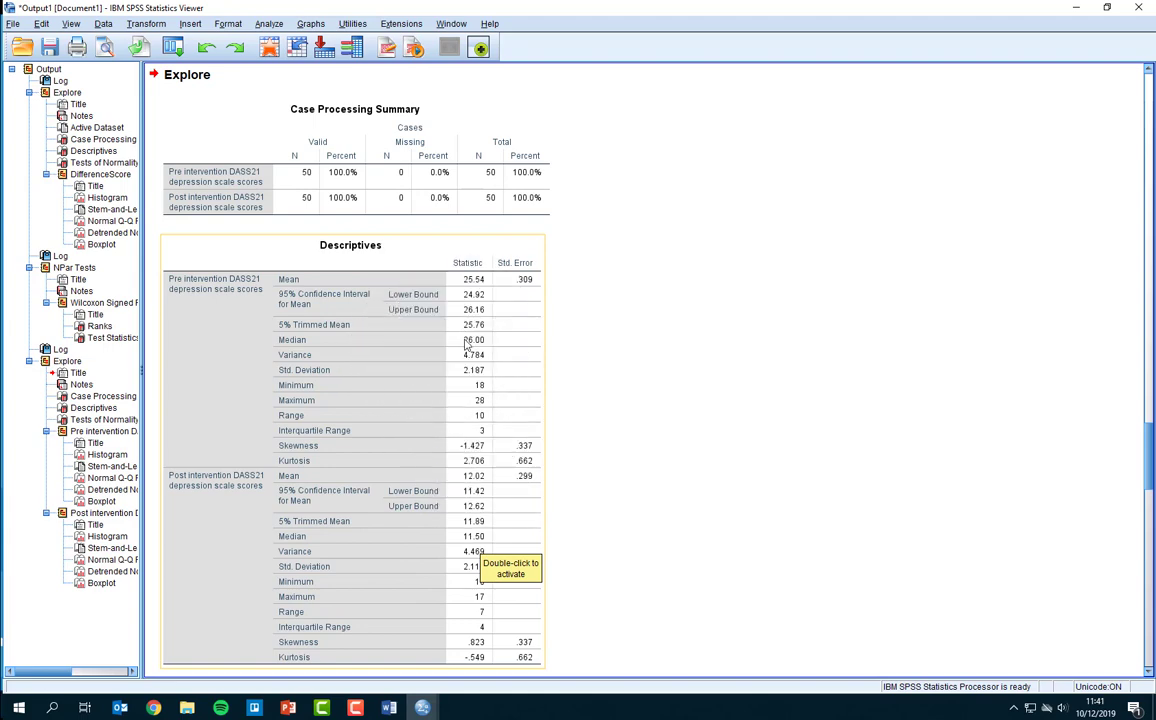
scroll(694, 440, "down", 3)
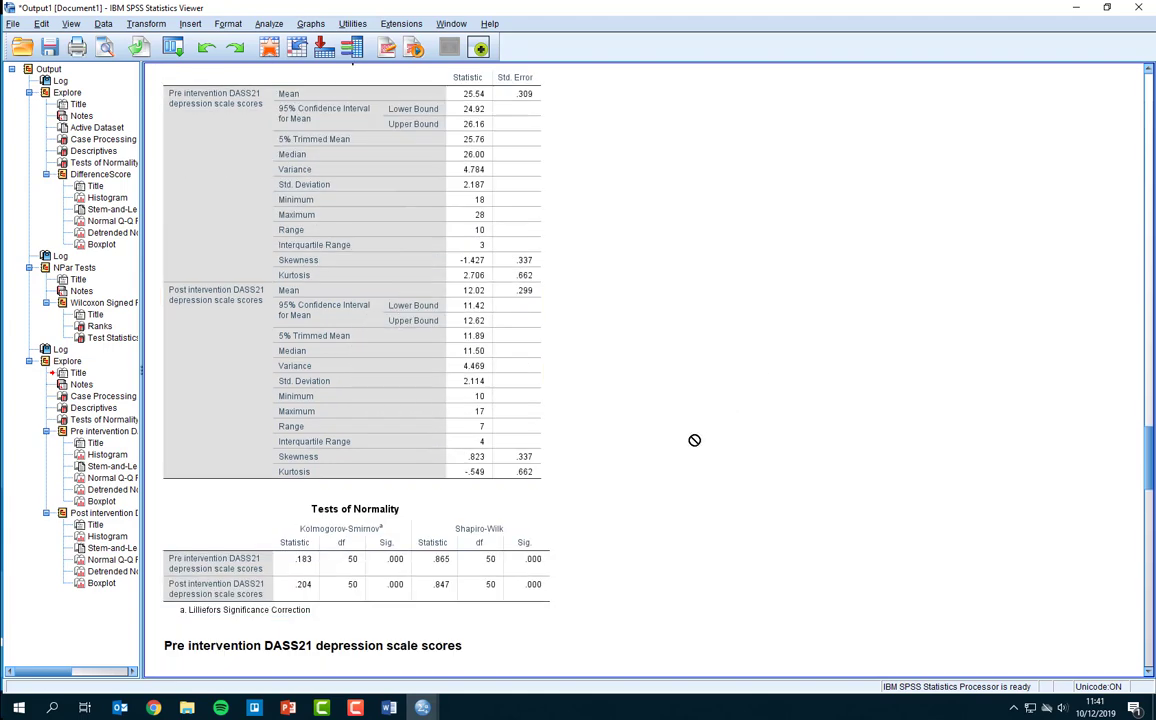
scroll(428, 660, "up", 3)
left_click(428, 660)
left_click(427, 670)
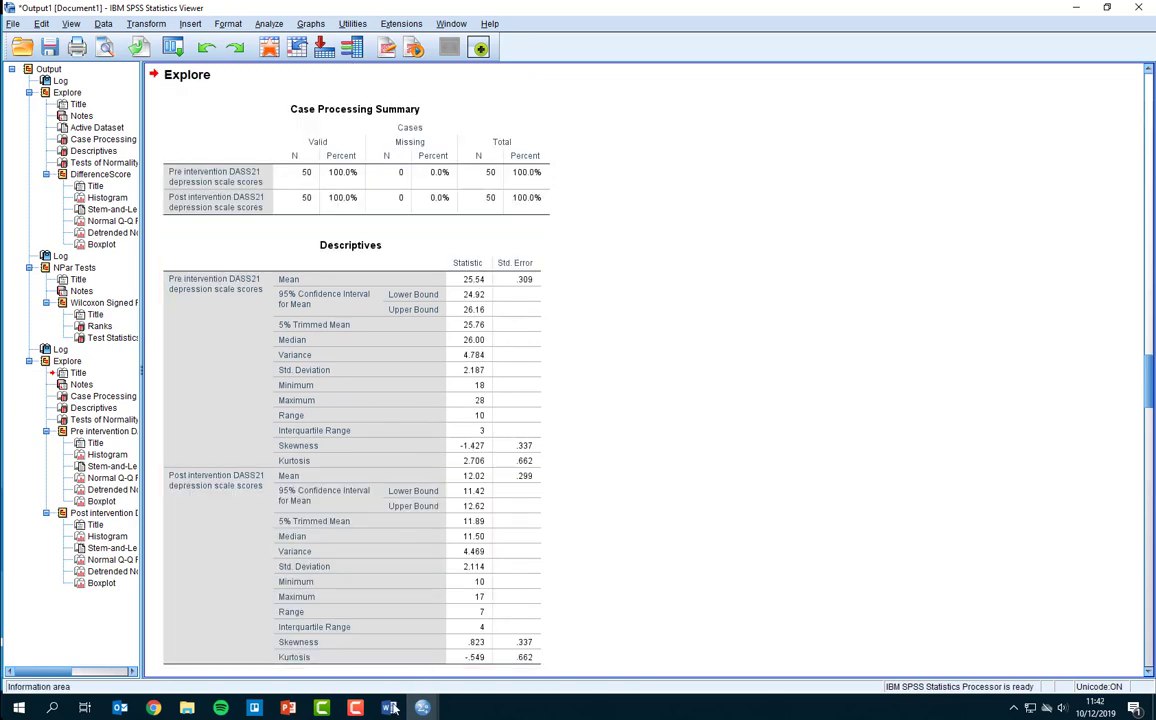
Switch to the Word practice document and review the study information, the included Wilcoxon and Explore output, and Questions 3 and 4
mouse_move(389, 708)
left_click(402, 664)
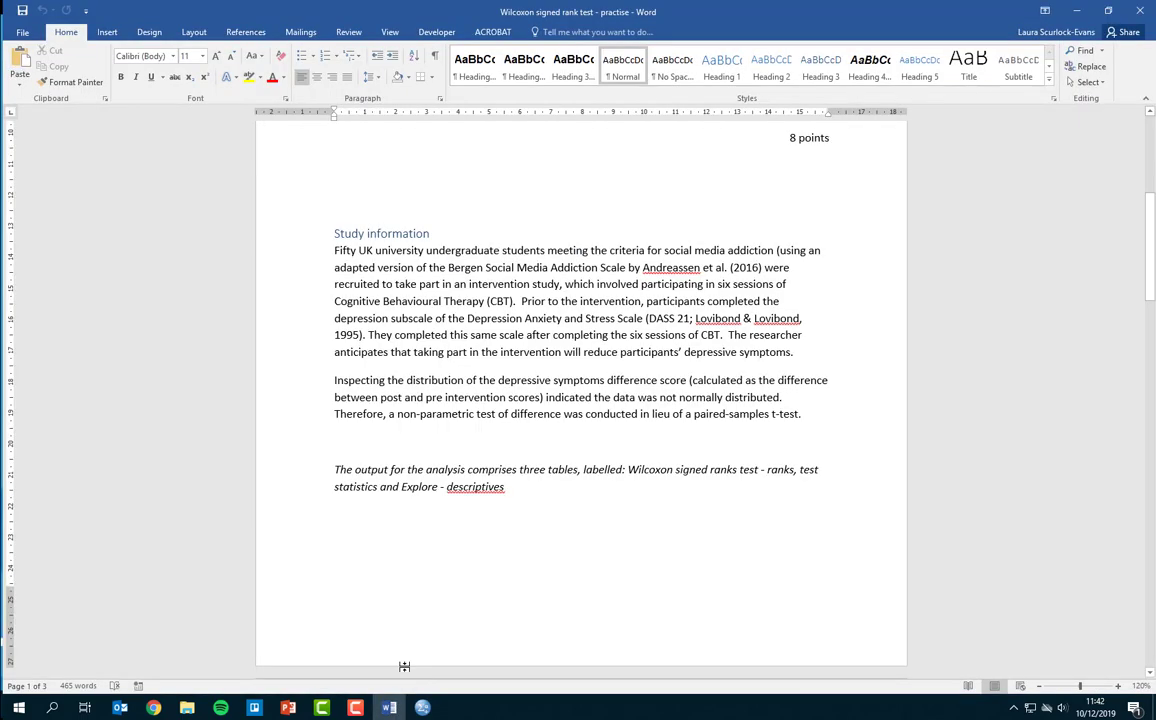
scroll(570, 597, "down", 10)
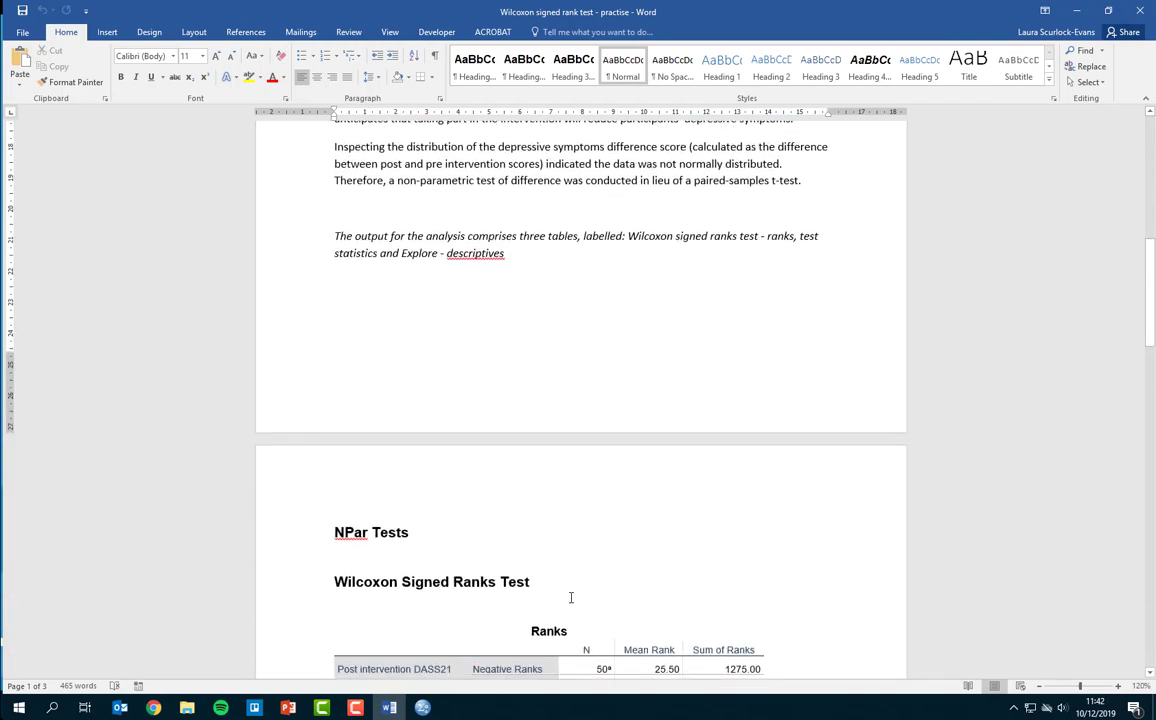
scroll(570, 597, "down", 10)
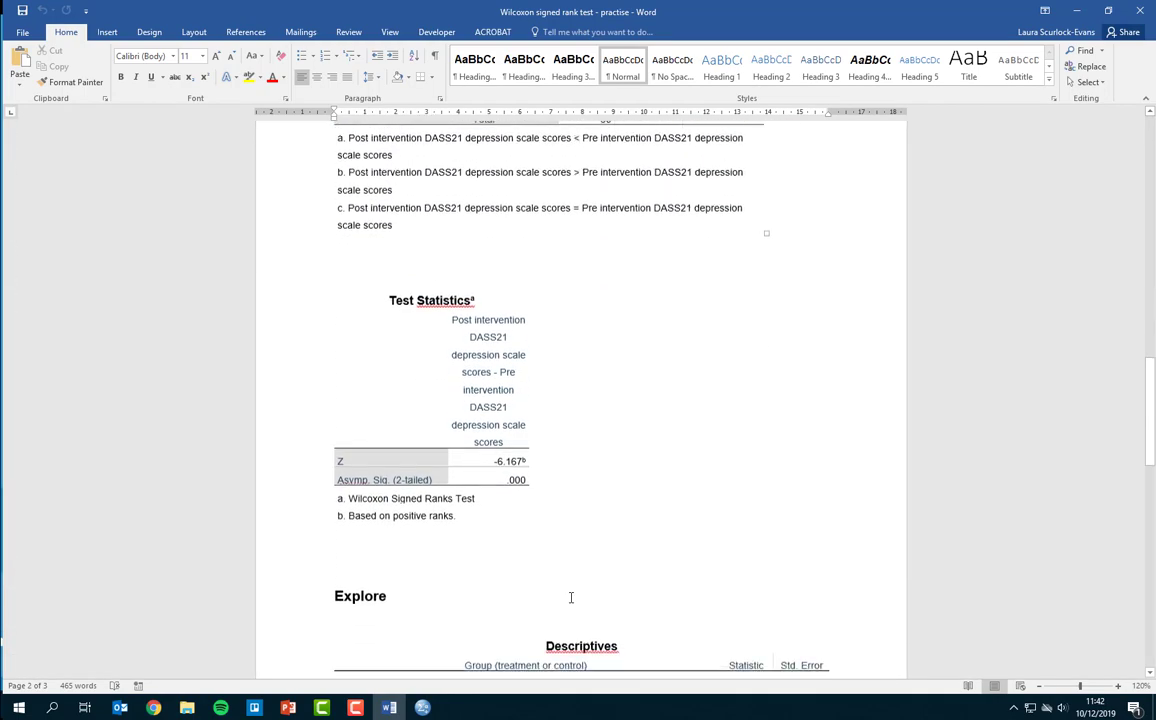
scroll(570, 597, "down", 5)
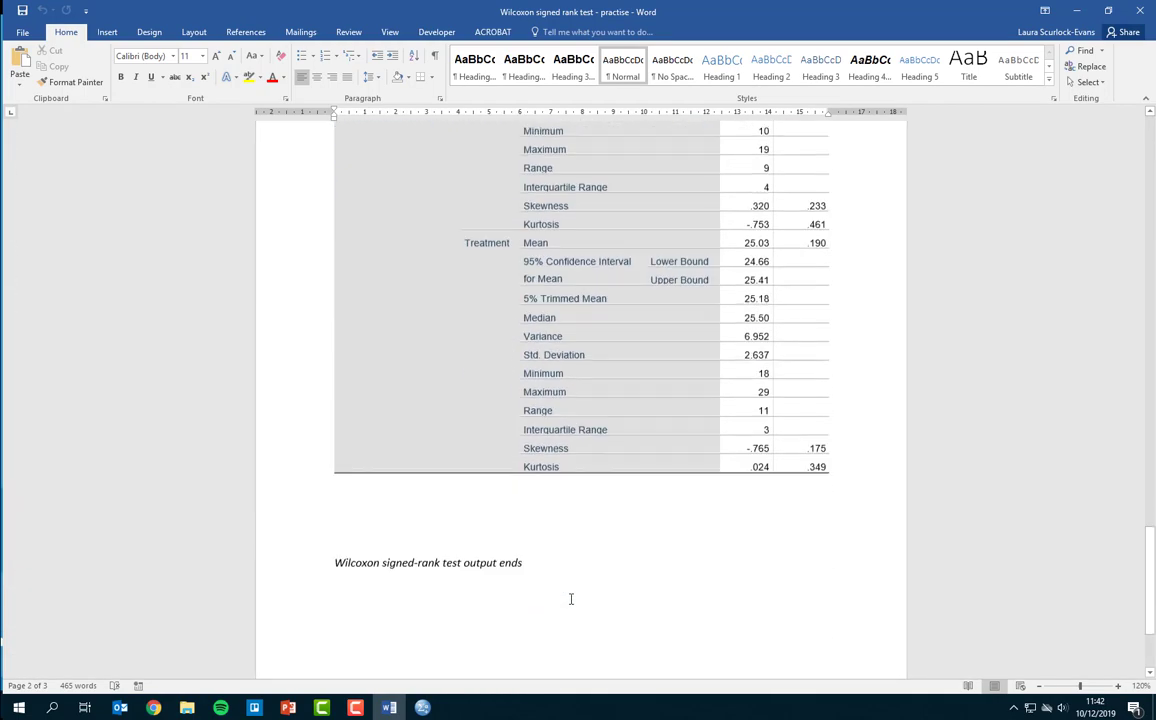
scroll(570, 598, "up", 6)
scroll(606, 607, "up", 15)
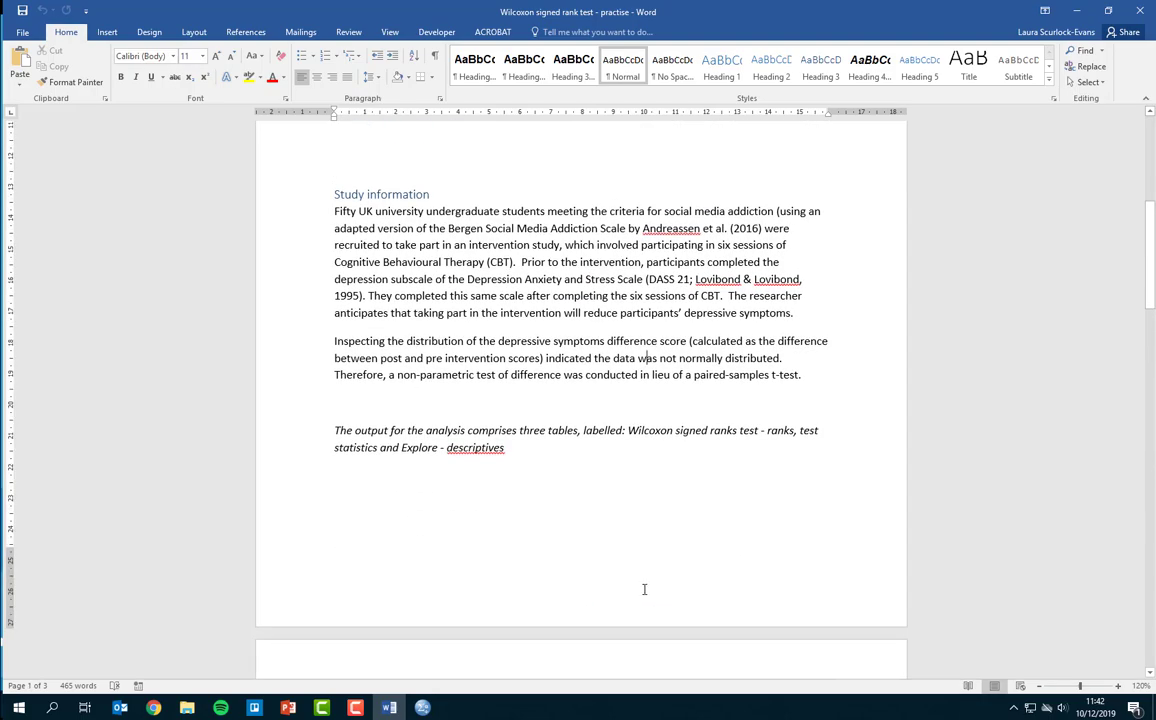
scroll(644, 589, "up", 7)
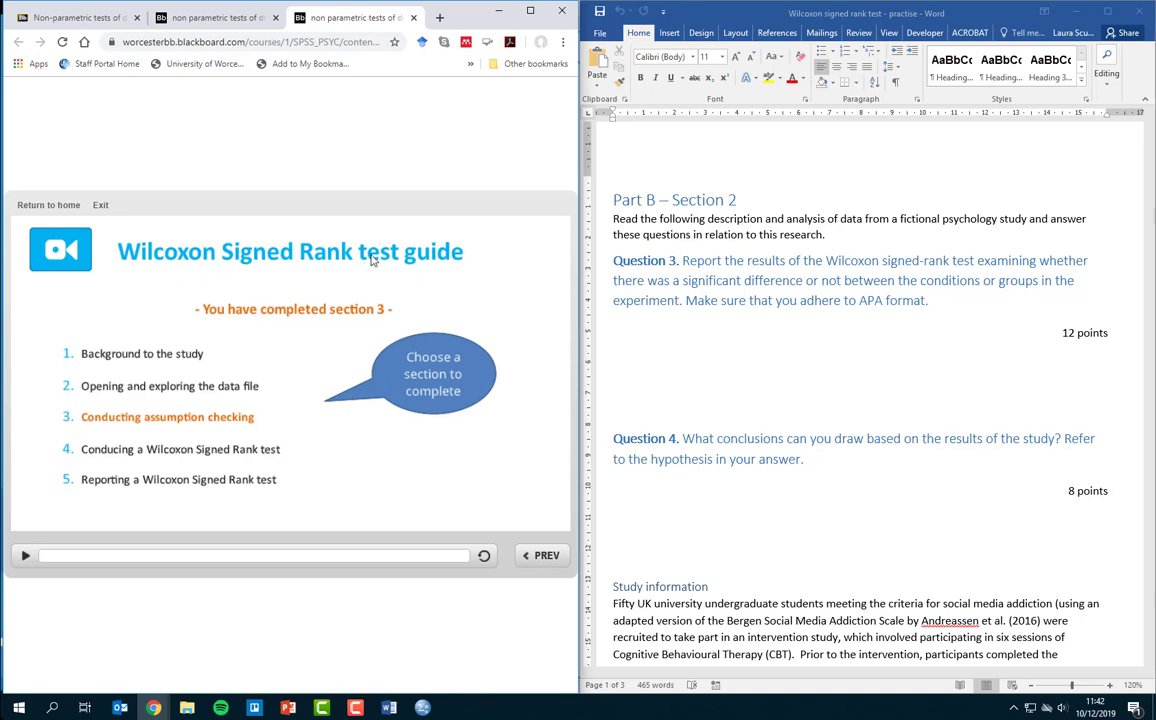
Open the guide's section on reporting a Wilcoxon Signed Rank test and compare its example write-up with the practice document and SPSS output
left_click(162, 484)
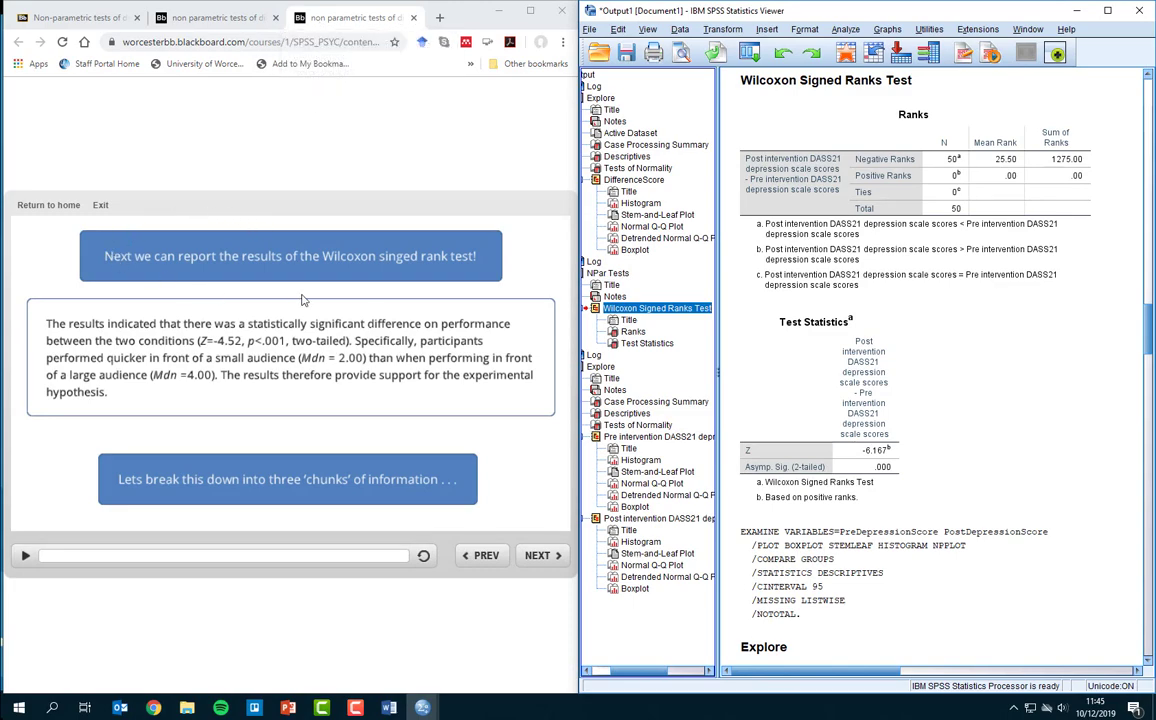
left_click(537, 556)
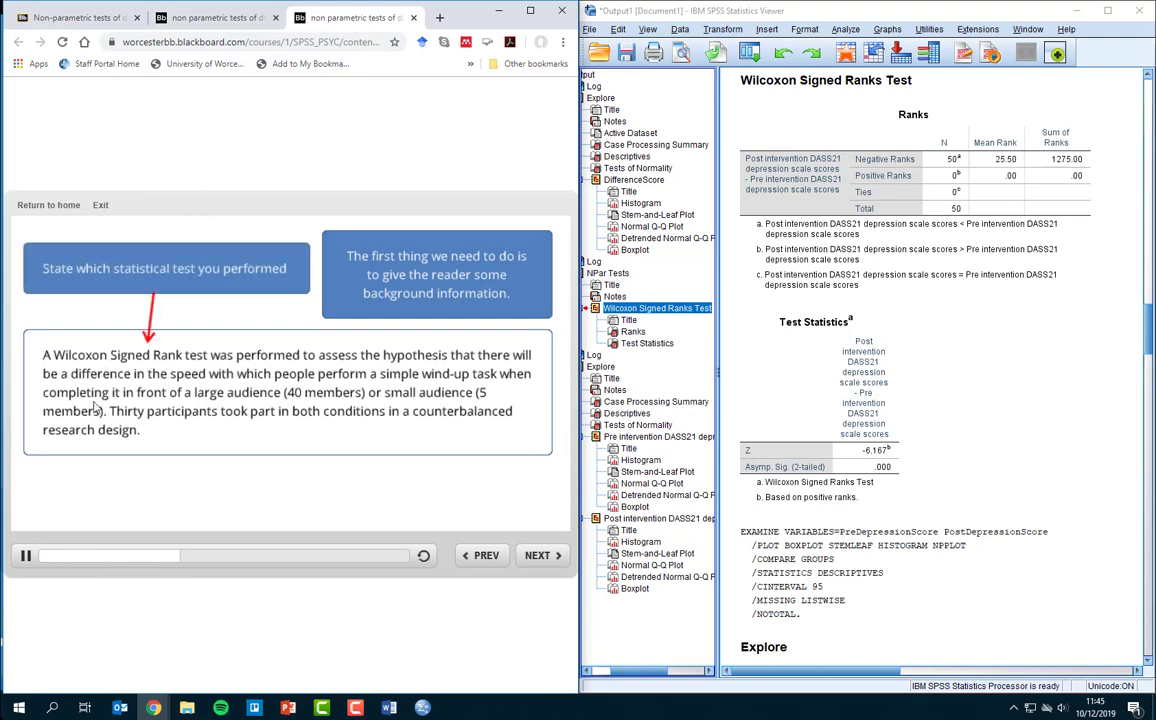
left_click(388, 710)
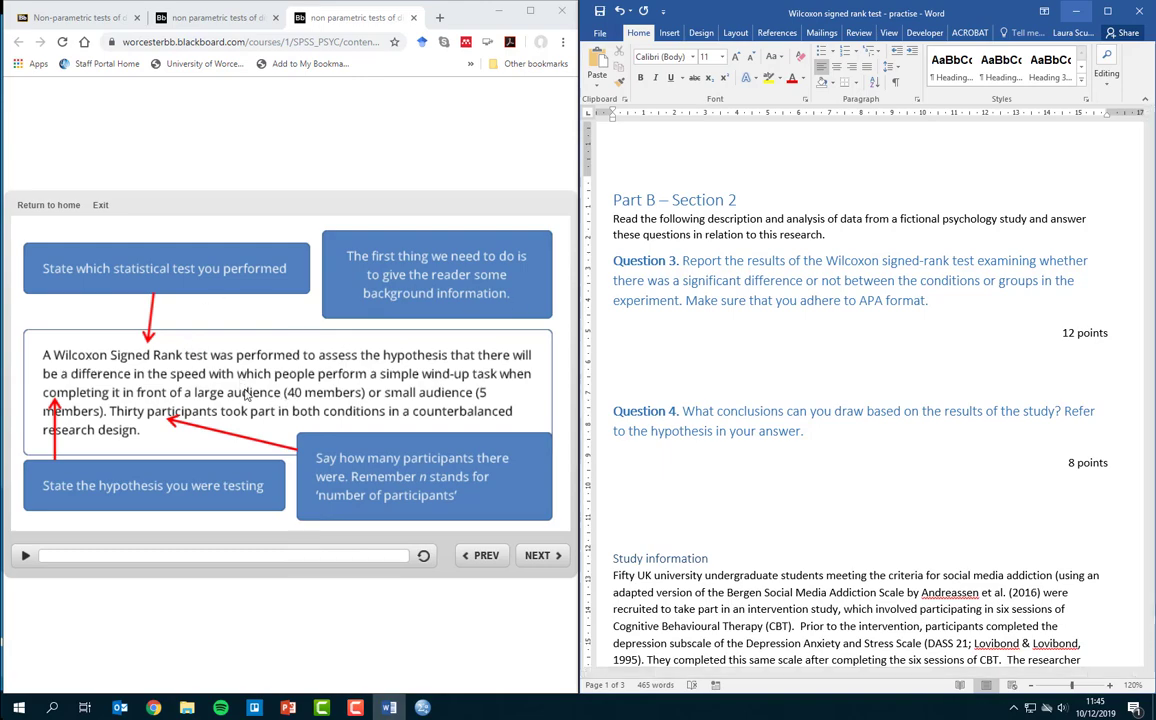
left_click(539, 556)
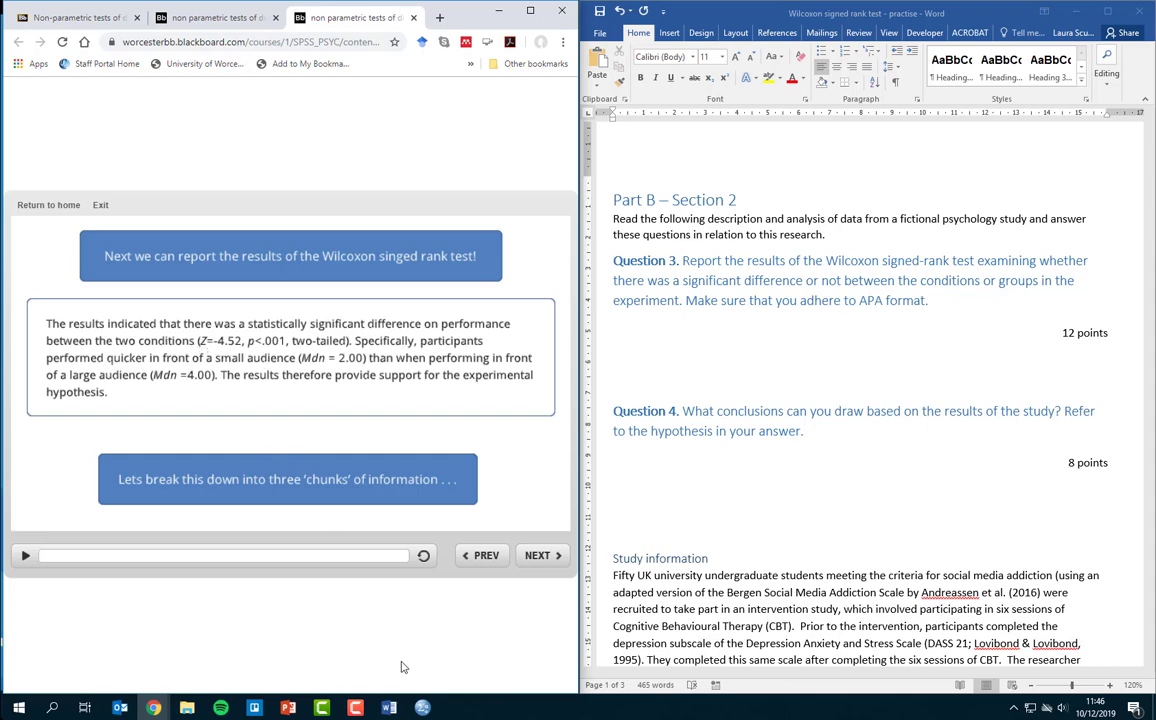
mouse_move(424, 708)
left_click(315, 585)
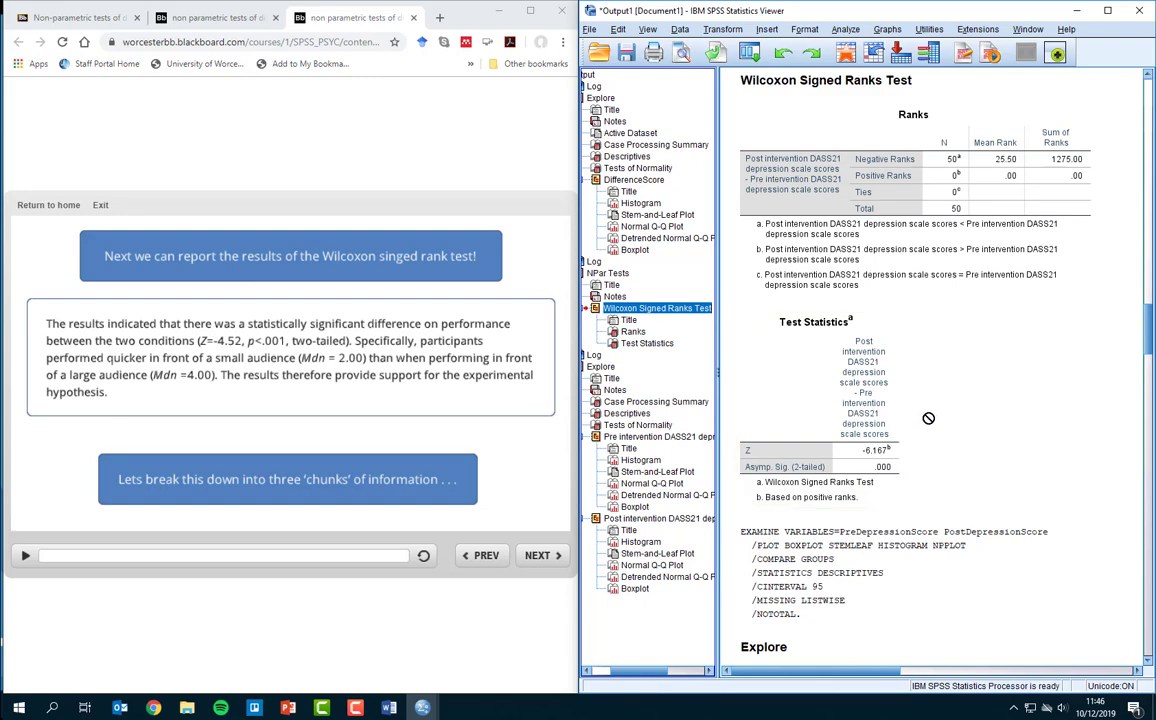
In the Word document, write under Question 3: "Exploring impact of six sessions of CBT on the reduction of depressive symptoms"
left_click(389, 707)
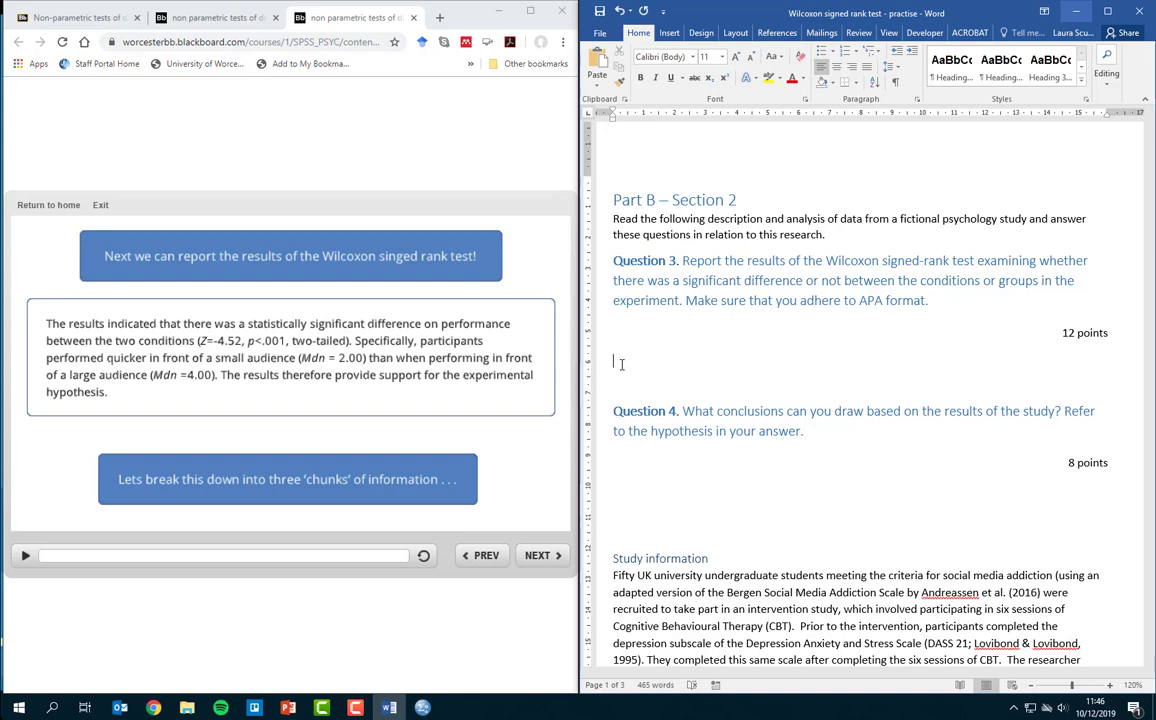
type("(")
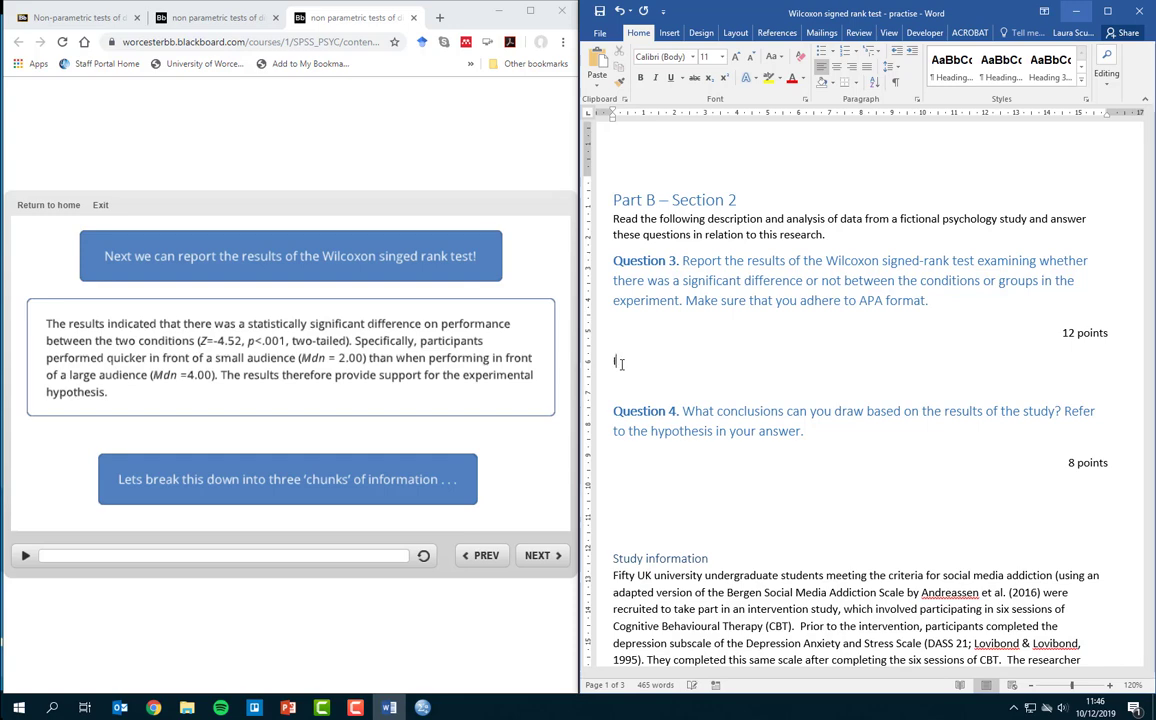
type("n")
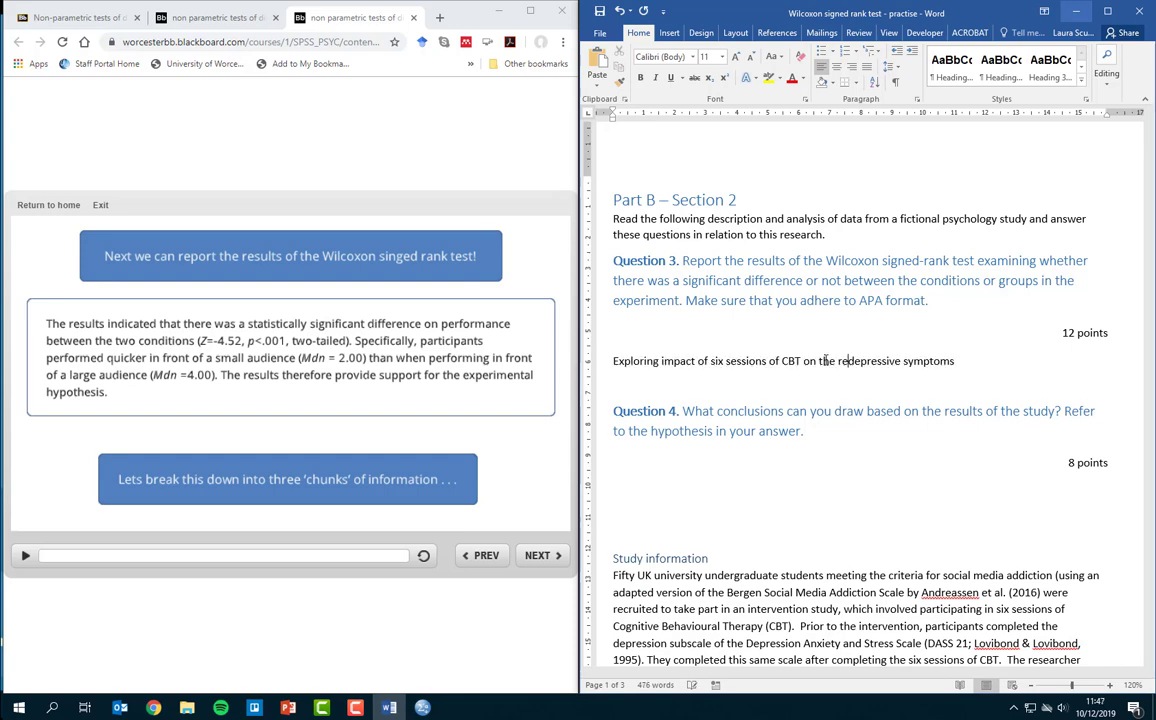
type("reductio")
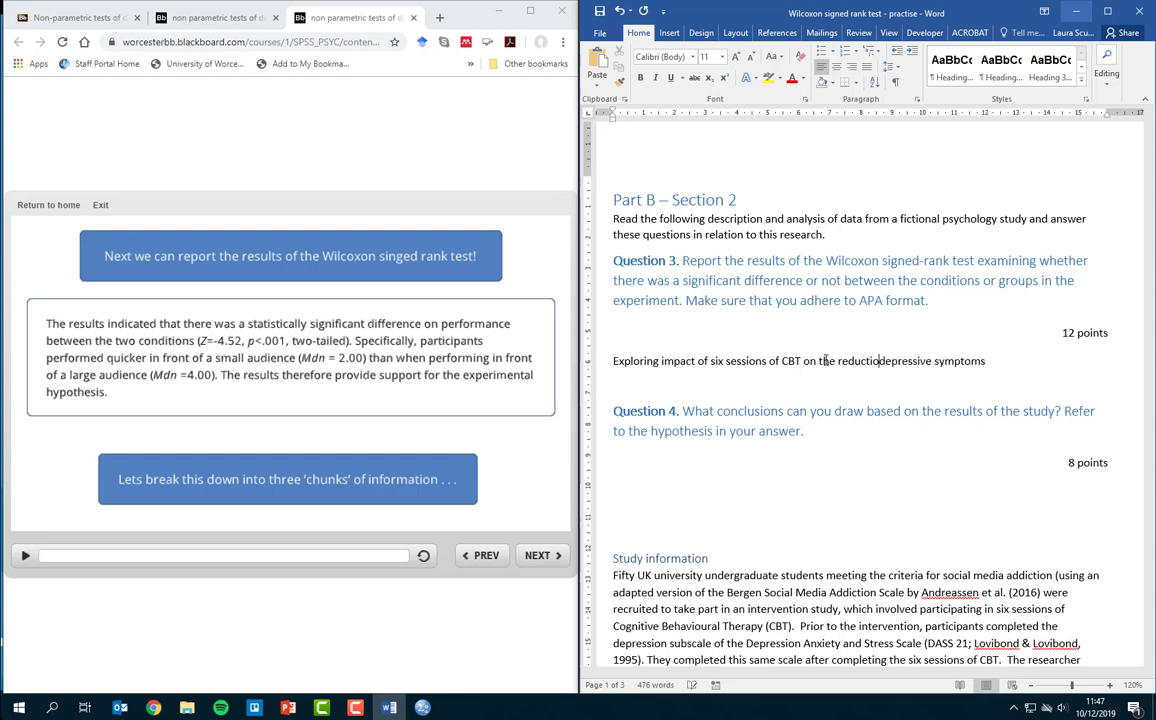
type("n of")
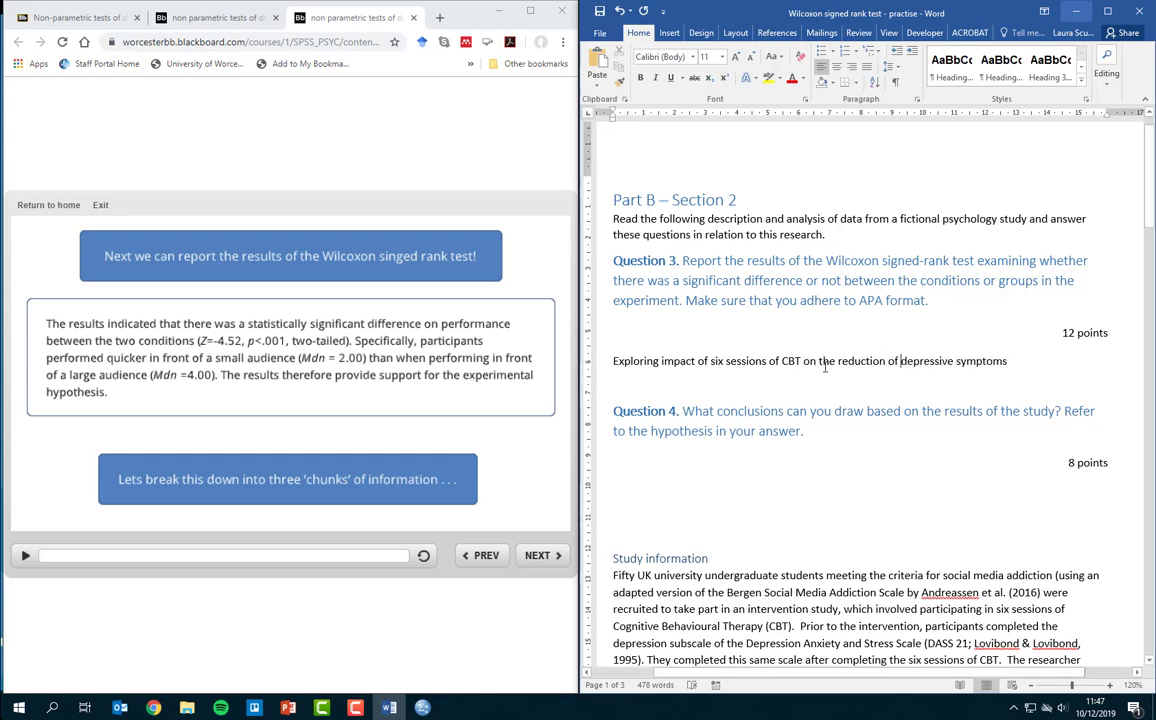
double_click(838, 361)
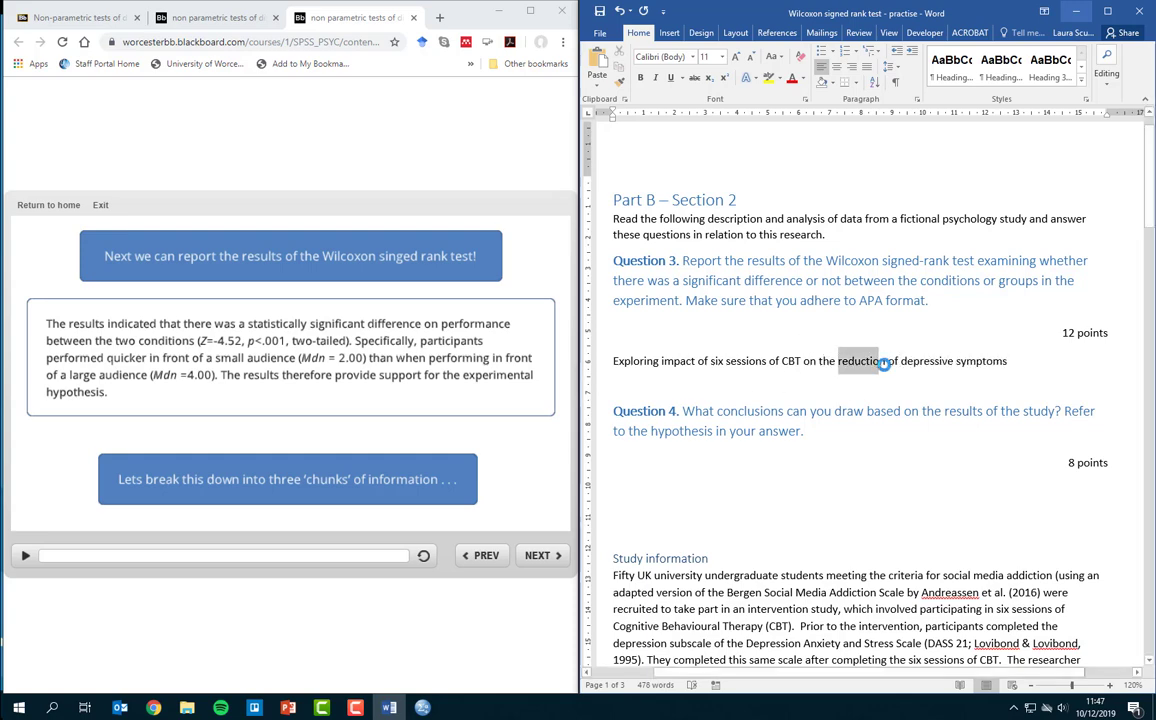
left_click(1018, 364)
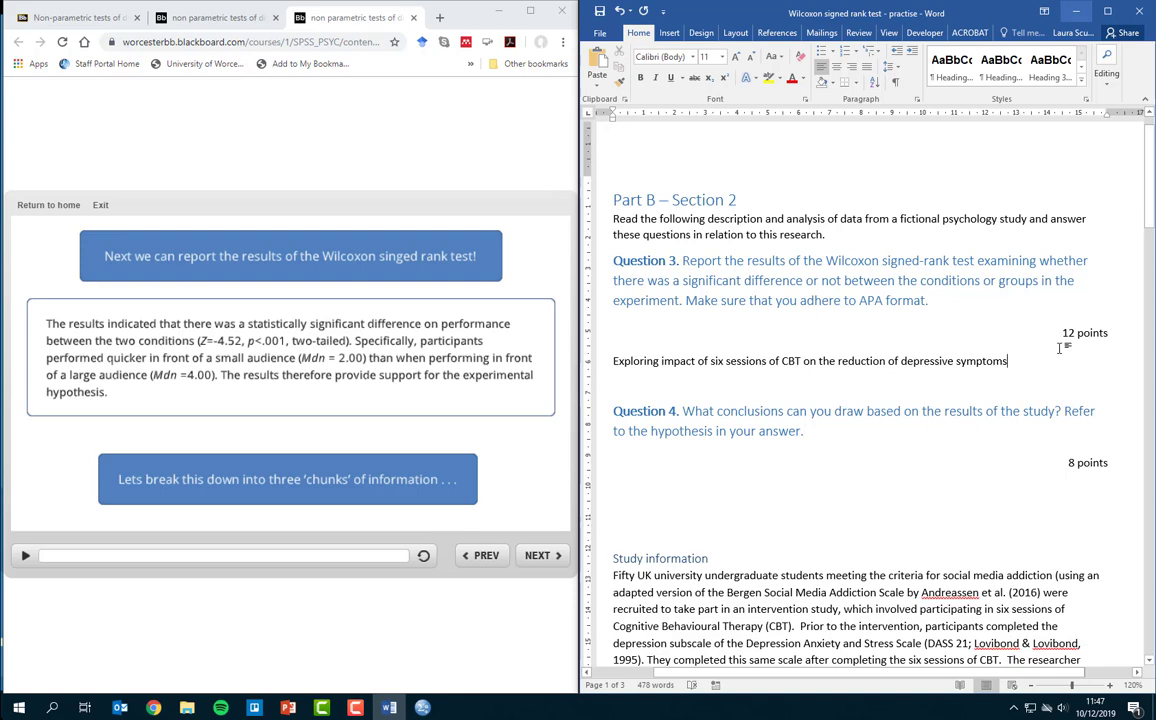
Extend the Question 3 answer with ", for a group of participants with social media addiction (N = 50)", italicising only the N
type(", for a")
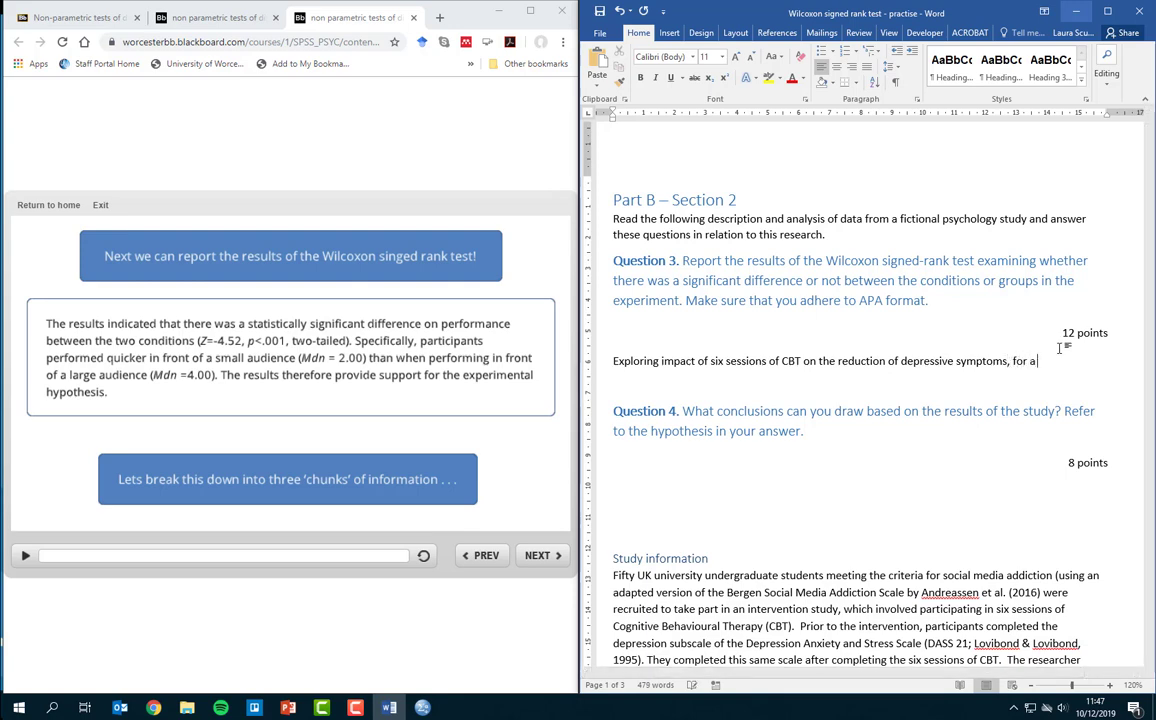
type(" group of partic")
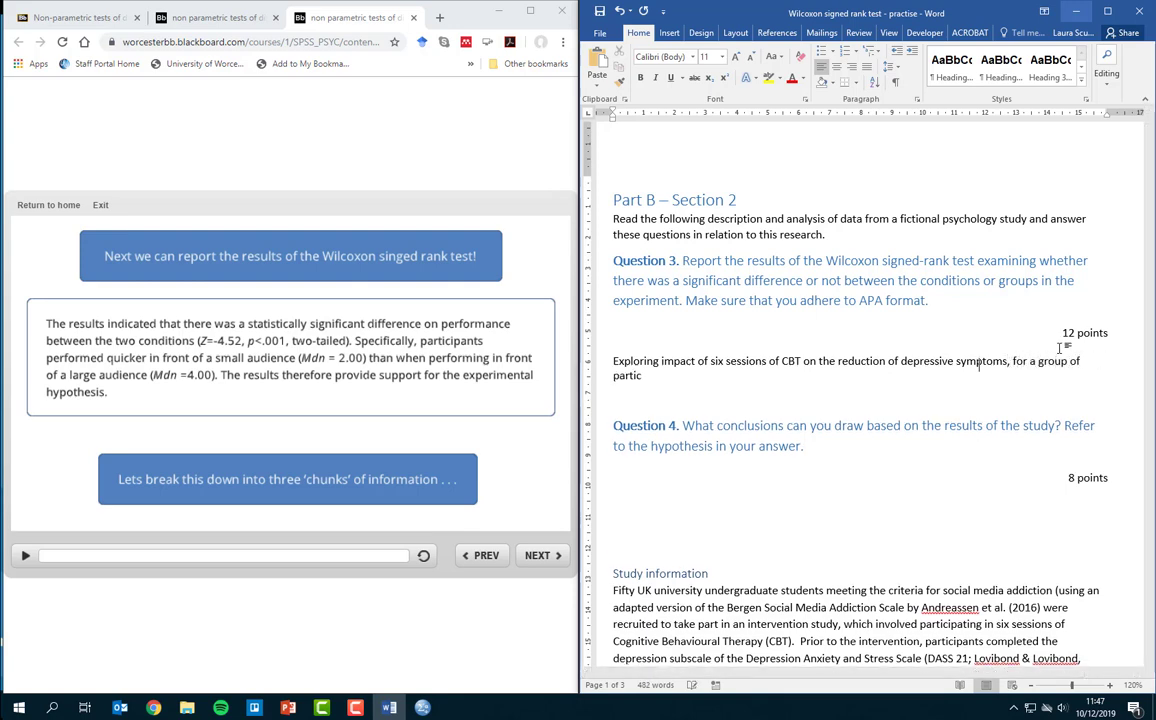
type("ipants with social m")
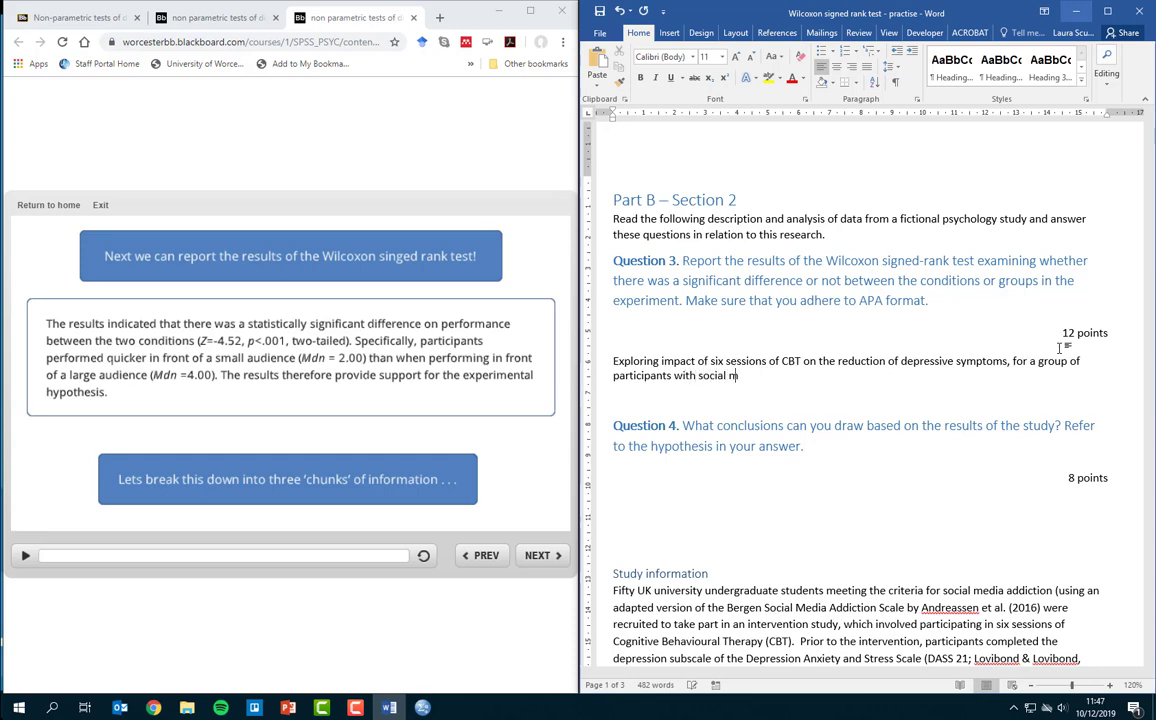
type("edia addictio")
key("BackSpace")
key("BackSpace")
key("BackSpace")
type("ction (")
key("ctrl+i")
type("N")
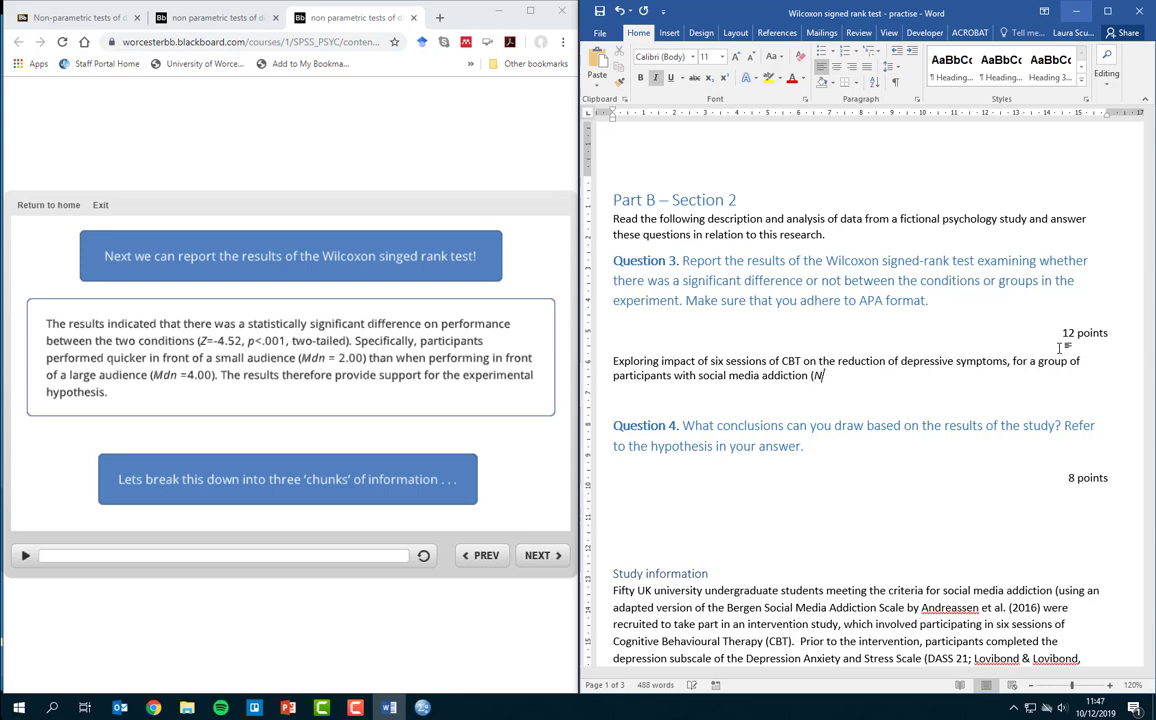
key("ctrl+i")
type("= 50")
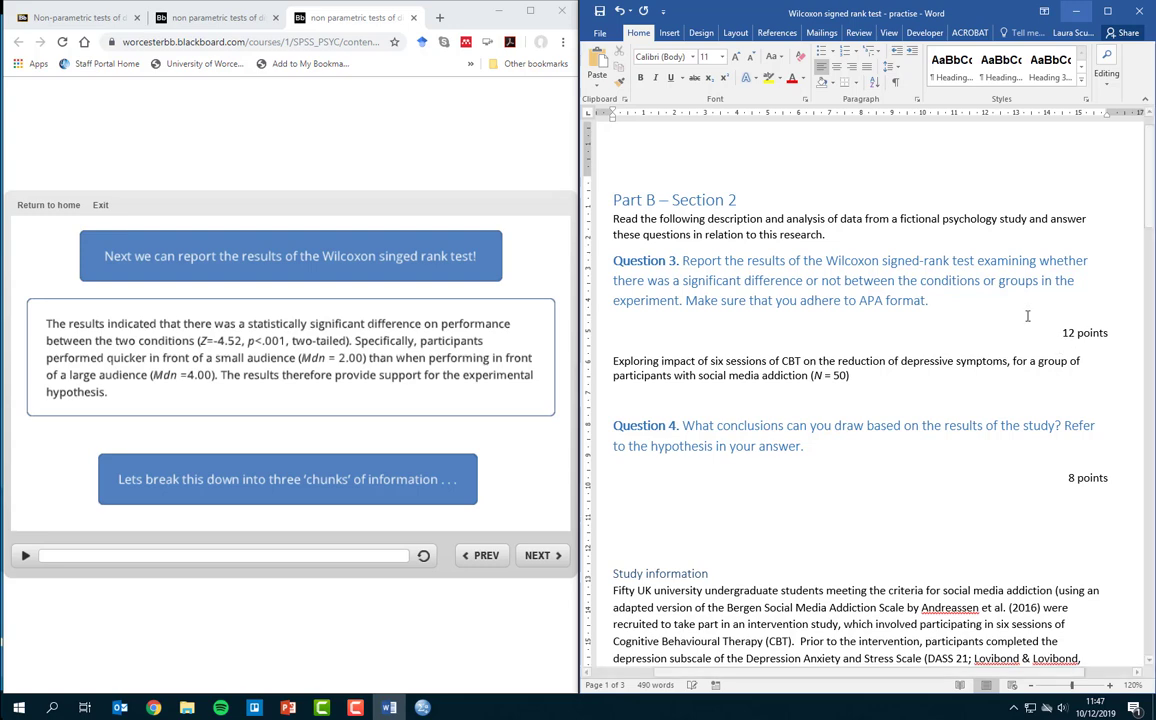
Continue the Question 3 answer after "(N = 50)" with "… Wilcoxon signed rank test…" and add empty lines below it
double_click(816, 376)
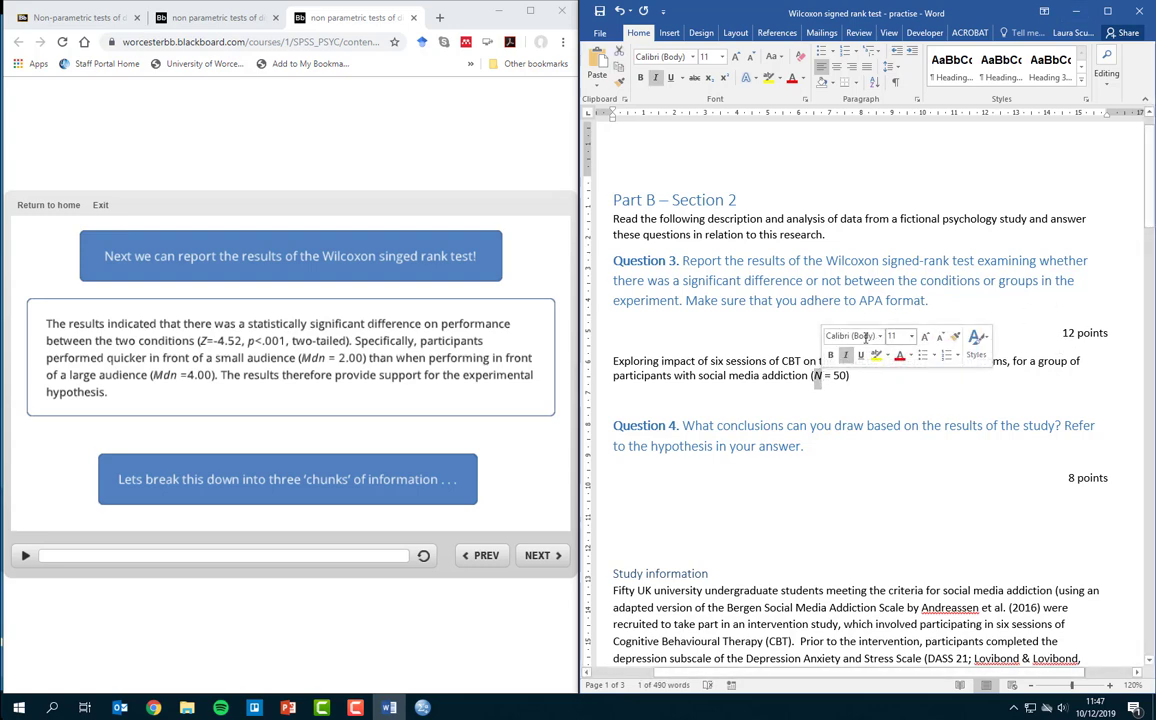
left_click(897, 378)
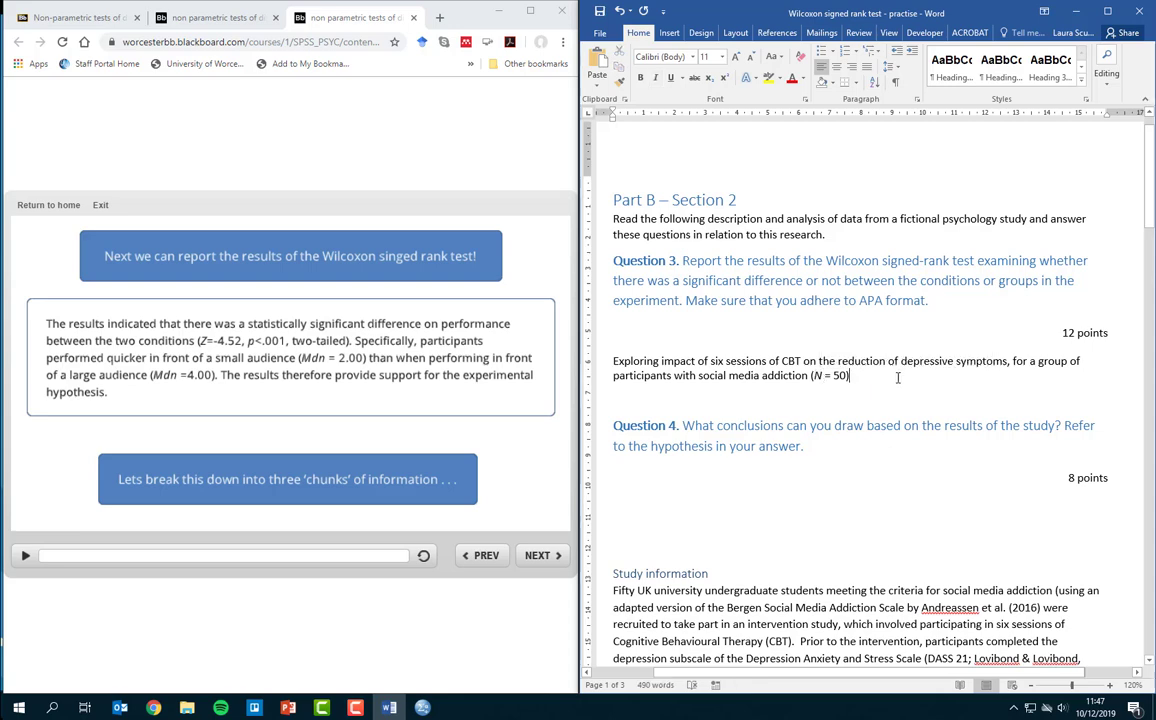
type("..")
key("Return")
key("Return")
key("Return")
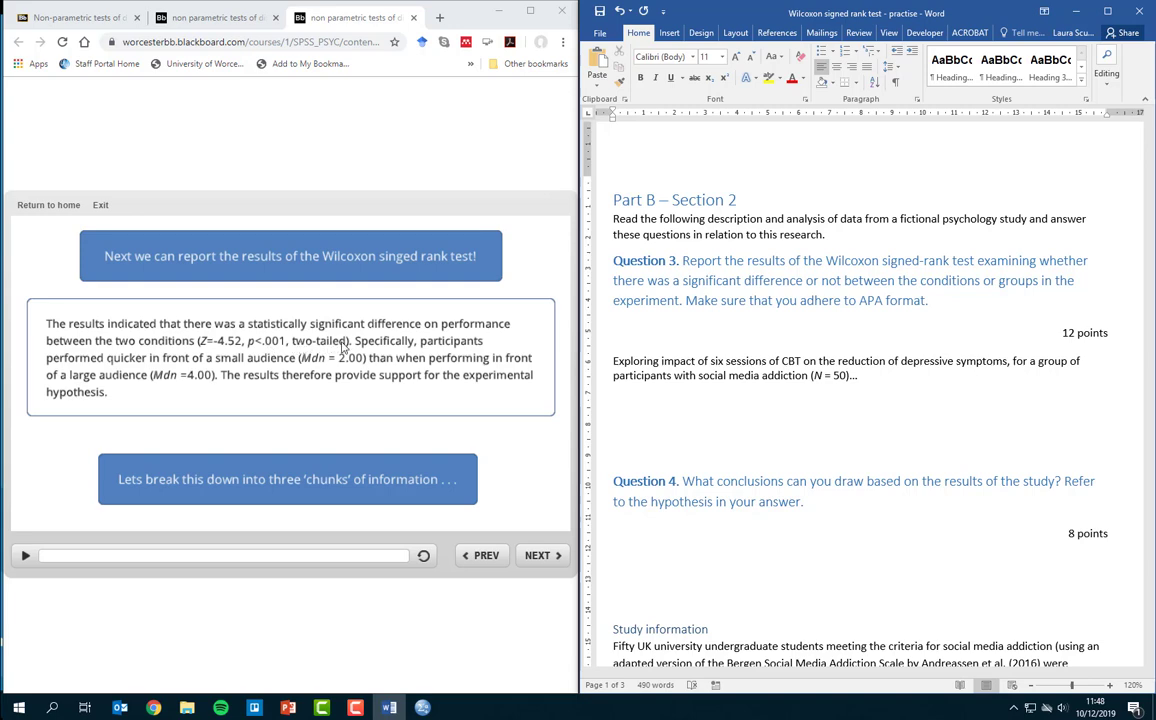
left_click(981, 379)
type("Wilcoxon signed rank ")
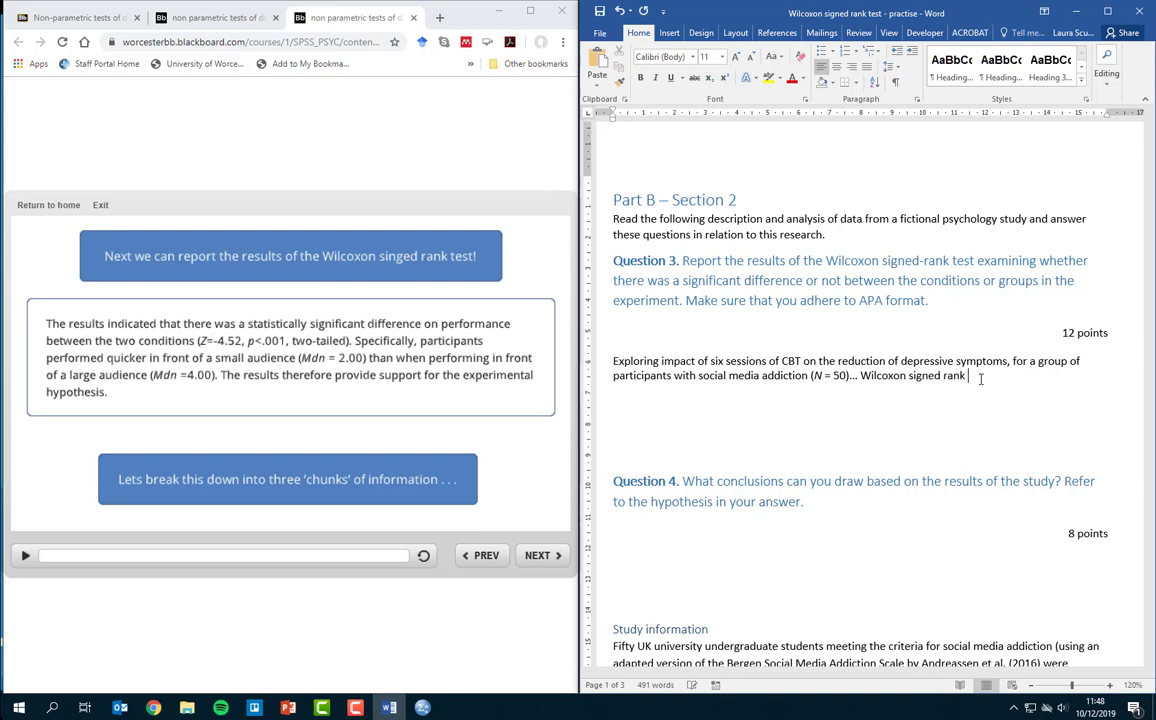
type("test...")
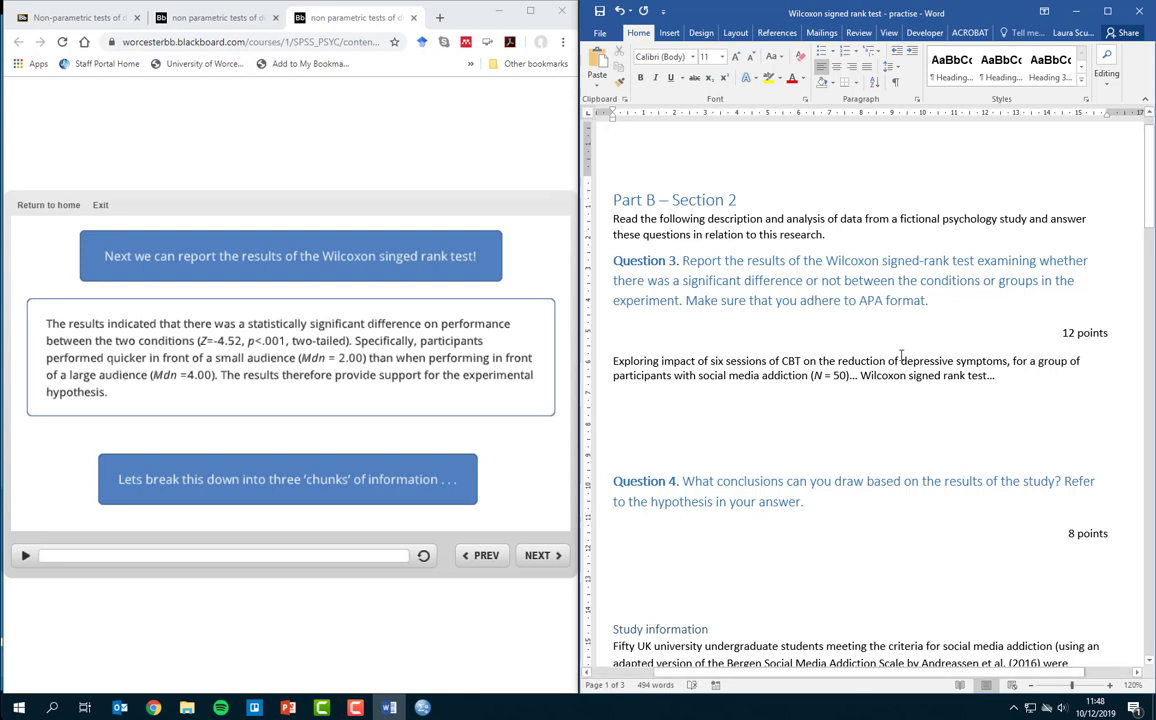
Start a new line under the Question 3 answer with "(Z = , p <", italicising only the Z and the p
left_click(657, 413)
type("(")
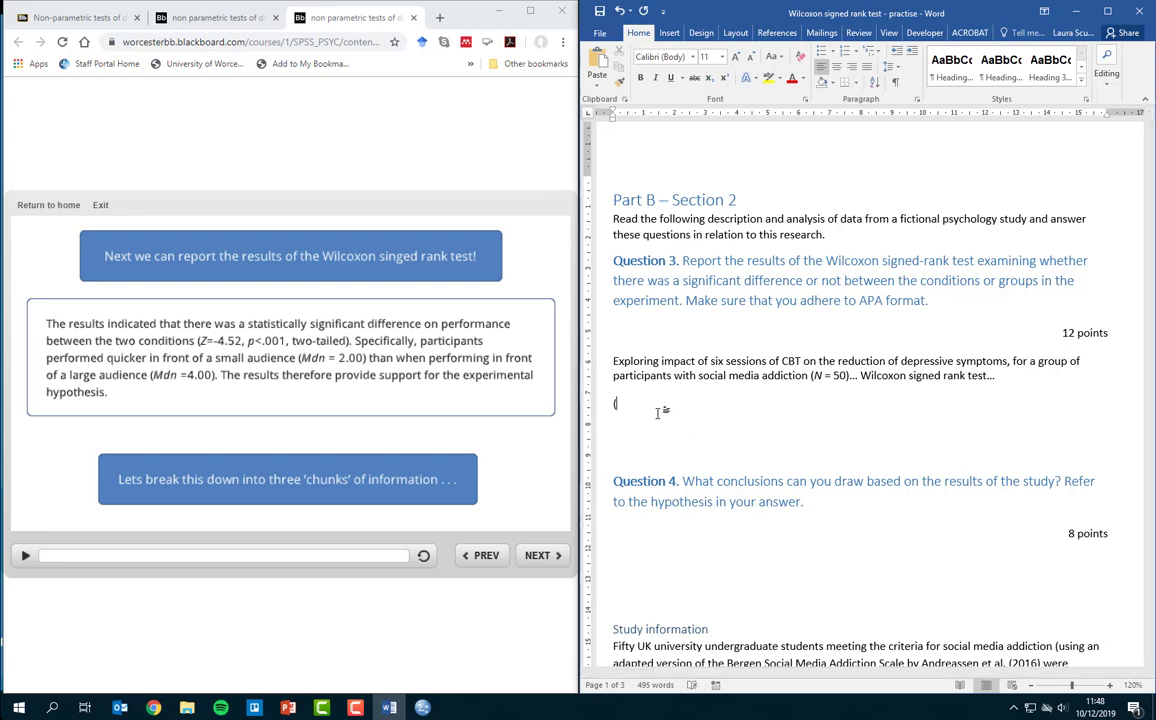
key("ctrl+i")
type("Z")
key("ctrl+i")
key("ctrl+i")
type("p")
key("ctrl+i")
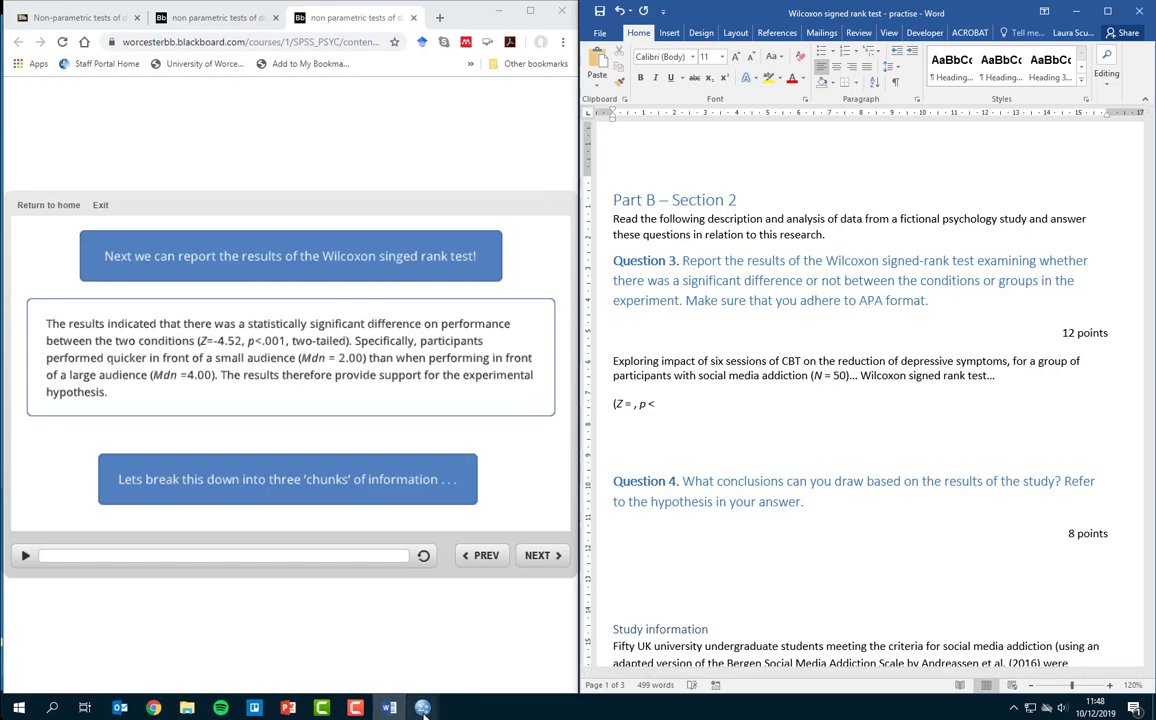
Place the SPSS output beside the Word document and complete the statistics as "(Z = -6.17, p < .001)" from the Test Statistics table
mouse_move(422, 707)
left_click(388, 610)
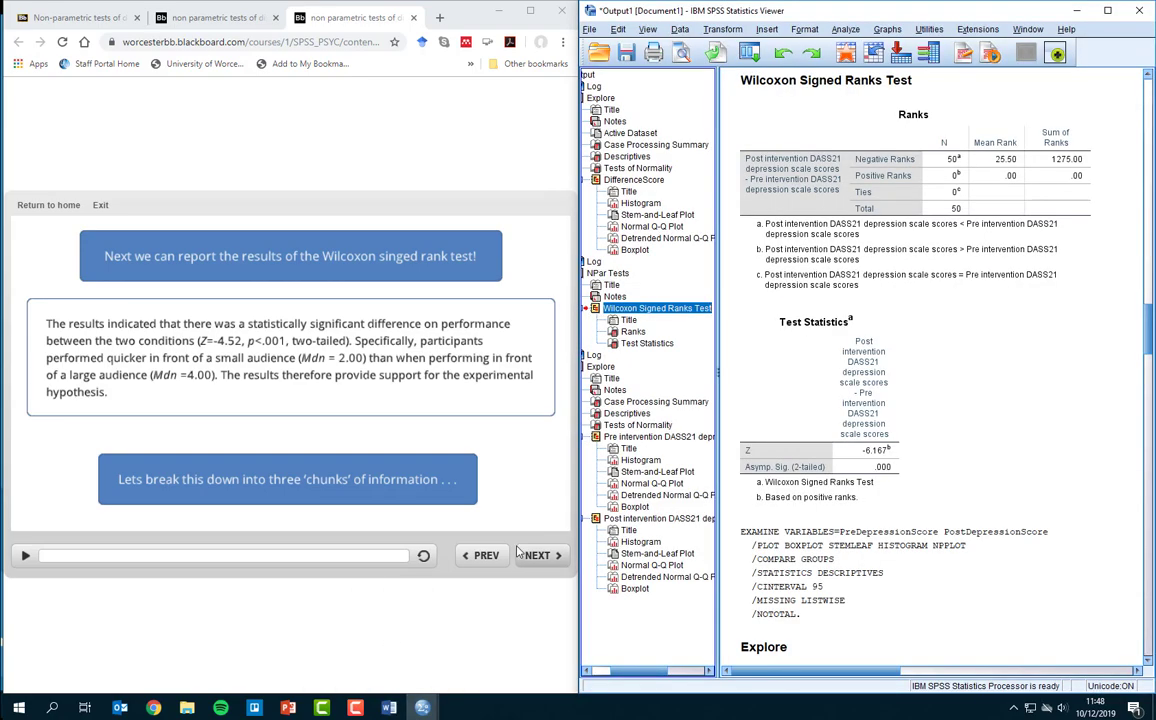
key("super+Left")
key("super+Left")
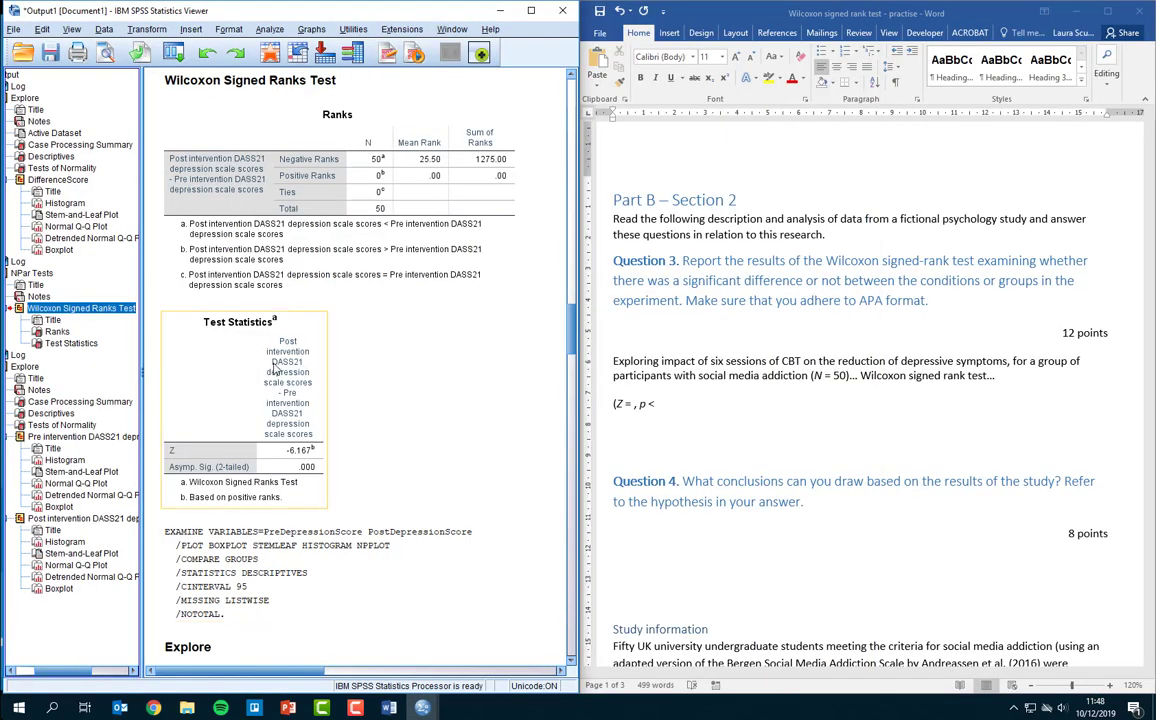
left_click(654, 388)
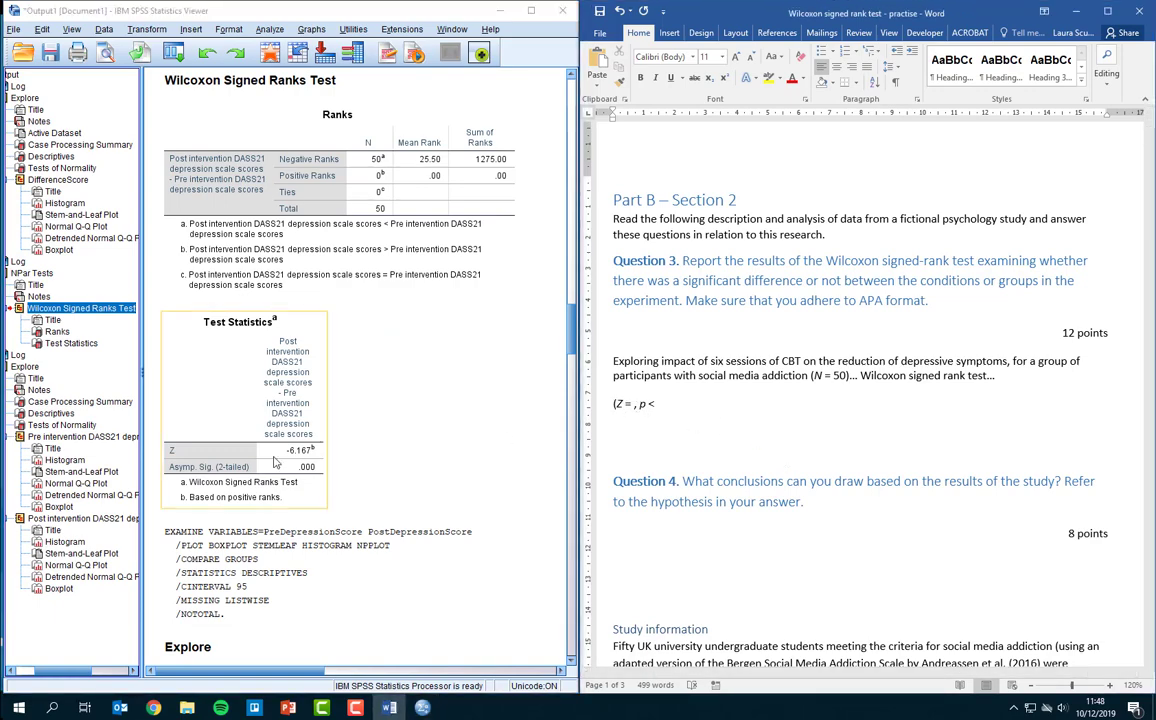
left_click(633, 404)
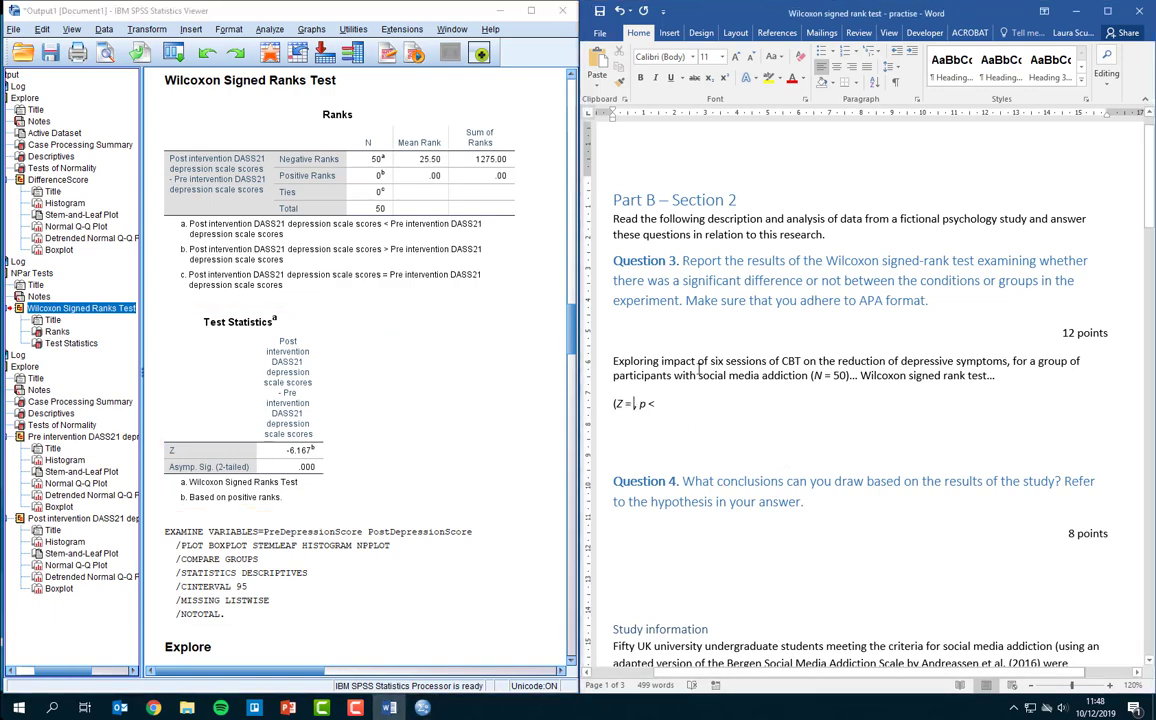
type("-")
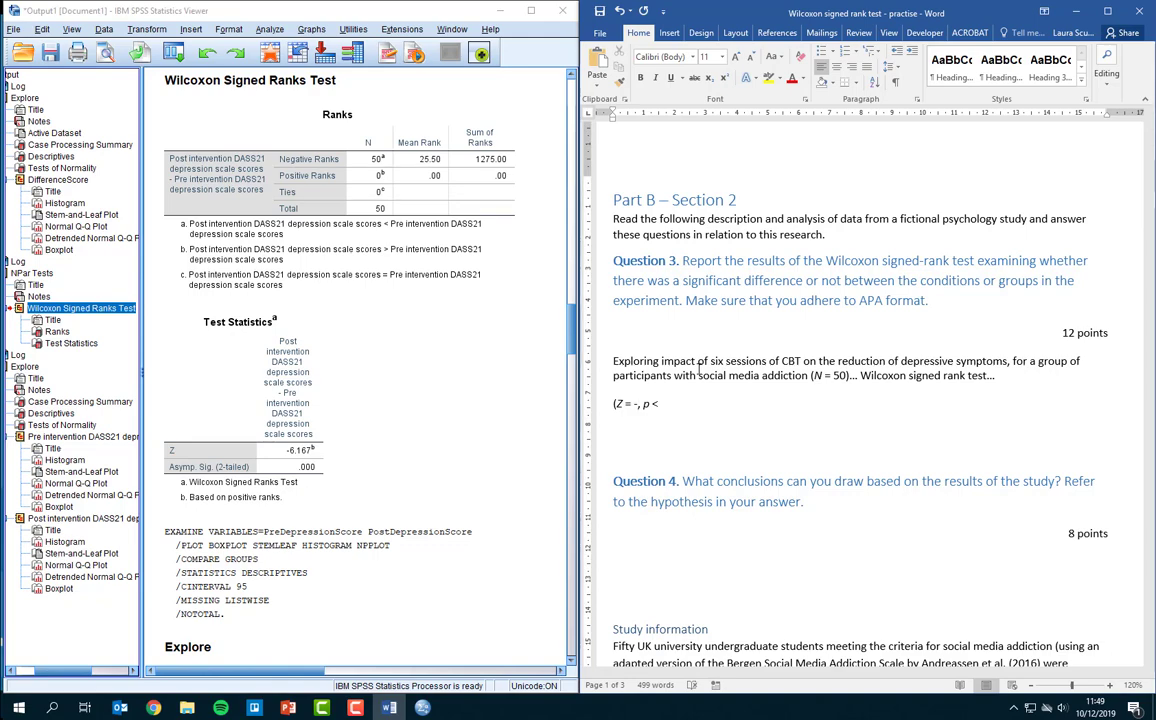
type("6.17")
key("End")
type(".001)")
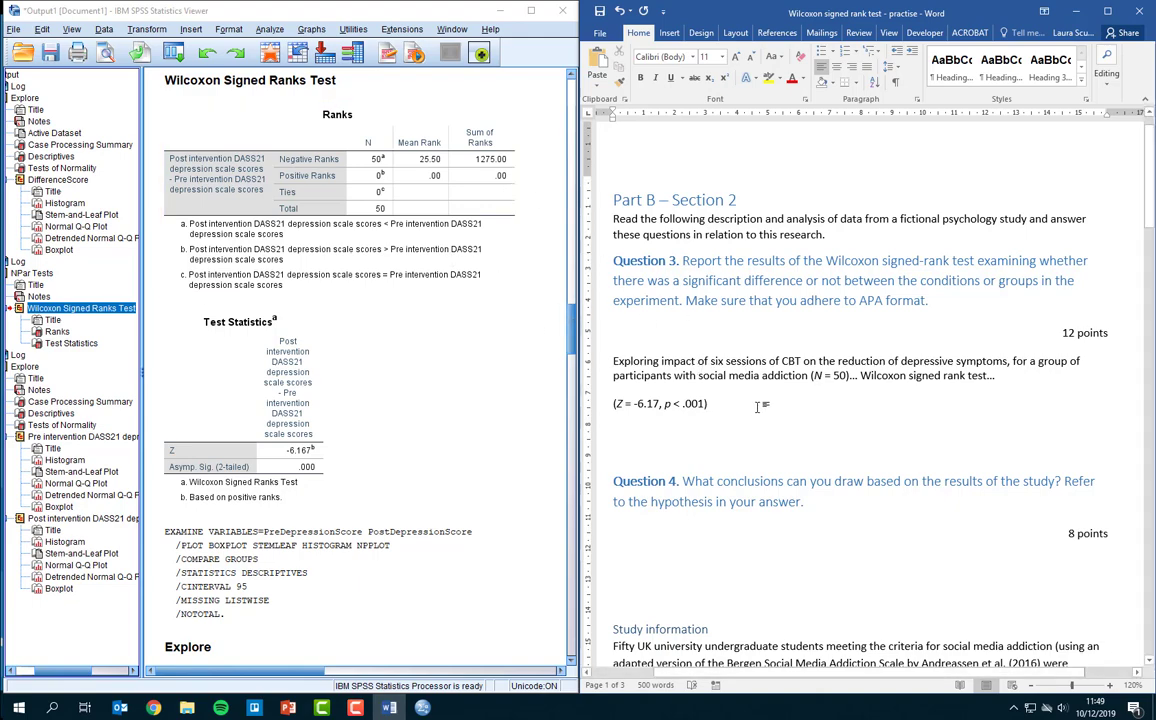
Add a line below the test statistics reading "Pre intervention depression score (Mdn =", with Mdn in italics
key("Return")
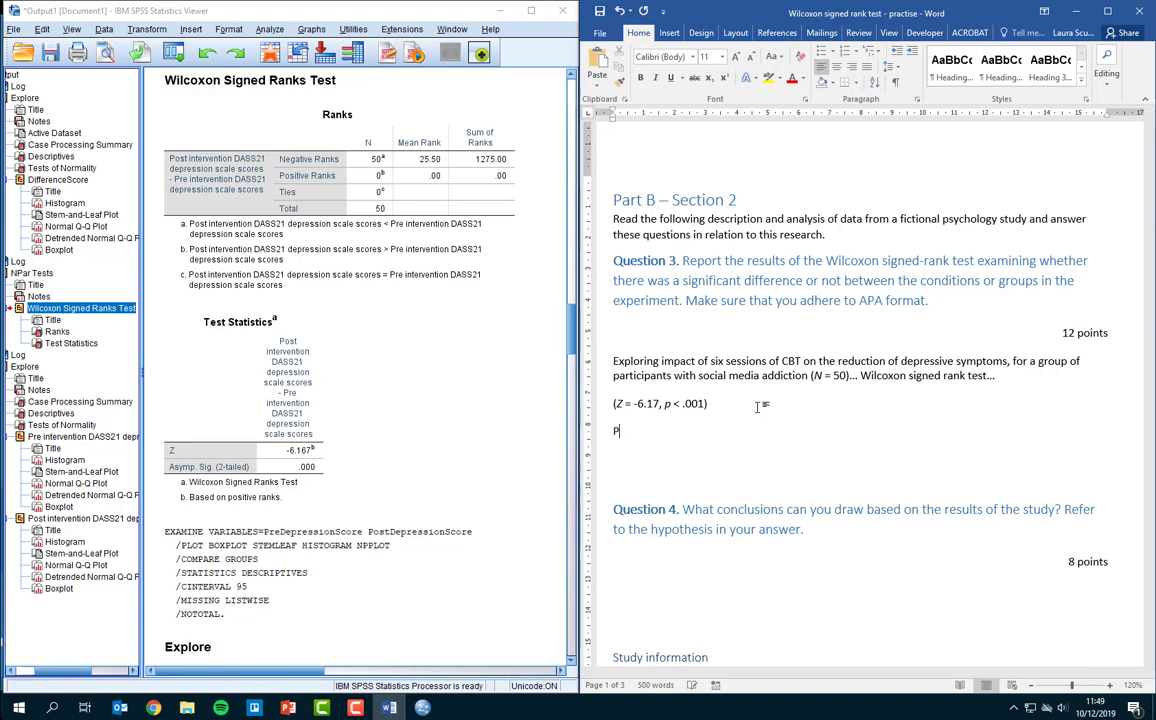
type("Pre intervention depres")
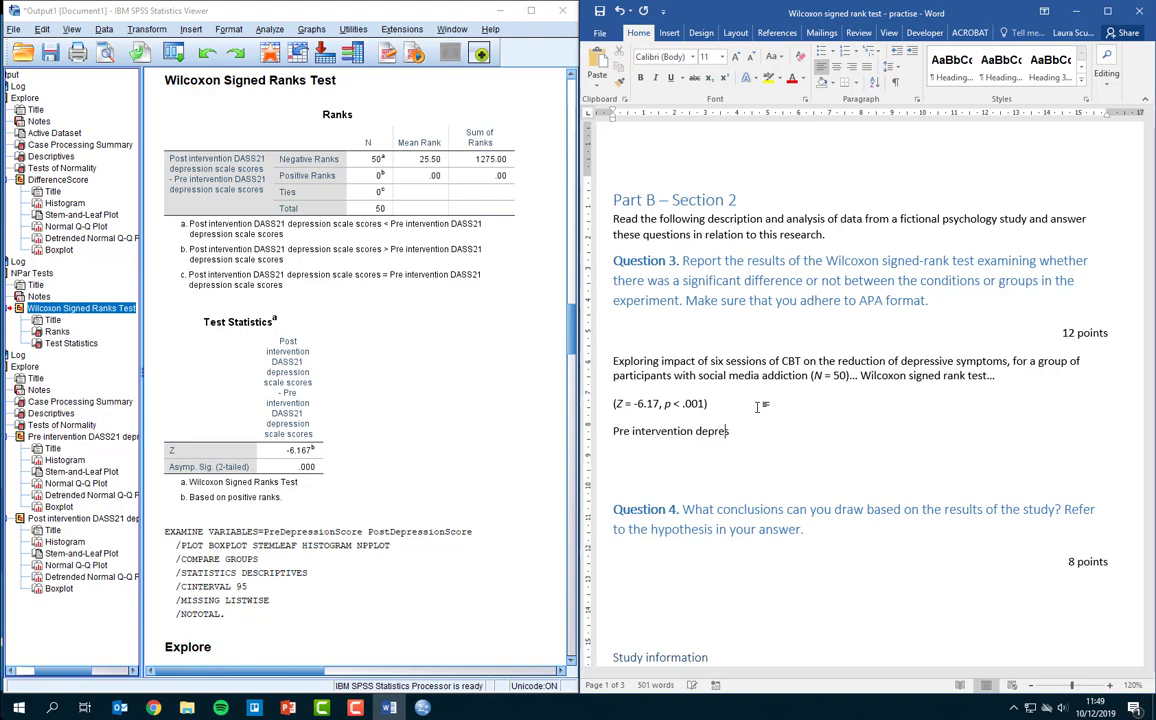
type("sion score (")
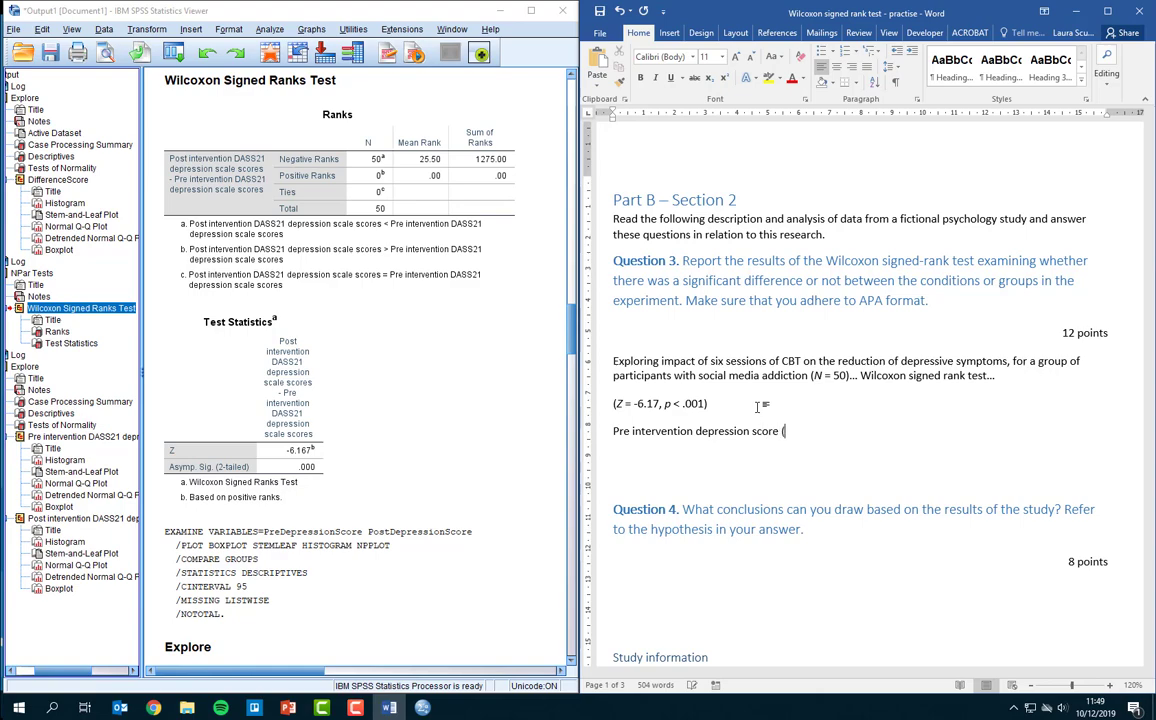
key("ctrl+i")
type("Mdn")
key("ctrl+i")
type("=")
Find the pre intervention median in the second Explore Descriptives table in SPSS and complete the Word line with "26.00)"
scroll(363, 236, "up", 8)
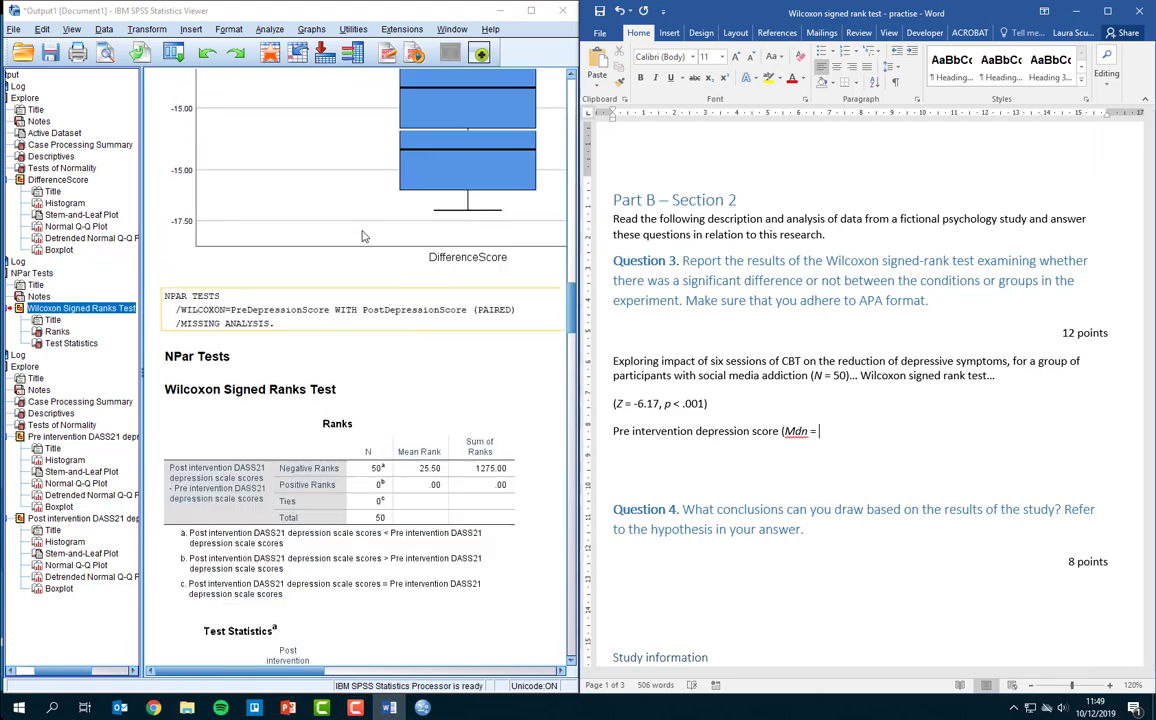
scroll(363, 236, "up", 3)
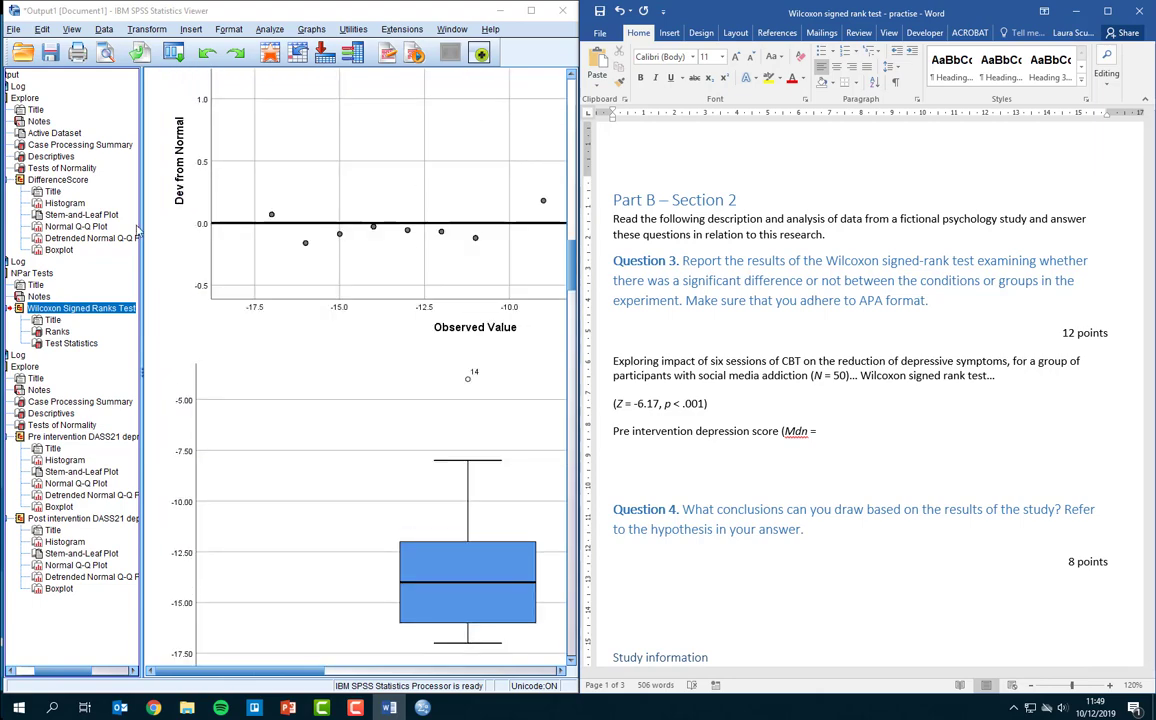
left_click(50, 157)
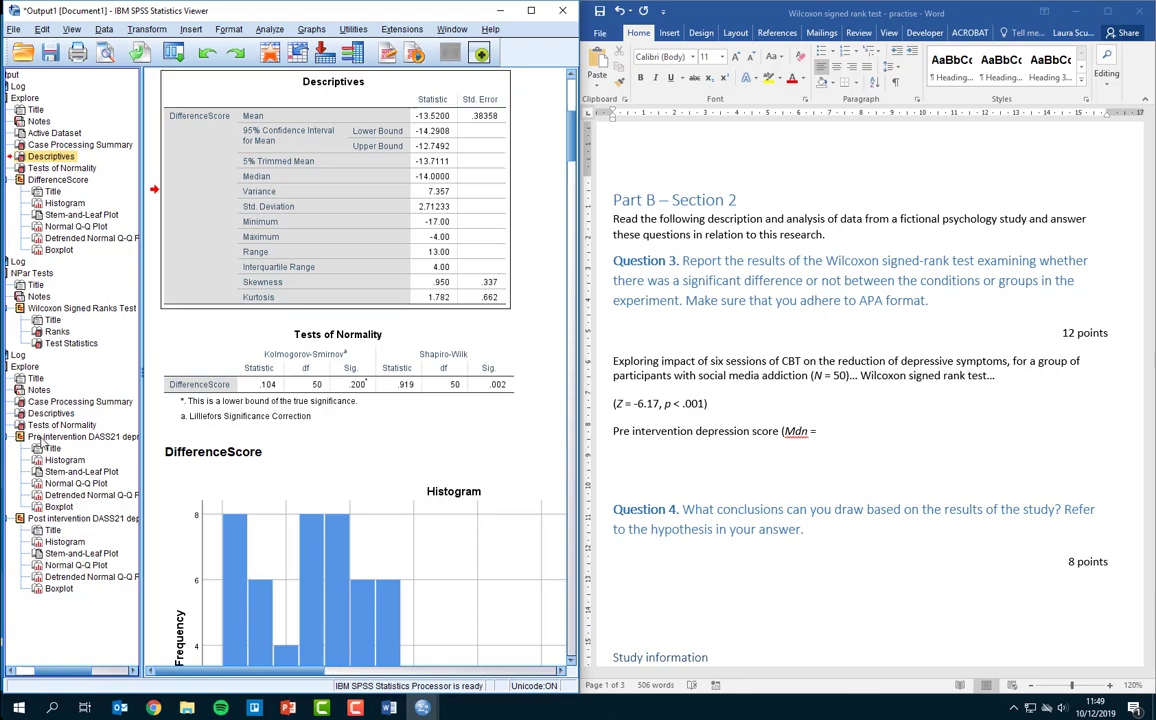
left_click(50, 413)
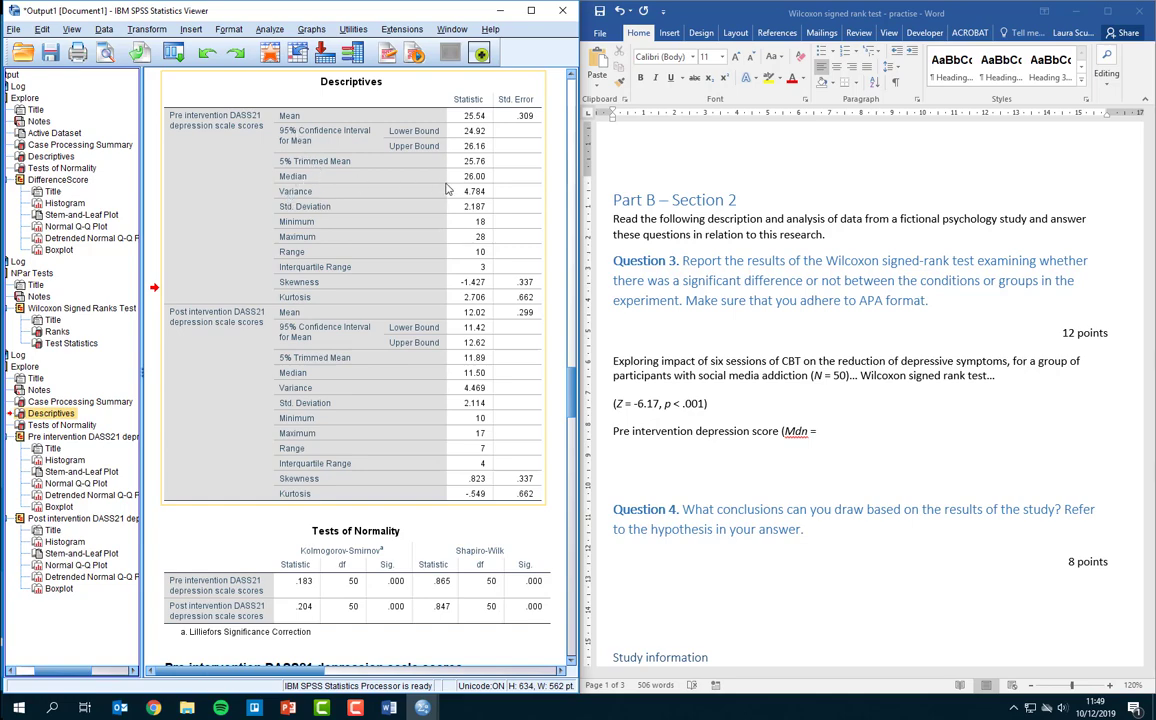
left_click(851, 433)
type("26.00")
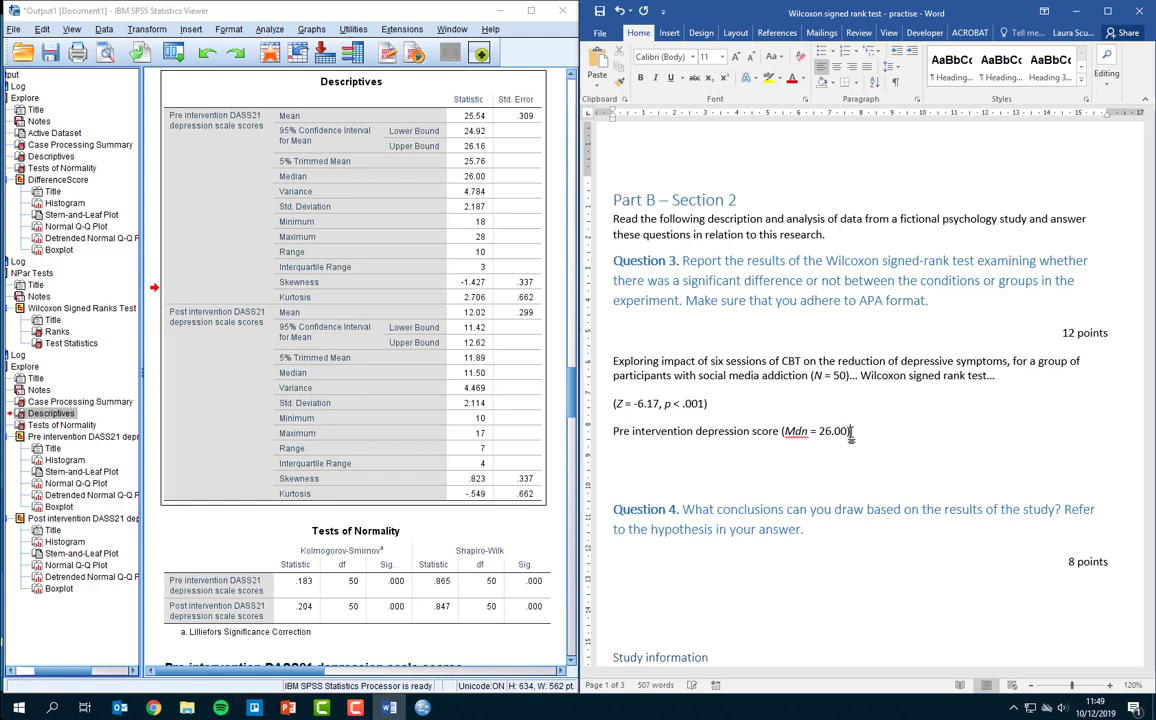
type(")")
Add a line below the pre intervention median reading "Post intervention depression score ("
key("Return")
type("Post6 in")
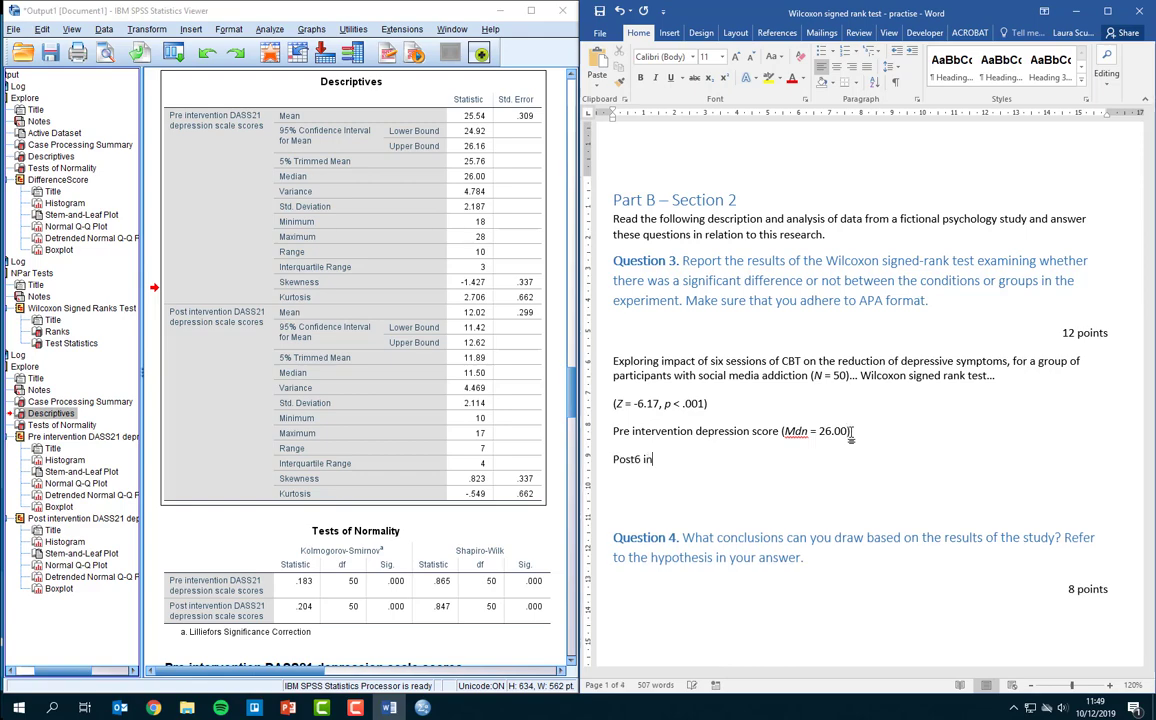
key("BackSpace")
key("BackSpace")
key("BackSpace")
key("BackSpace")
type(" intervention drep")
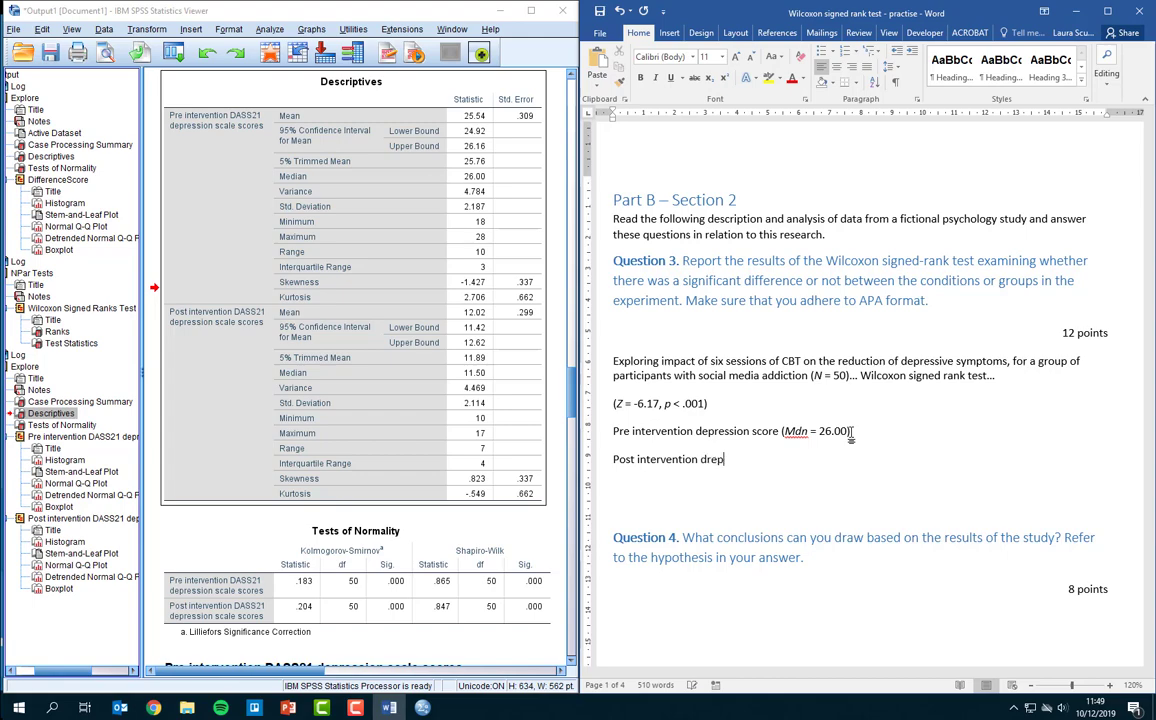
key("BackSpace")
key("BackSpace")
key("BackSpace")
type("epression score (")
Complete the post intervention line with "Mdn = 11.50).", italicising only Mdn
key("ctrl+i")
type("Mdn")
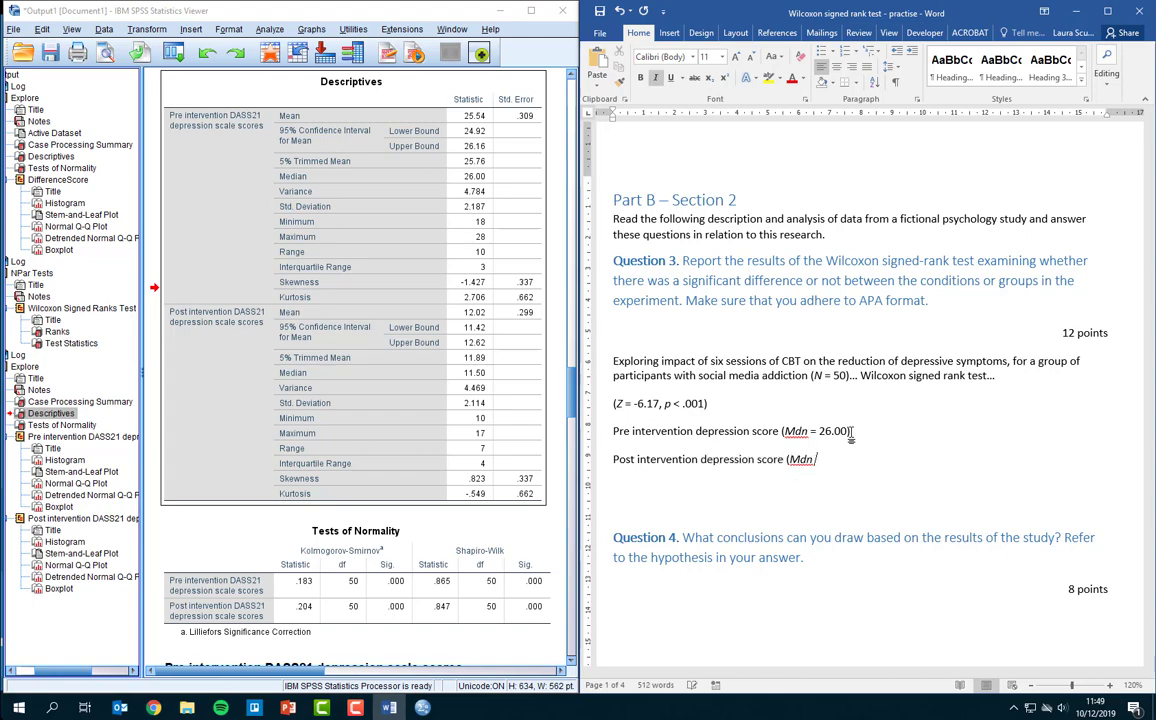
key("ctrl+i")
type("= 1")
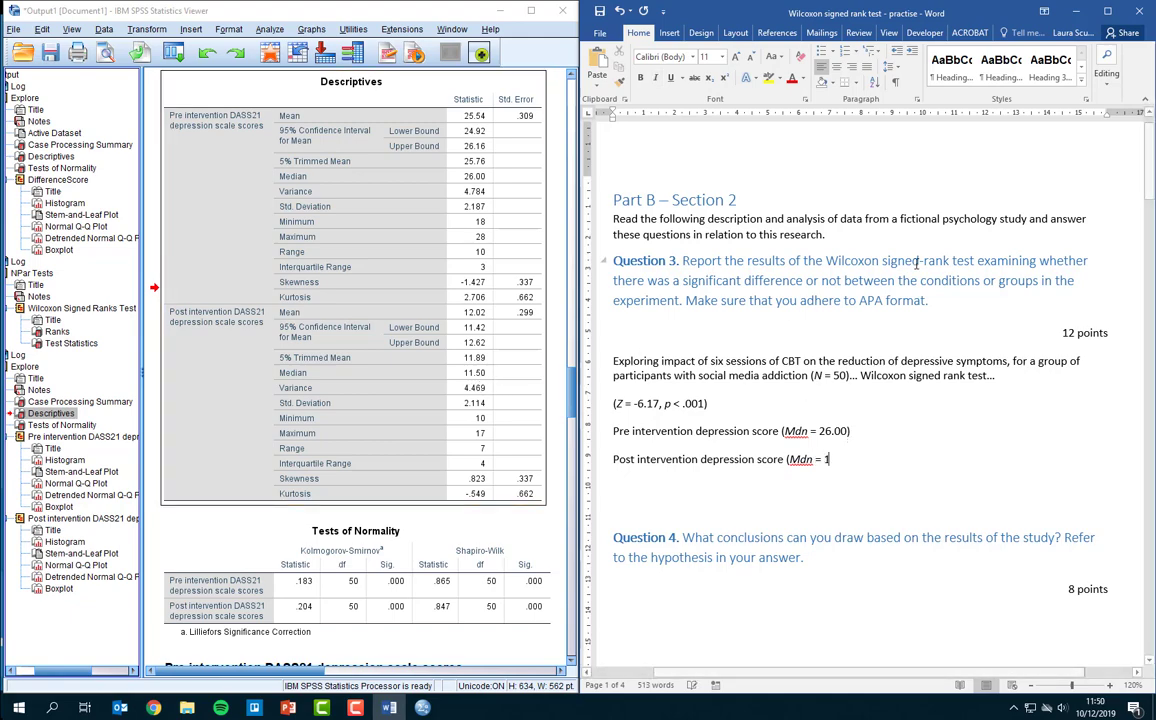
type("1.50).")
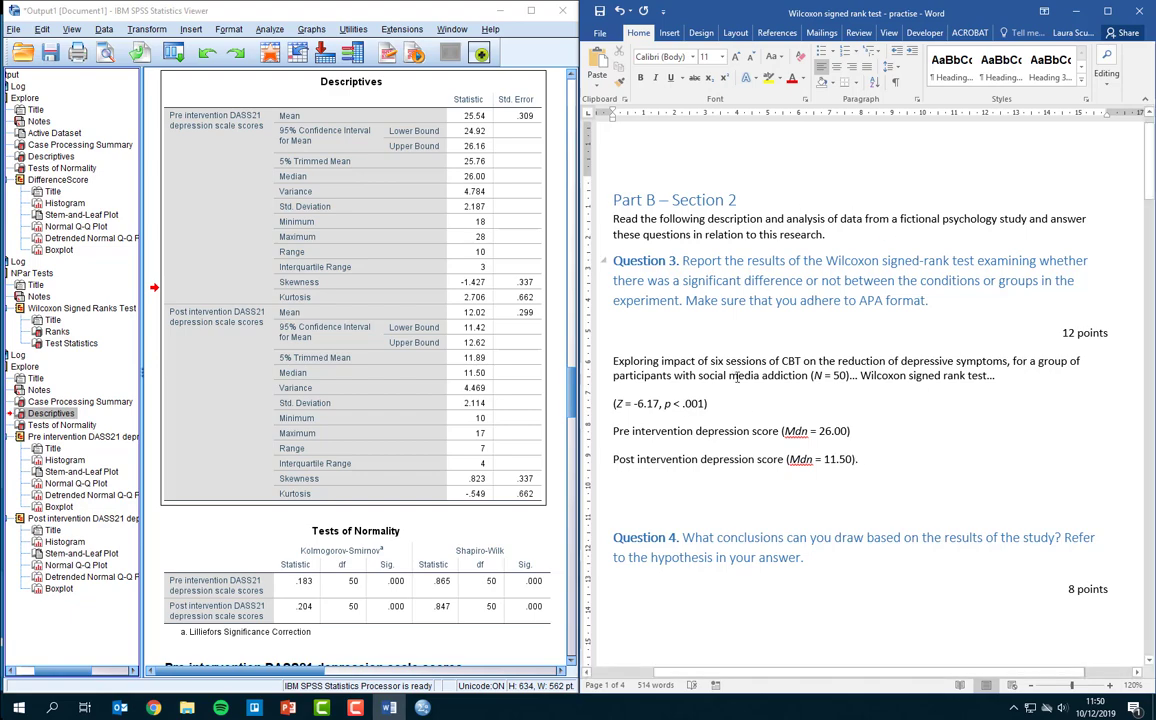
Bring back the guide's example write-up and review the Question 3 answer alongside the Question 4 prompt
key("alt+Tab")
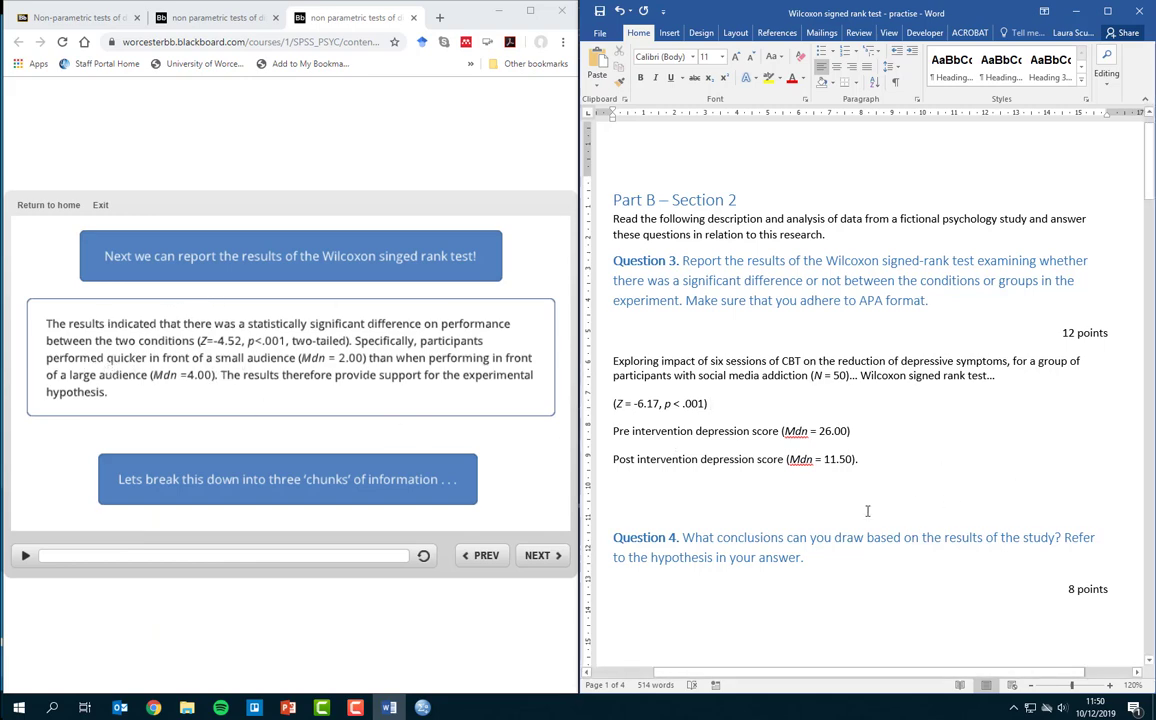
left_click(797, 592)
scroll(680, 561, "down", 2)
left_click(680, 561)
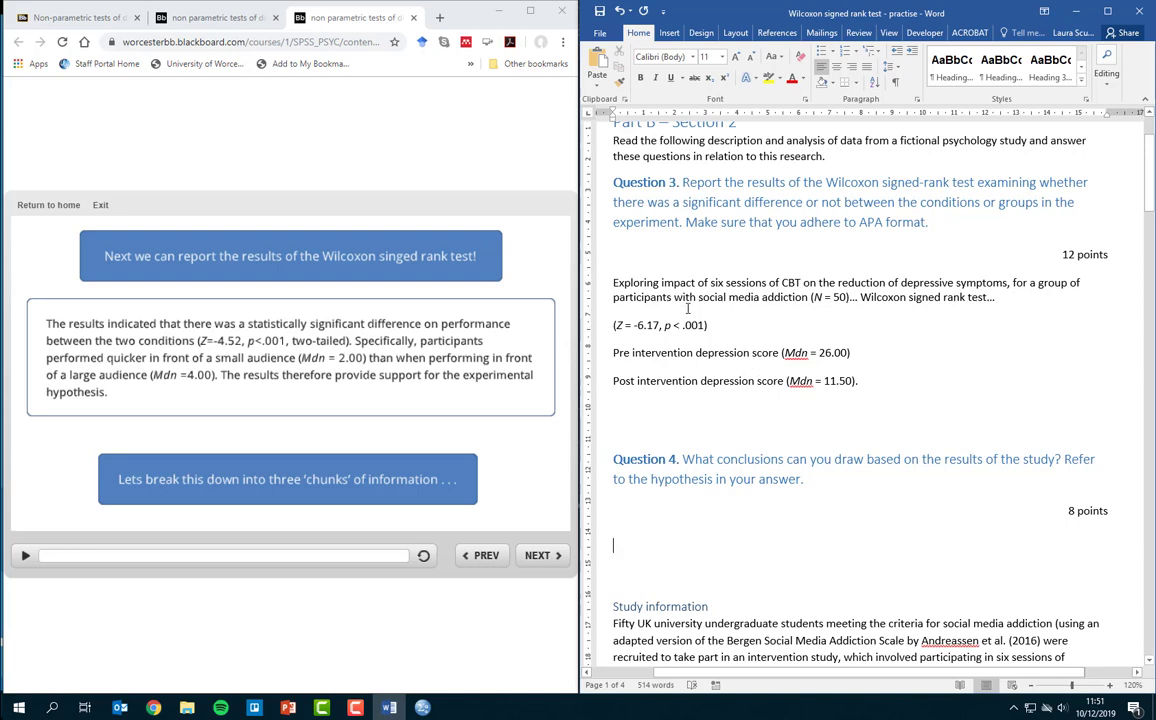
left_click_drag(698, 297, 805, 297)
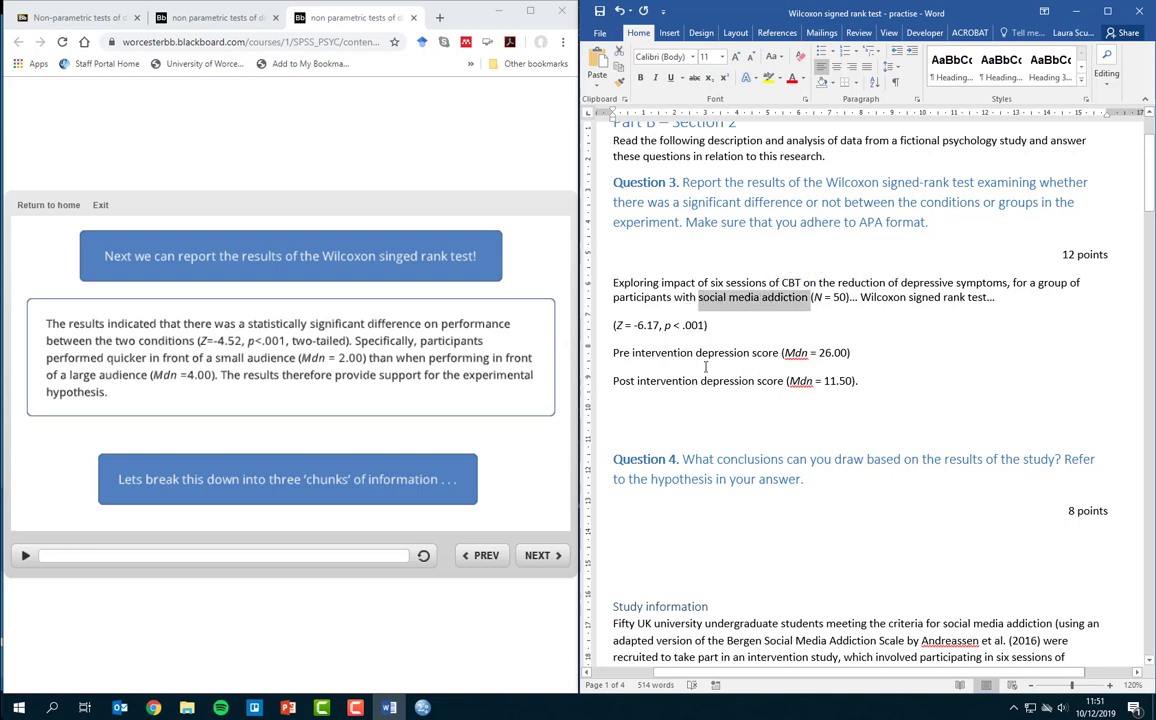
left_click(628, 352)
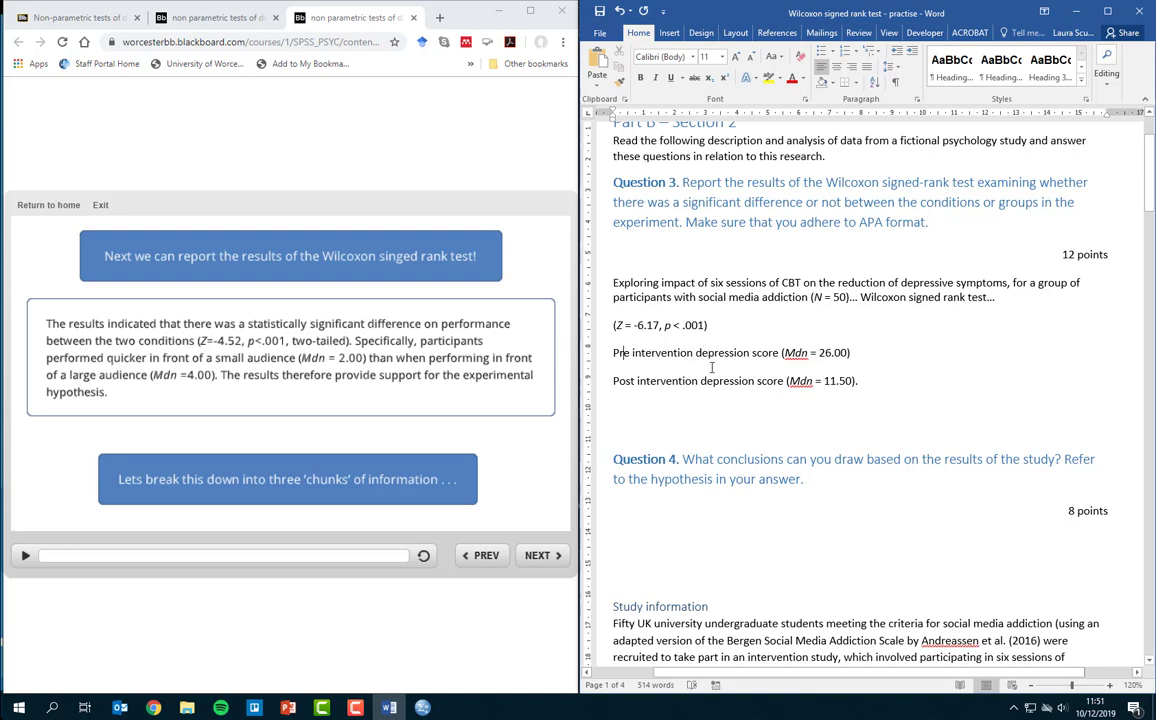
left_click(767, 297)
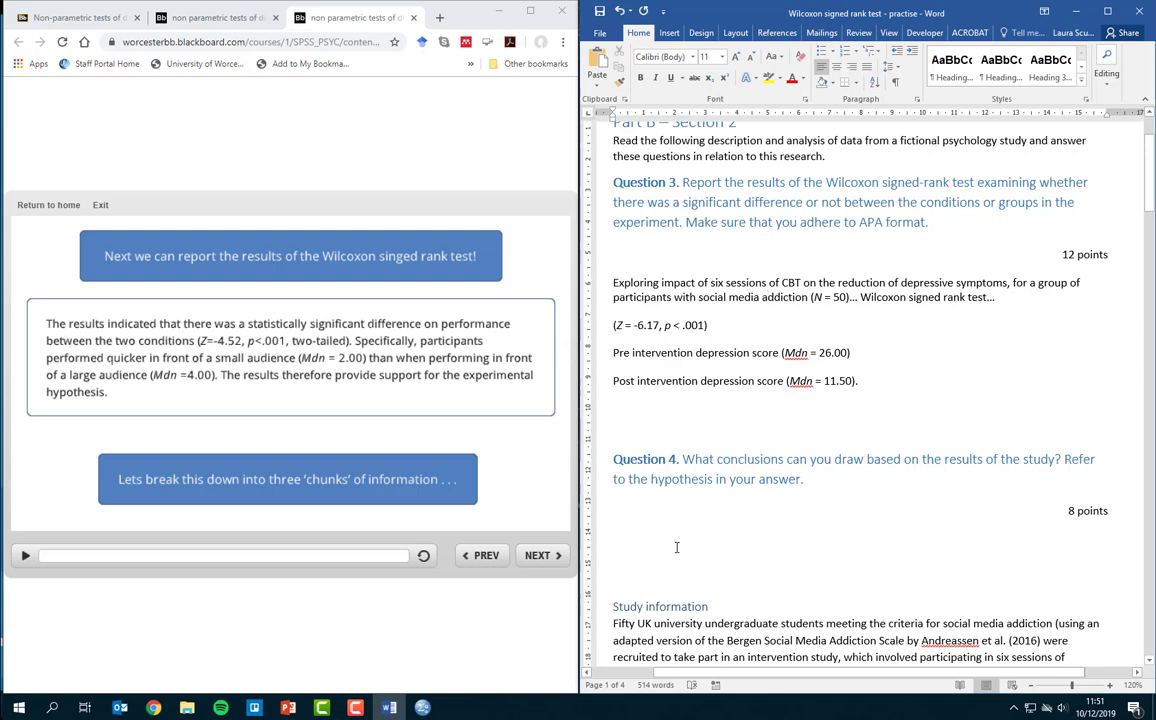